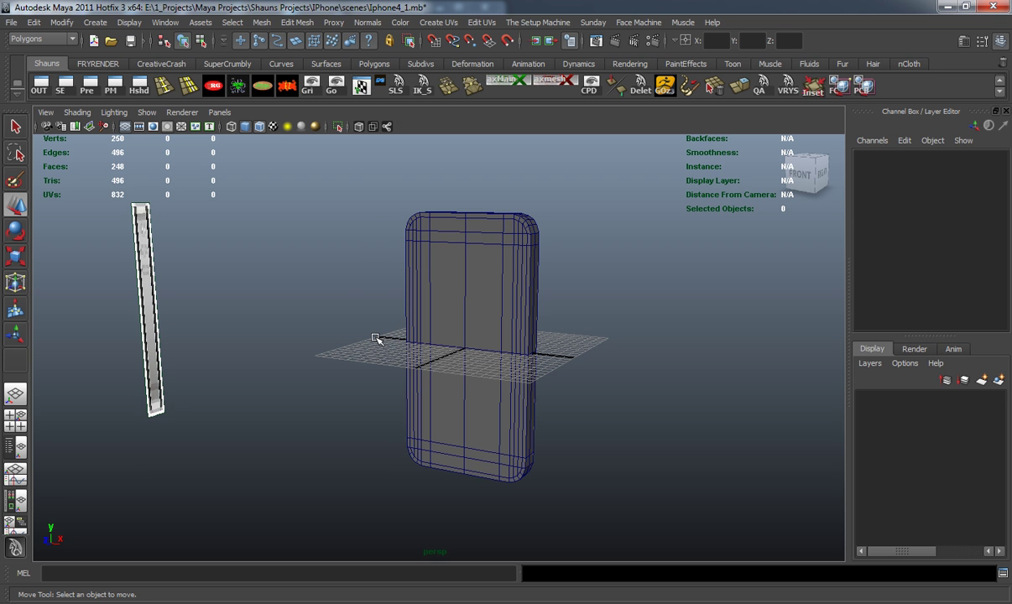
Step: Switch from the perspective view to the front view showing the phone mesh over the iPhone reference image
left_click_drag(209, 312, 252, 345, "alt")
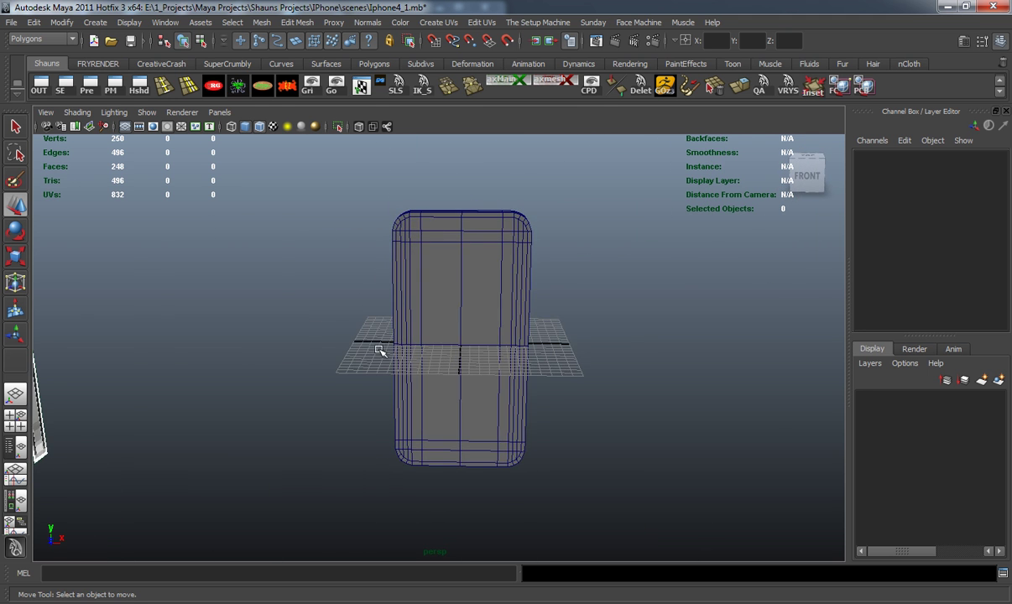
left_click_drag(361, 331, 327, 322, "alt")
key("space")
key("space")
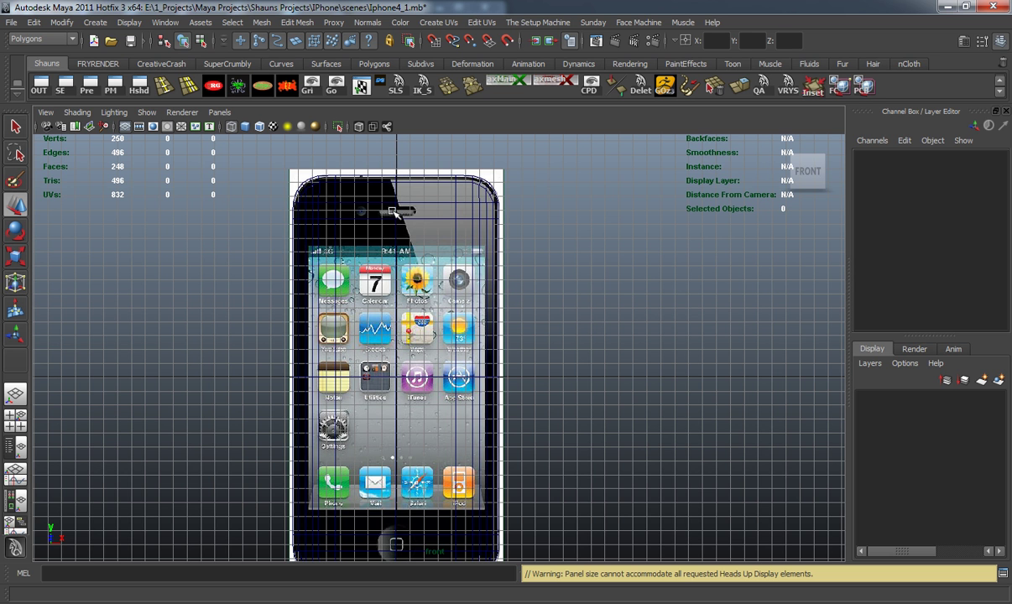
middle_click_drag(402, 496, 417, 331, "alt")
scroll(417, 352, "up", 3)
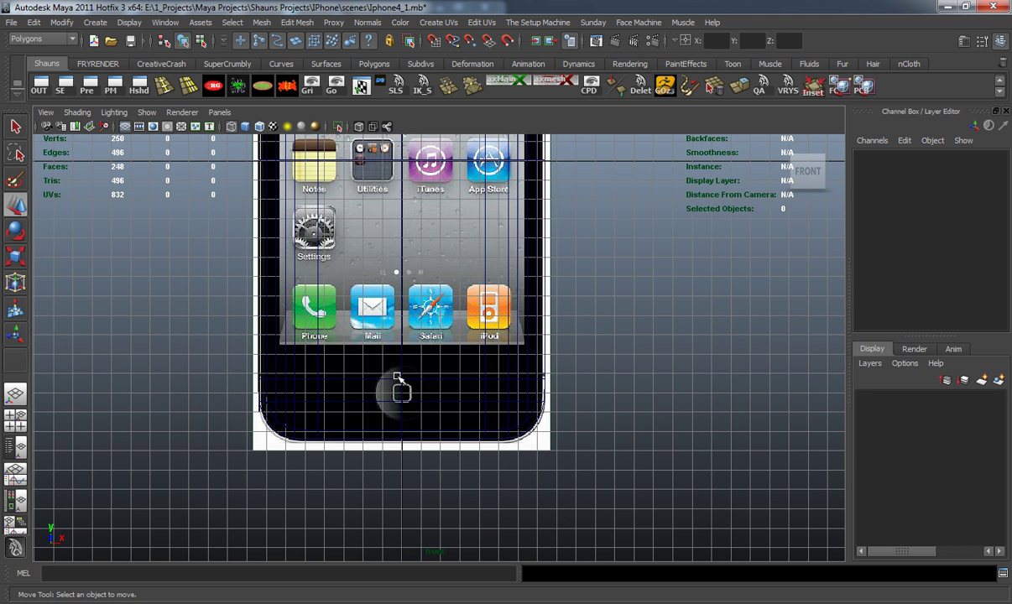
Step: Select the phone body and compare its wireframe with the reference image along the screen and around the home button
scroll(447, 274, "down", 3)
middle_click_drag(443, 179, 460, 344, "alt")
scroll(440, 323, "up", 4)
left_click(535, 360)
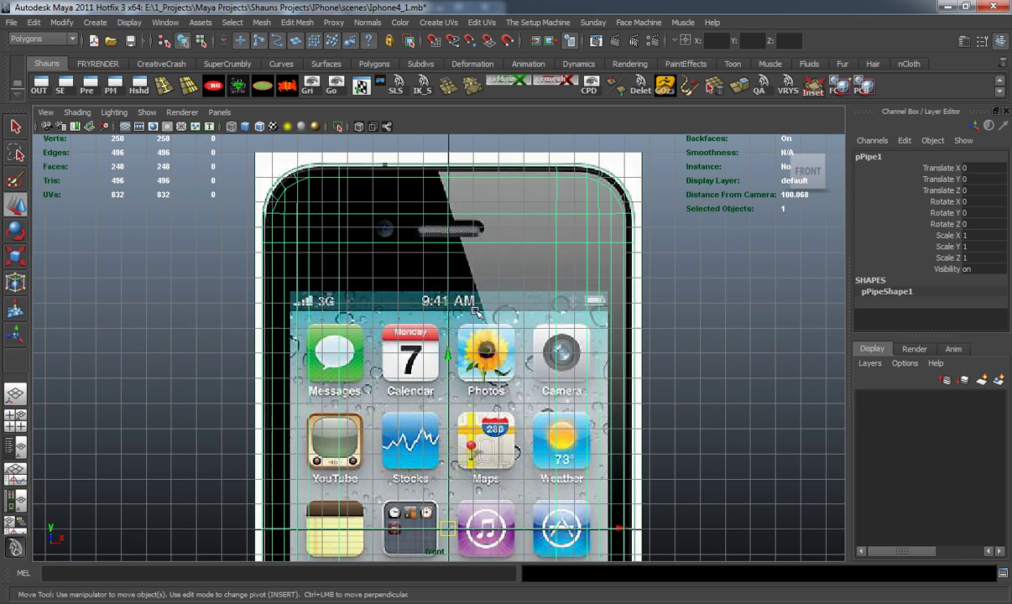
scroll(536, 360, "up", 2)
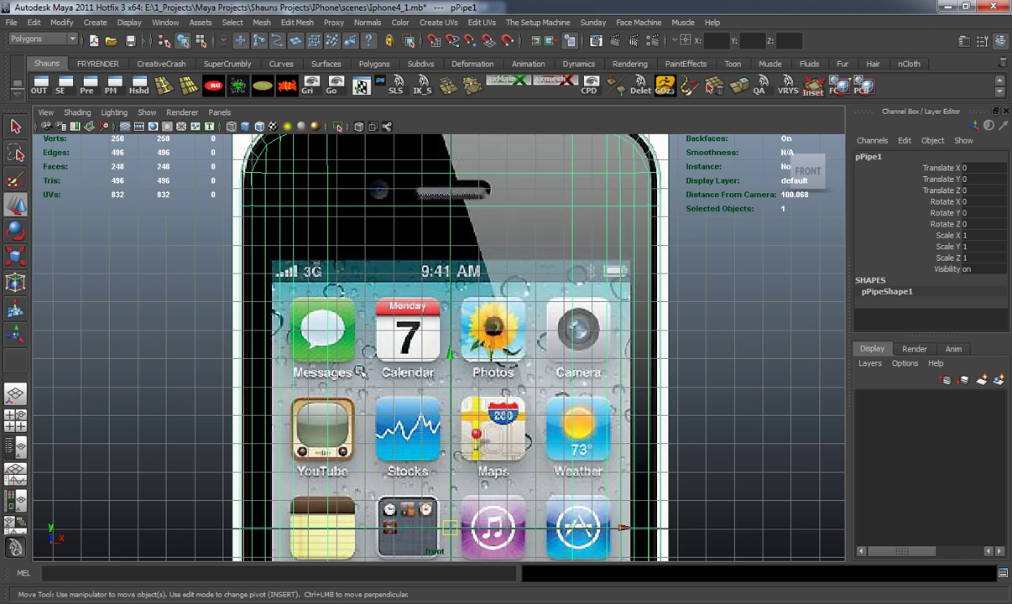
scroll(356, 369, "down", 3)
middle_click_drag(382, 390, 419, 266, "alt")
scroll(432, 402, "up", 2)
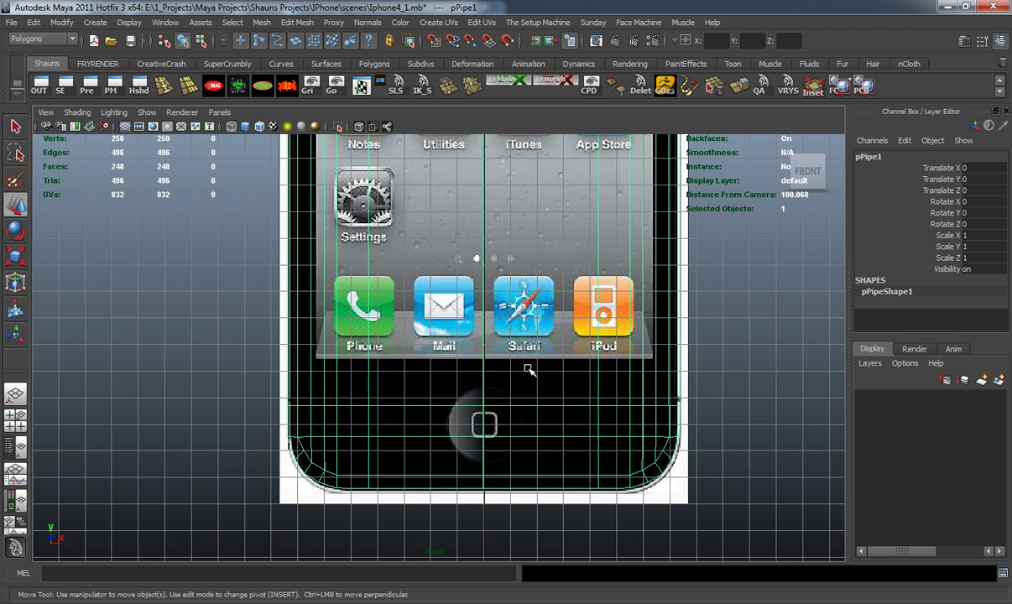
middle_click_drag(389, 372, 386, 433, "alt")
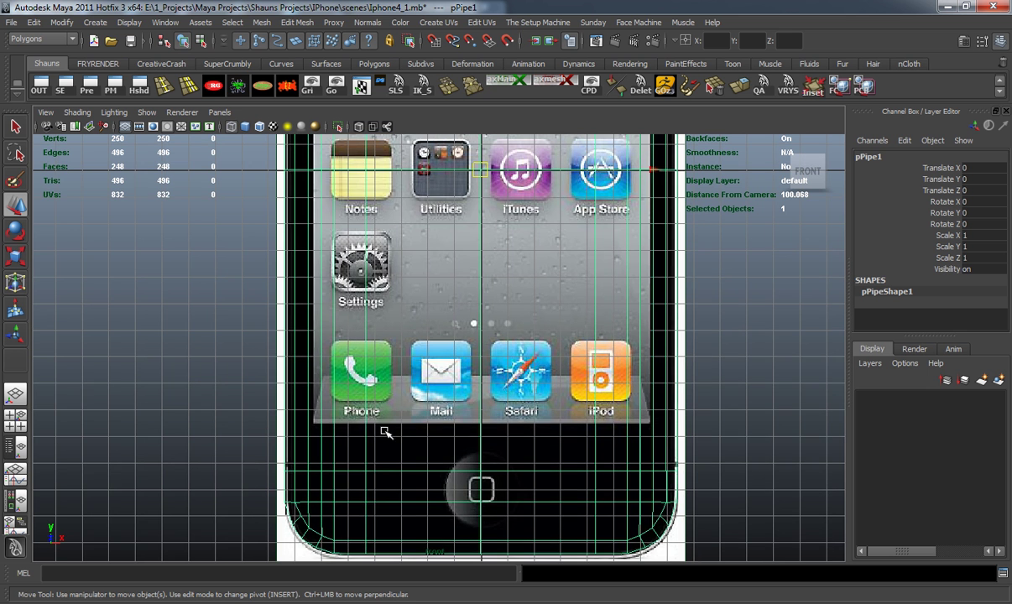
scroll(340, 377, "down", 2)
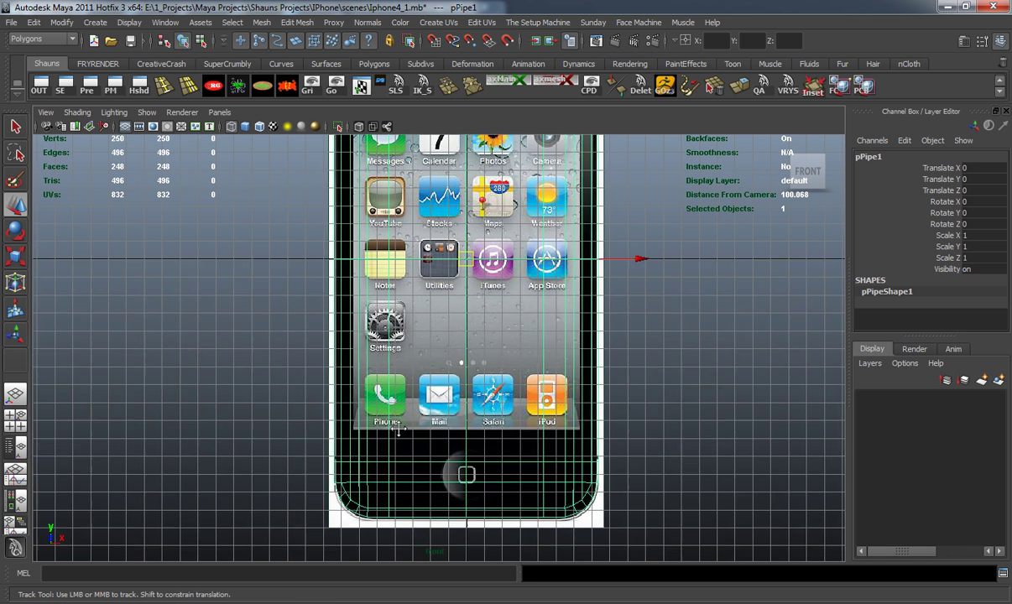
middle_click_drag(344, 377, 384, 439, "alt")
middle_click_drag(483, 402, 478, 244, "alt")
scroll(478, 310, "up", 4)
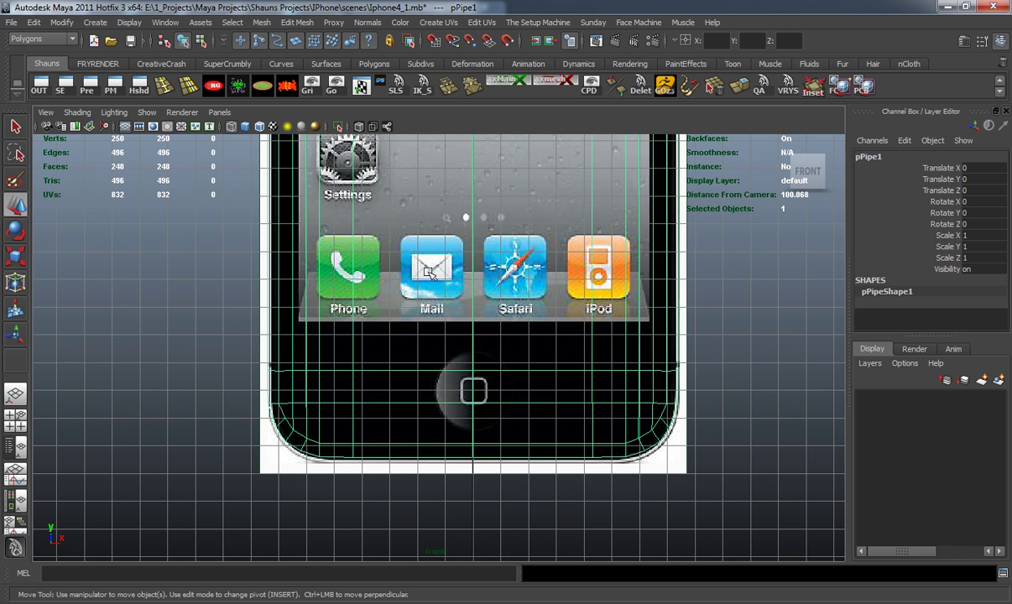
scroll(472, 405, "up", 2)
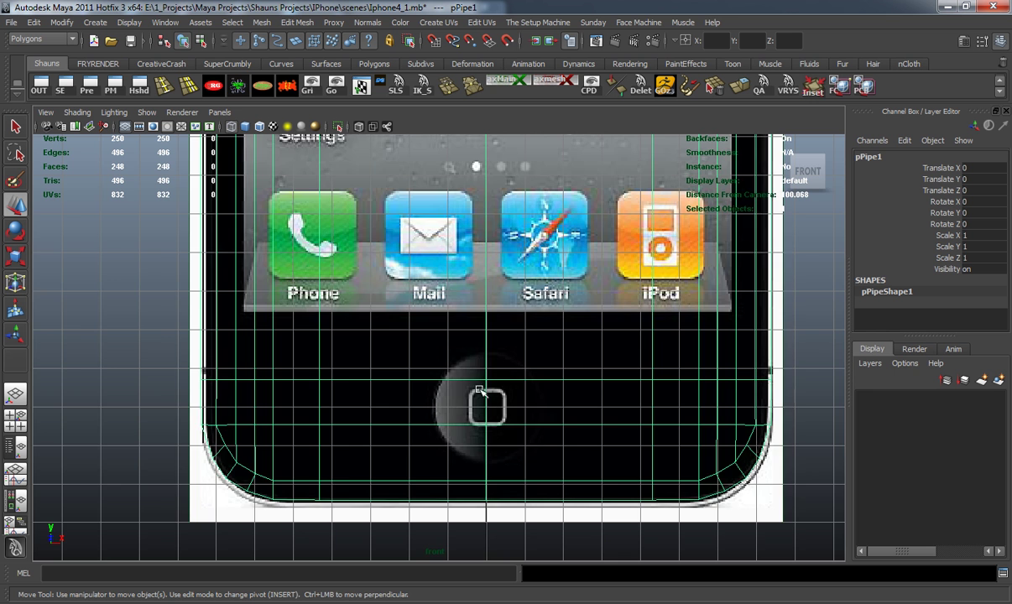
Step: Examine how the phone body's edges line up with the front camera and earpiece slot in the reference image
scroll(480, 391, "down", 4)
middle_click_drag(526, 203, 520, 467, "alt")
middle_click_drag(489, 235, 510, 422, "alt")
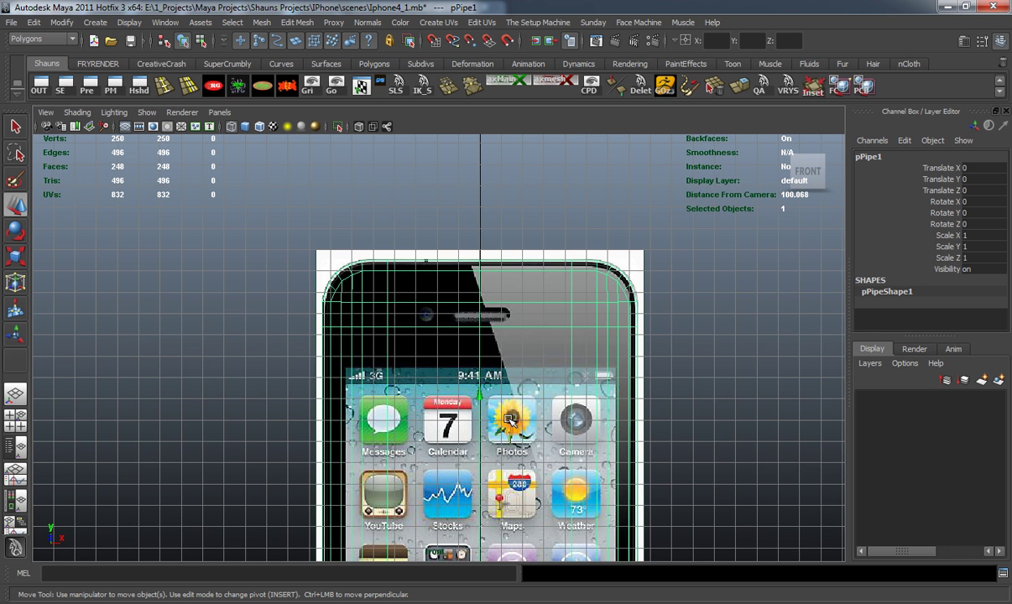
scroll(499, 330, "up", 3)
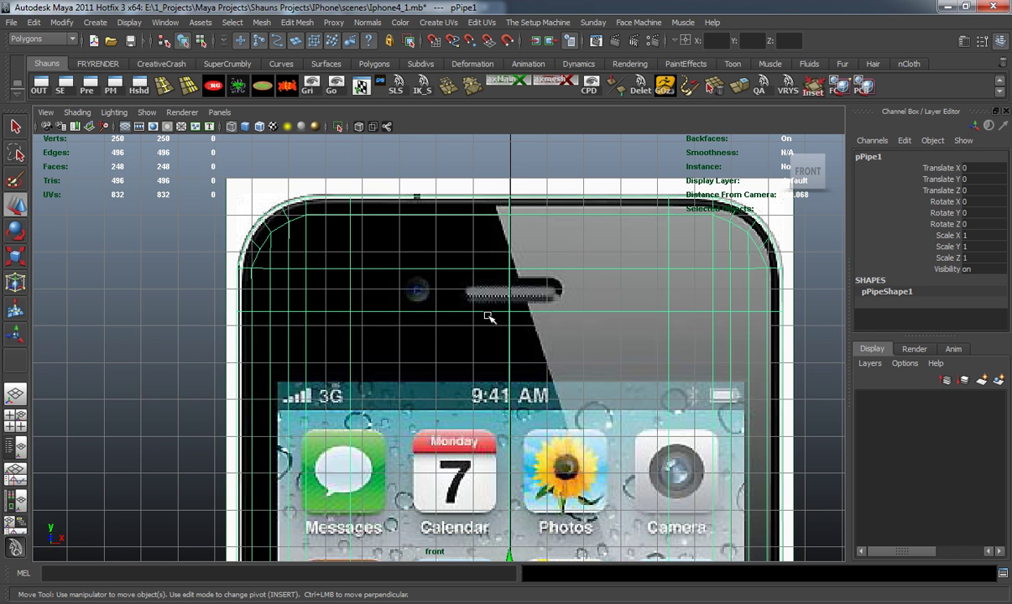
middle_click_drag(494, 318, 478, 380, "alt")
scroll(478, 380, "up", 3)
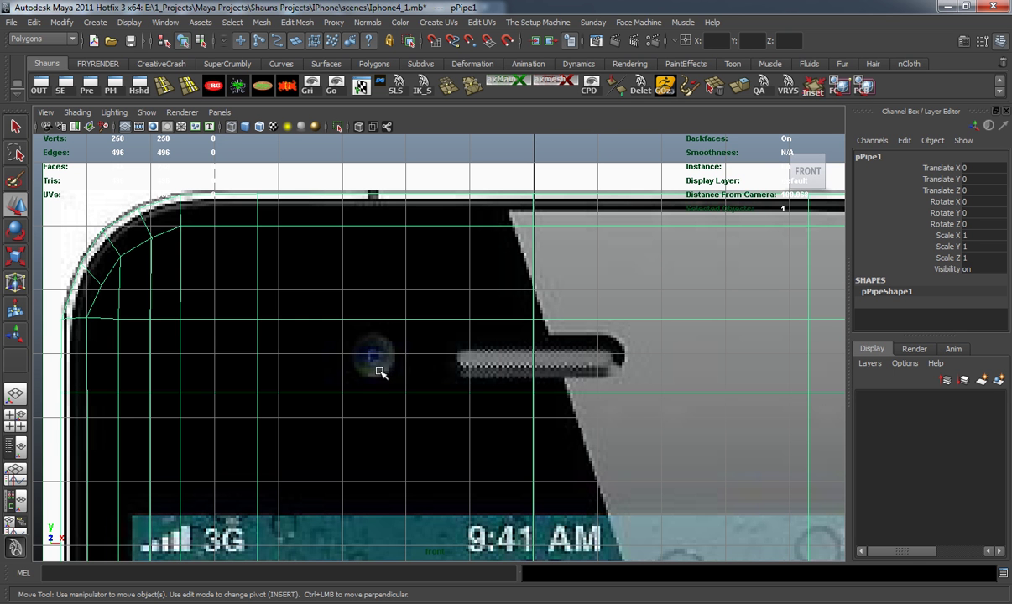
scroll(359, 367, "down", 5)
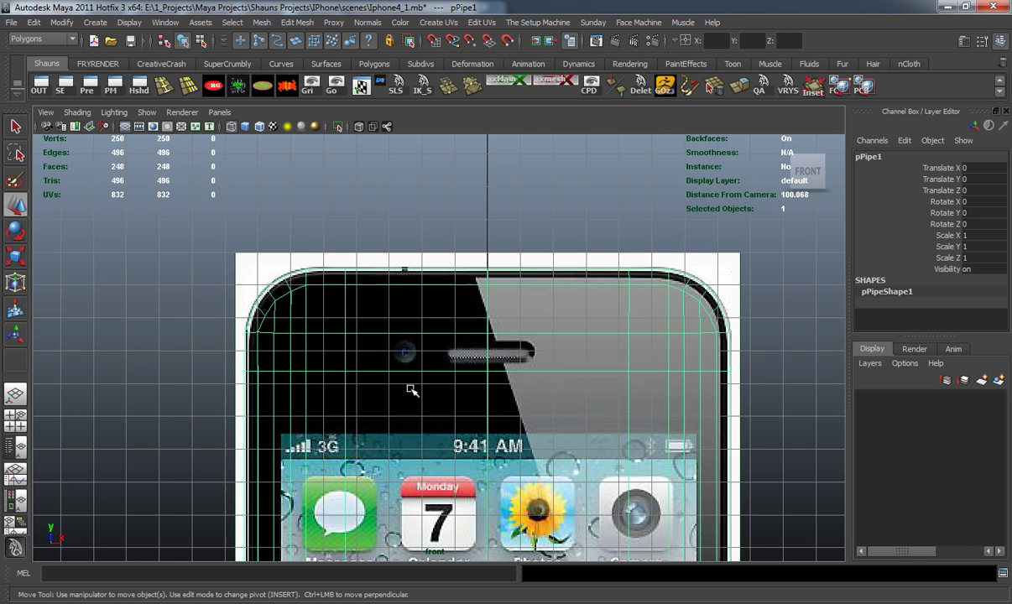
middle_click_drag(427, 251, 420, 323, "alt")
scroll(419, 322, "up", 2)
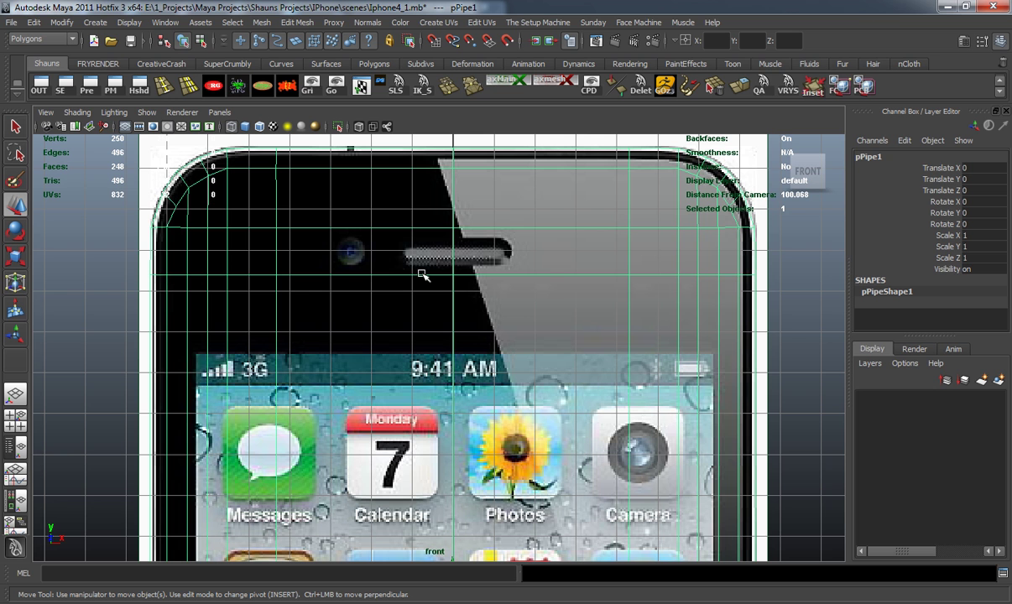
Step: Select the horizontal edge loop just below the earpiece slot and move it up to the slot's lower edge
right_click_drag(367, 276, 365, 245)
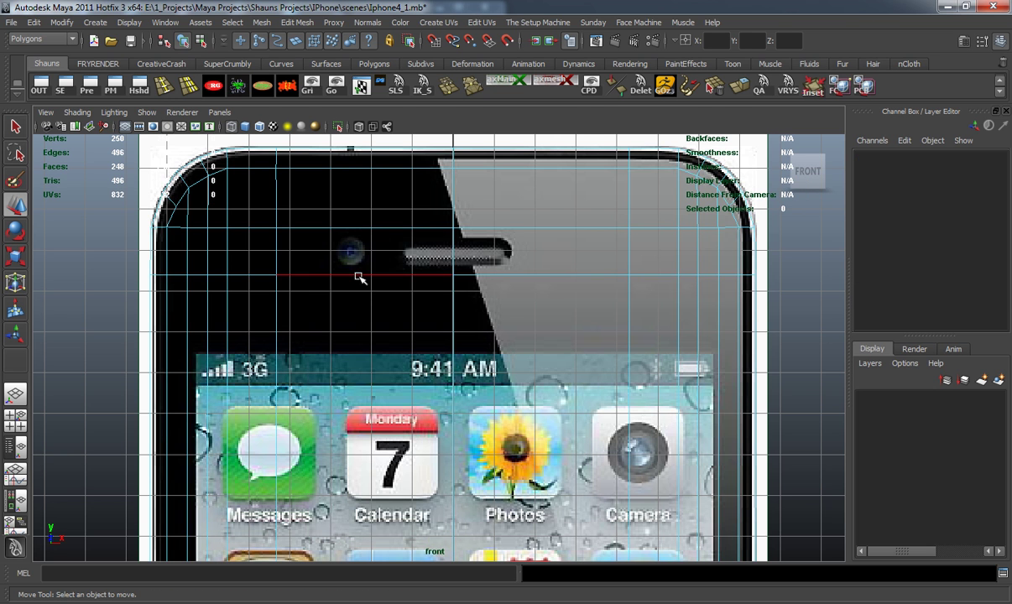
double_click(357, 274)
middle_click_drag(455, 305, 435, 353, "alt")
scroll(440, 350, "up", 2)
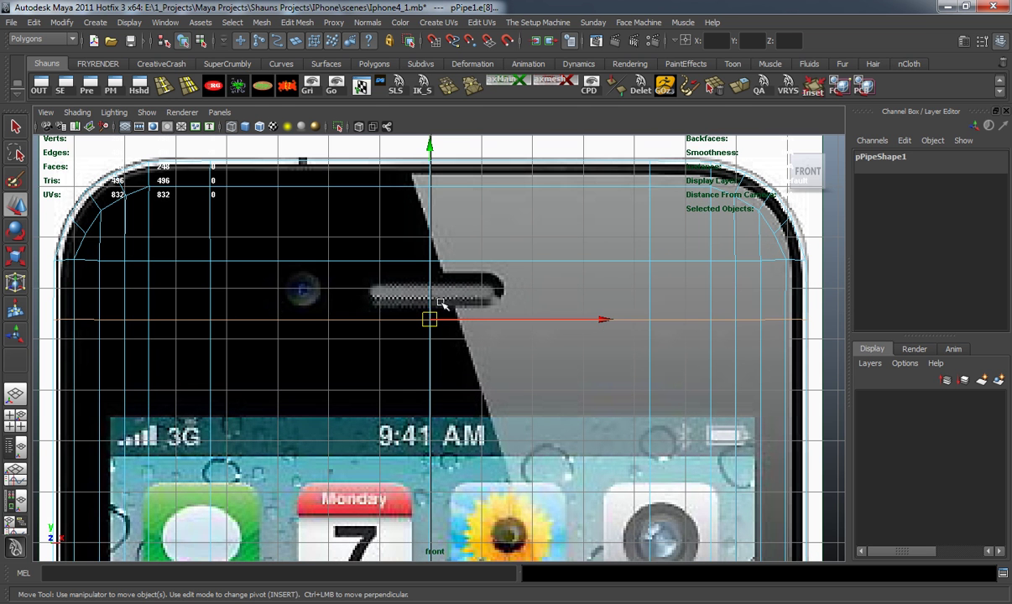
left_click_drag(429, 146, 429, 134)
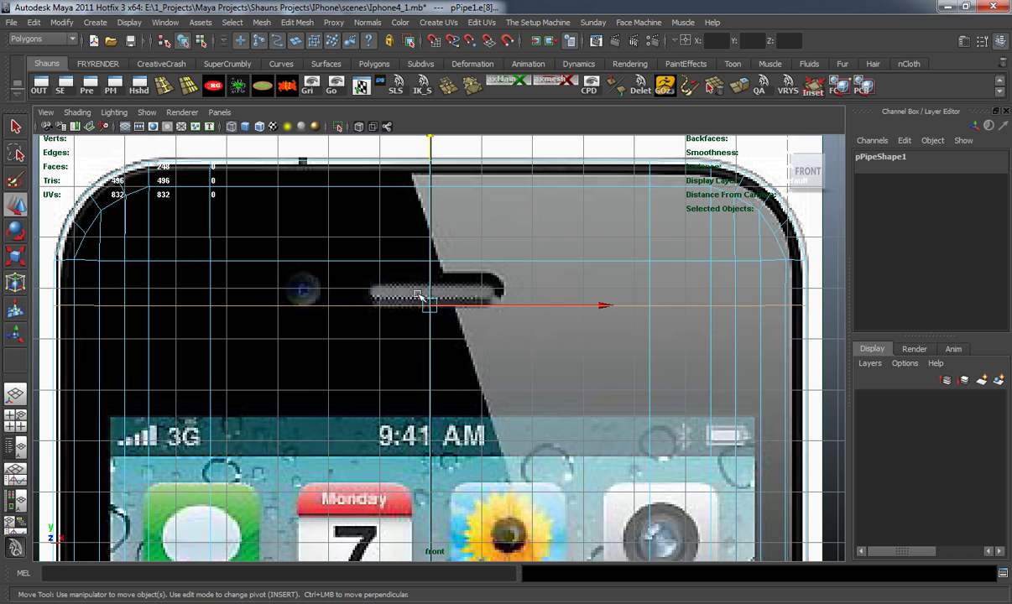
Step: Move the horizontal edge loop crossing the upper part of the home button up to the button's top edge, and clear the selection
middle_click_drag(420, 527, 421, 292, "alt")
scroll(421, 292, "down", 6)
middle_click_drag(396, 458, 392, 224, "alt")
middle_click_drag(382, 548, 383, 319, "alt")
scroll(382, 319, "up", 3)
scroll(395, 327, "up", 2)
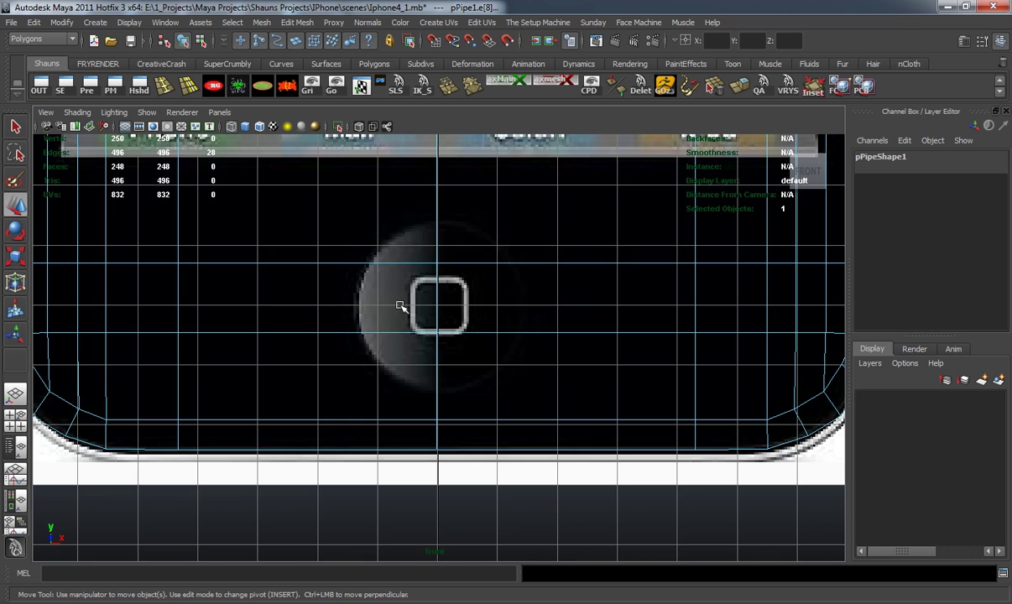
left_click(422, 263)
scroll(428, 306, "down", 3)
scroll(435, 375, "up", 1)
scroll(436, 375, "up", 2)
left_click_drag(445, 163, 422, 118)
middle_click_drag(445, 412, 491, 311, "alt")
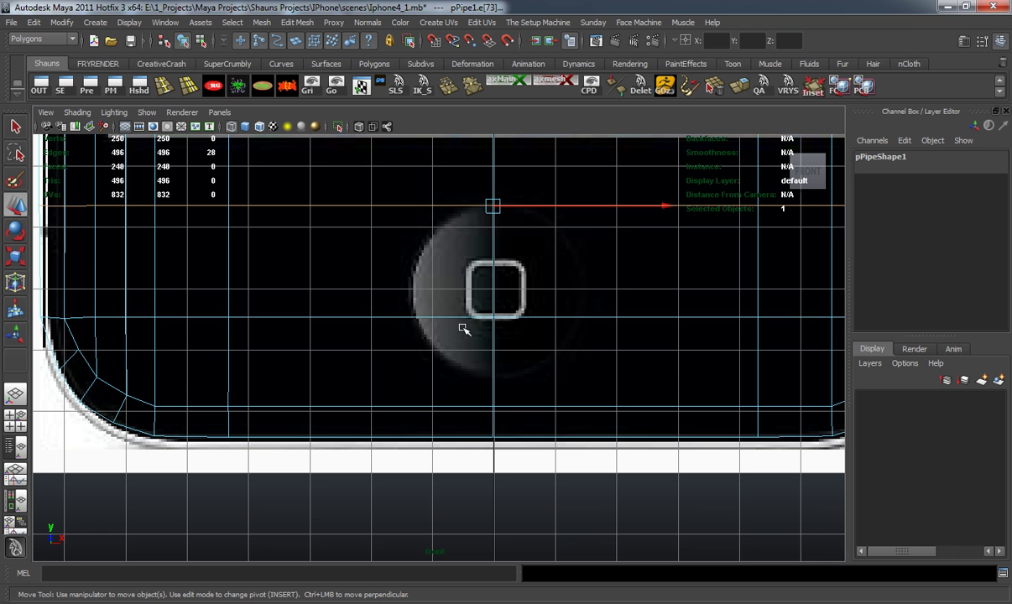
middle_click_drag(482, 303, 454, 343, "alt")
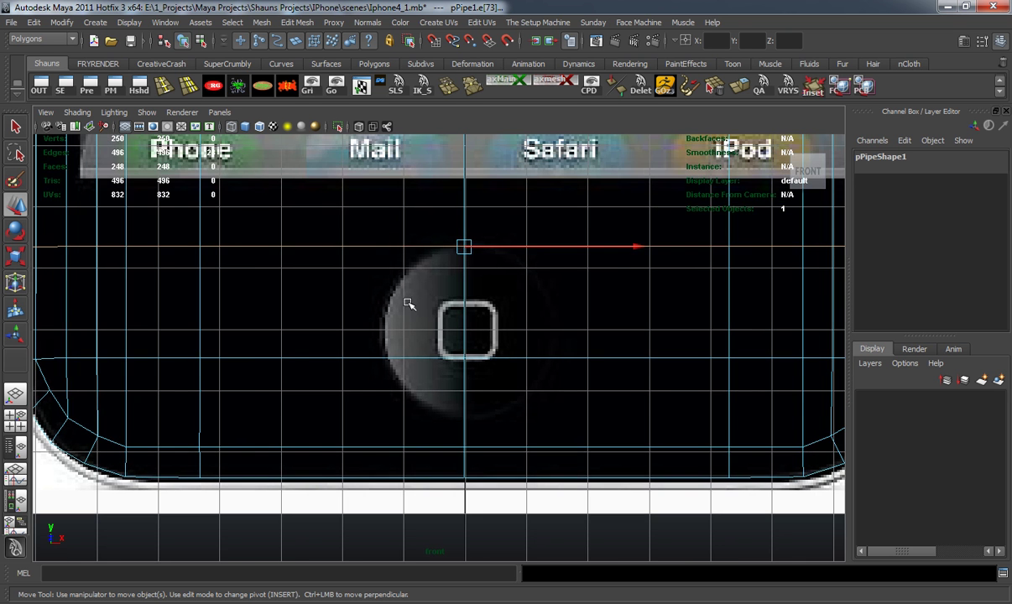
scroll(410, 302, "down", 6)
middle_click_drag(431, 302, 432, 368, "alt")
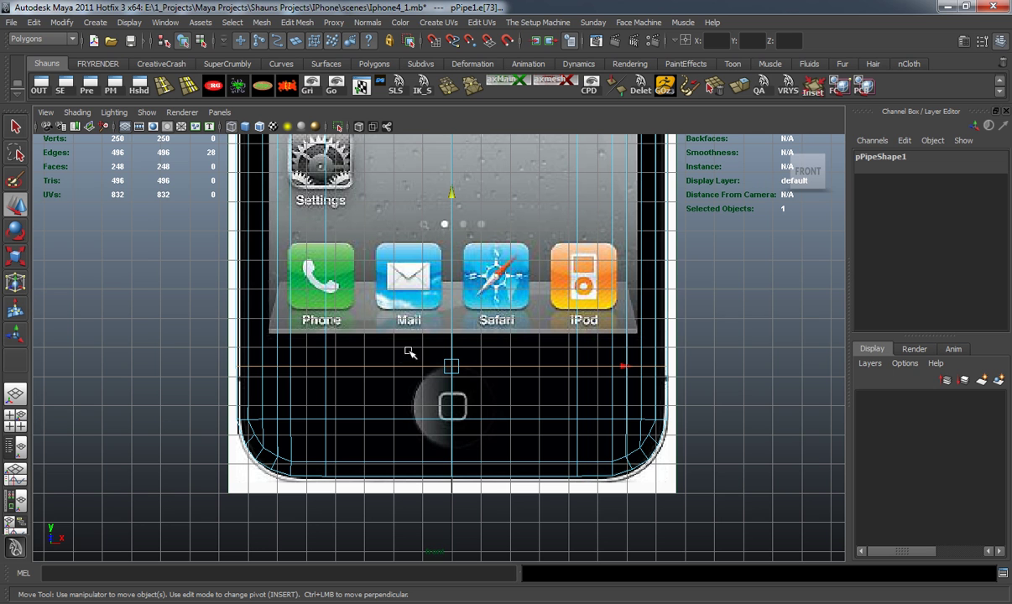
left_click(165, 267)
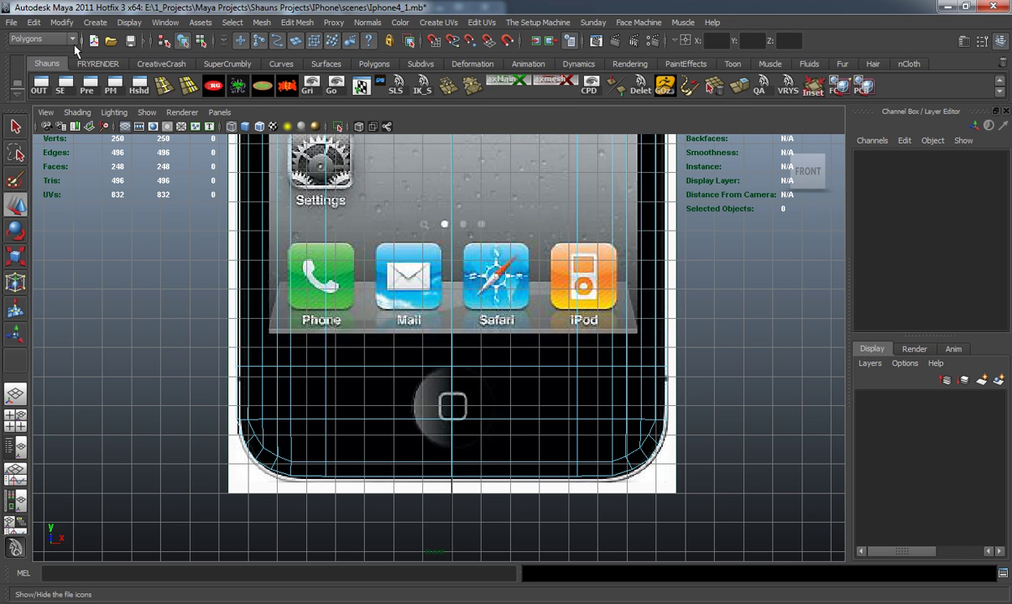
Step: Activate the Insert Edge Loop Tool with its settings and insert a horizontal edge loop along the screen's lower edge
left_click(295, 25)
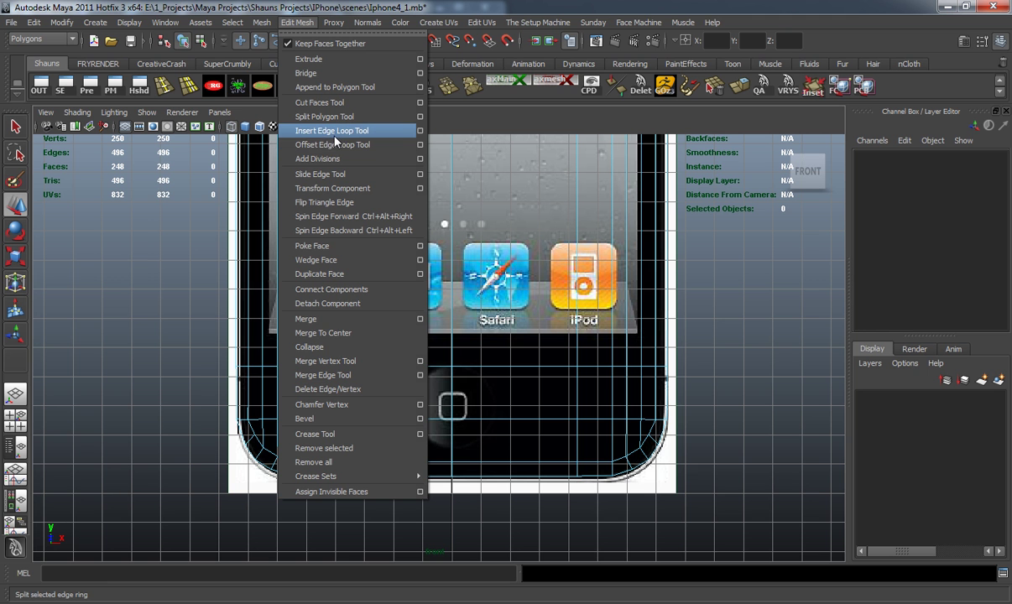
left_click(421, 131)
left_click_drag(218, 220, 443, 237)
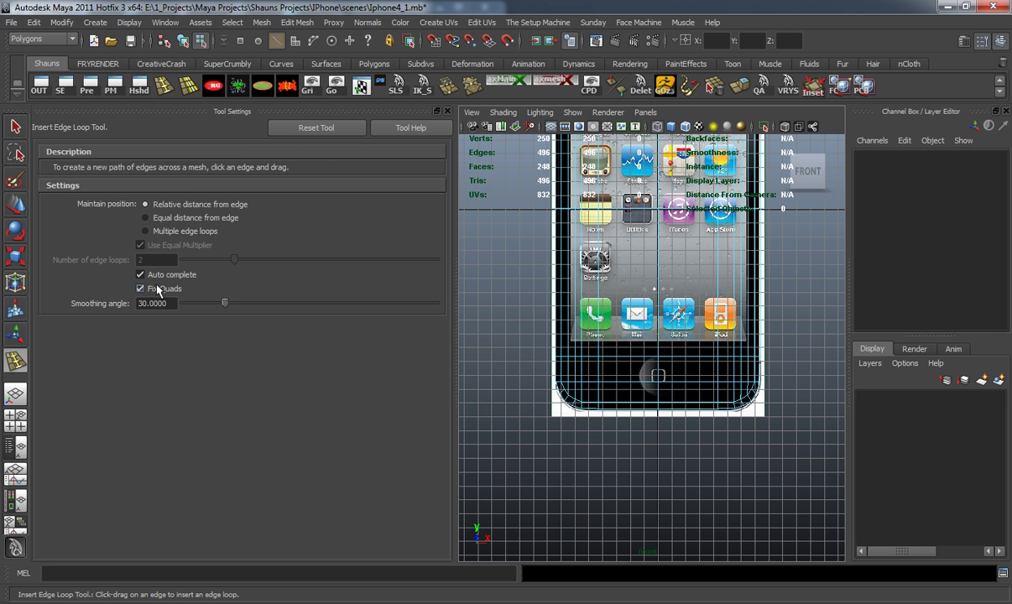
left_click(448, 113)
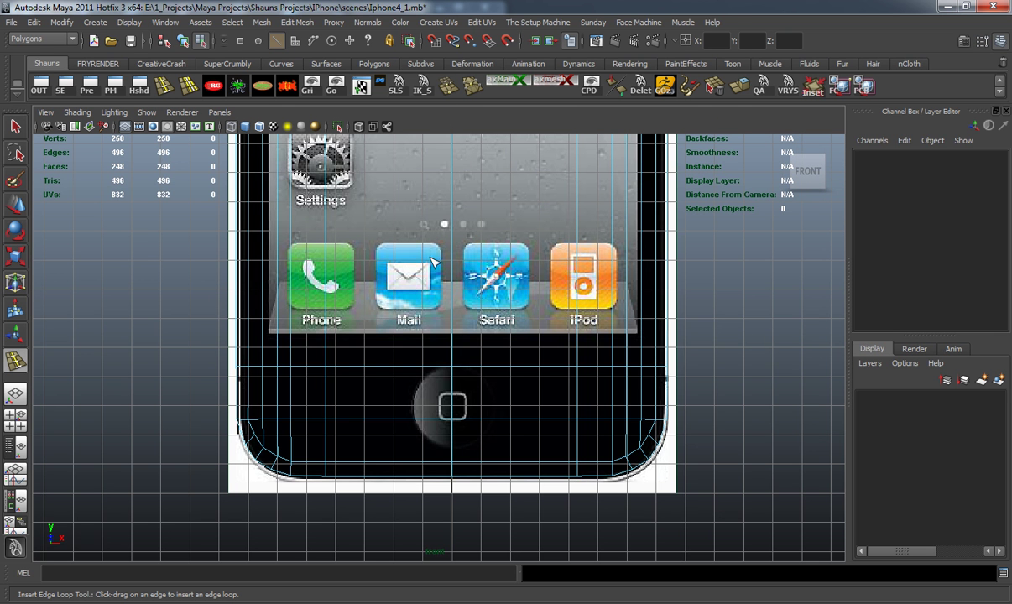
scroll(428, 341, "up", 5)
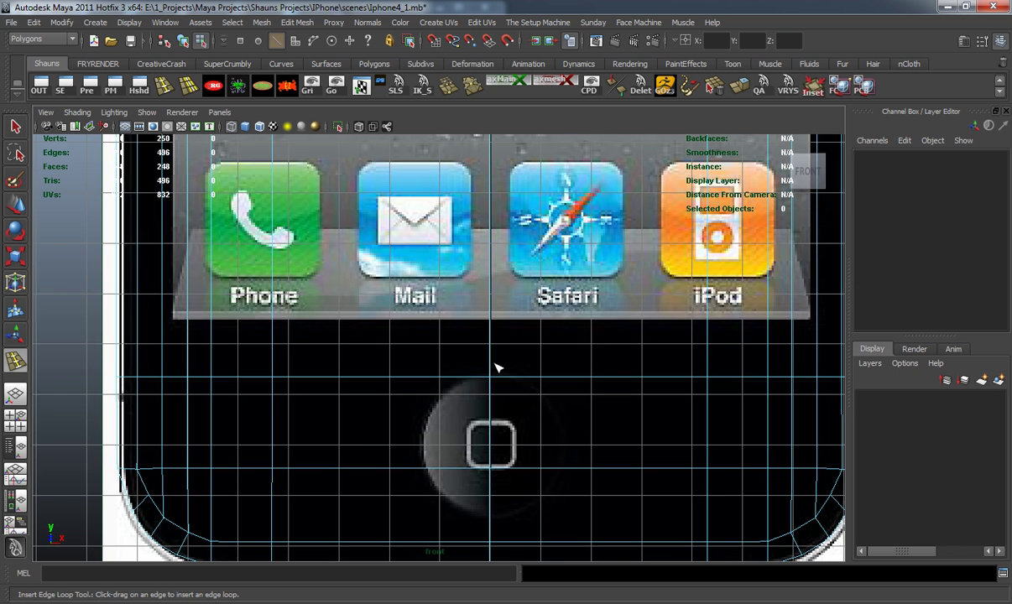
left_click_drag(491, 357, 499, 324)
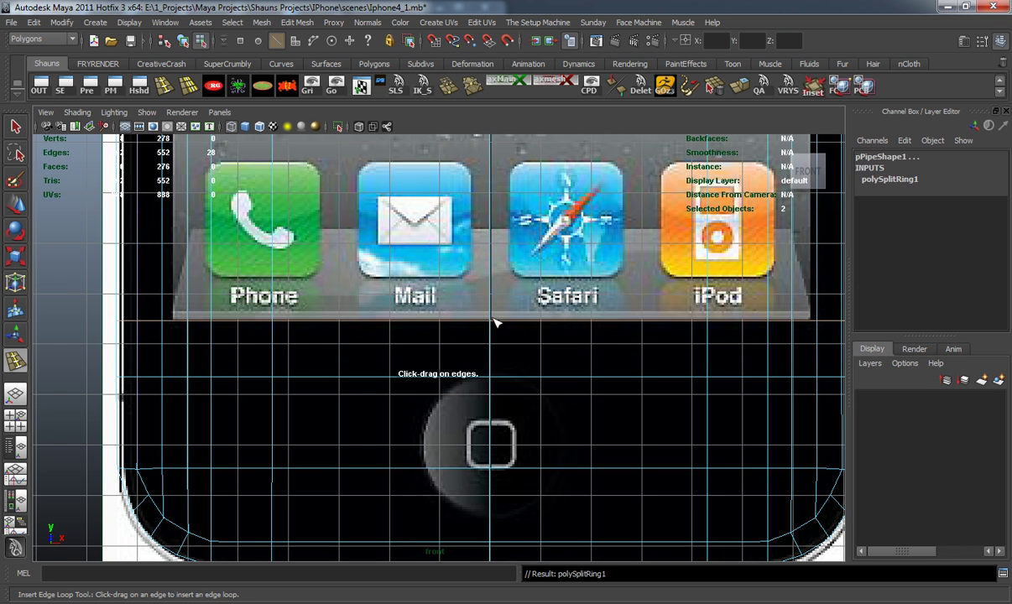
Step: Insert horizontal edge loops along the screen's top edge and through the middle of the earpiece slot
scroll(510, 248, "down", 5)
middle_click_drag(510, 248, 504, 470, "alt")
scroll(475, 330, "up", 5)
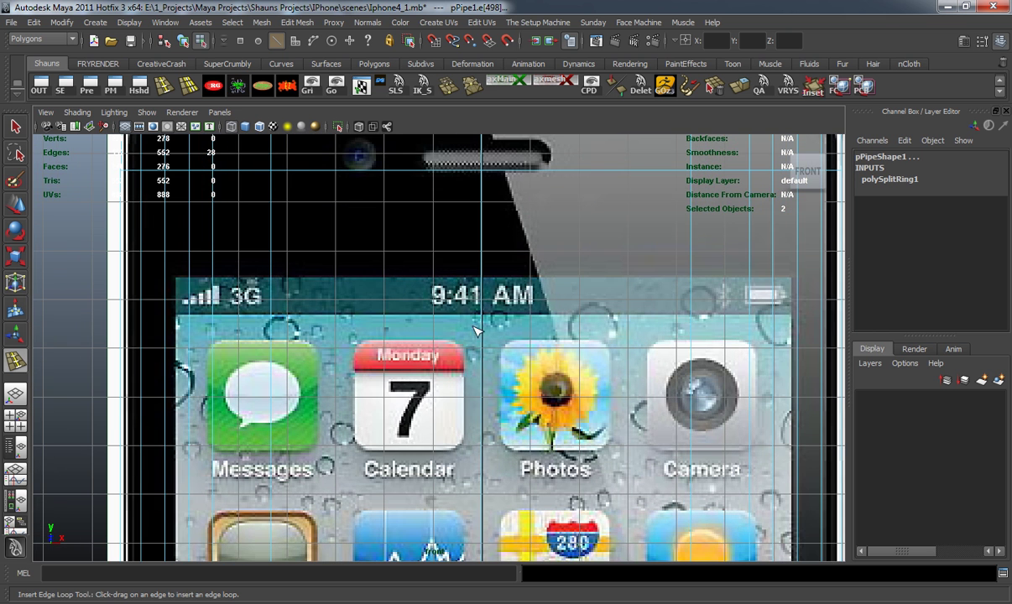
left_click_drag(481, 219, 478, 309)
scroll(538, 350, "up", 8)
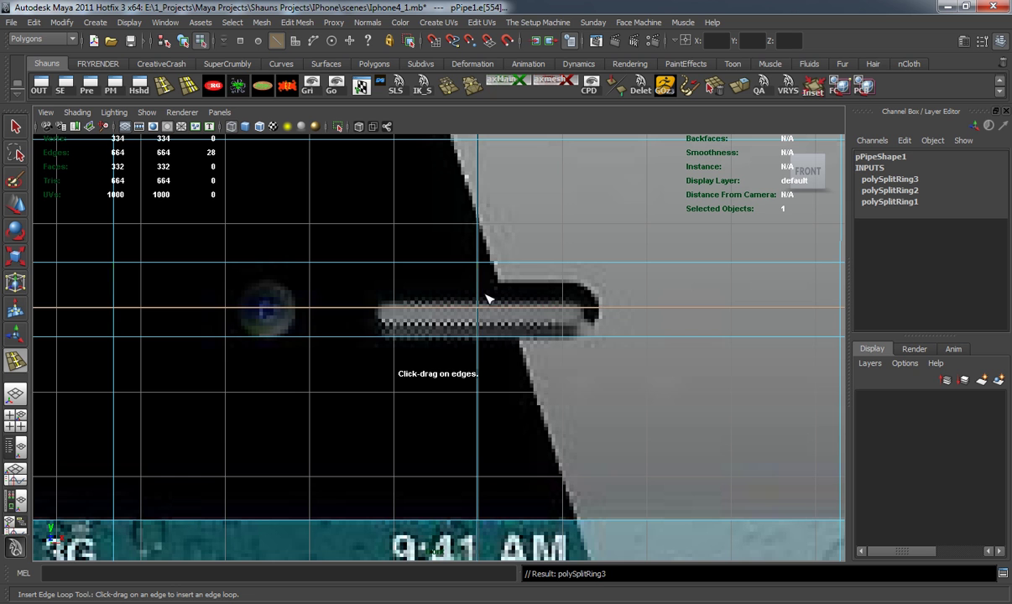
Step: Insert vertical edge loops at the right and left ends of the earpiece slot
left_click_drag(486, 267, 599, 278)
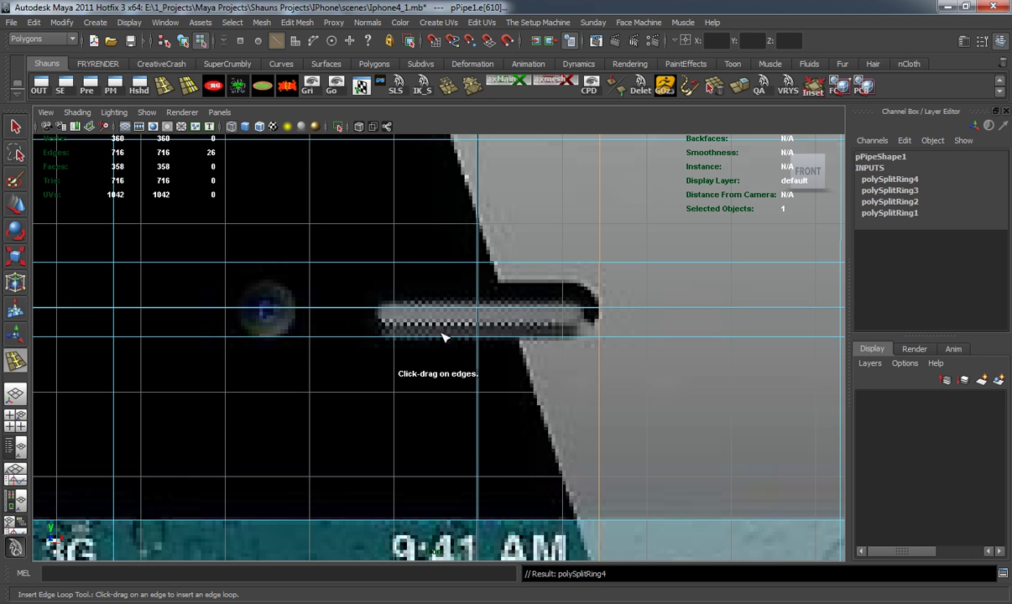
scroll(328, 301, "down", 5)
scroll(395, 354, "up", 3)
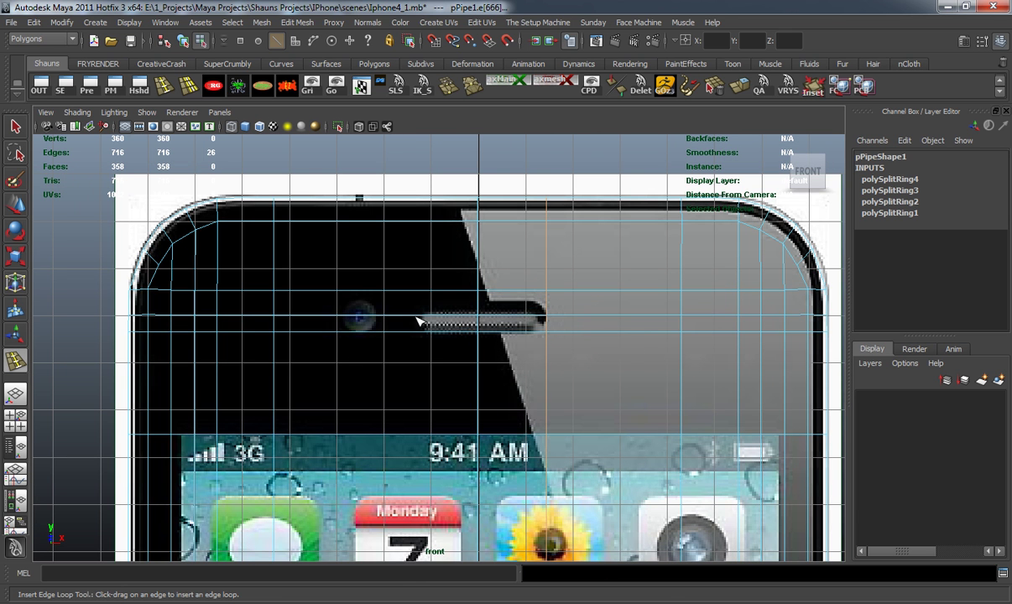
scroll(403, 358, "up", 3)
left_click_drag(429, 211, 400, 215)
Step: Insert vertical edge loops through the centre and along the sides of the front camera
scroll(411, 319, "down", 4)
scroll(429, 317, "up", 4)
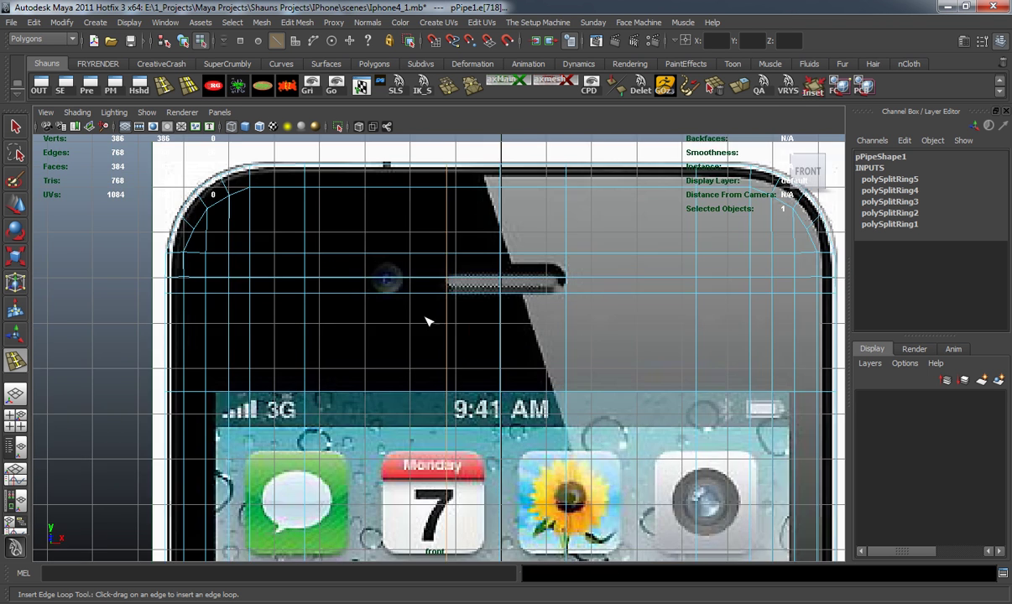
scroll(480, 351, "up", 4)
left_click_drag(473, 309, 494, 306)
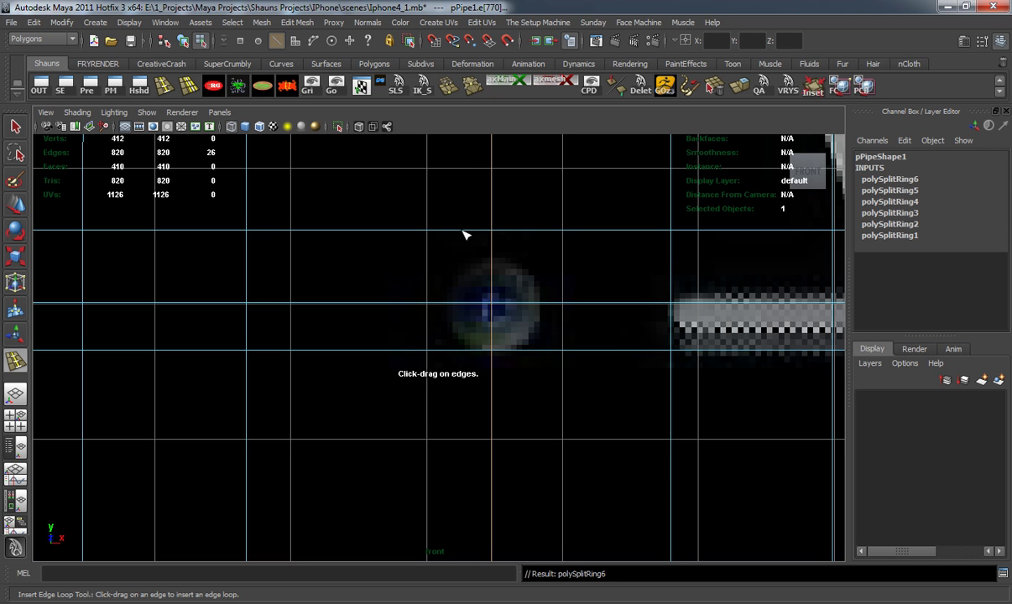
left_click_drag(468, 234, 539, 243)
scroll(539, 243, "down", 6)
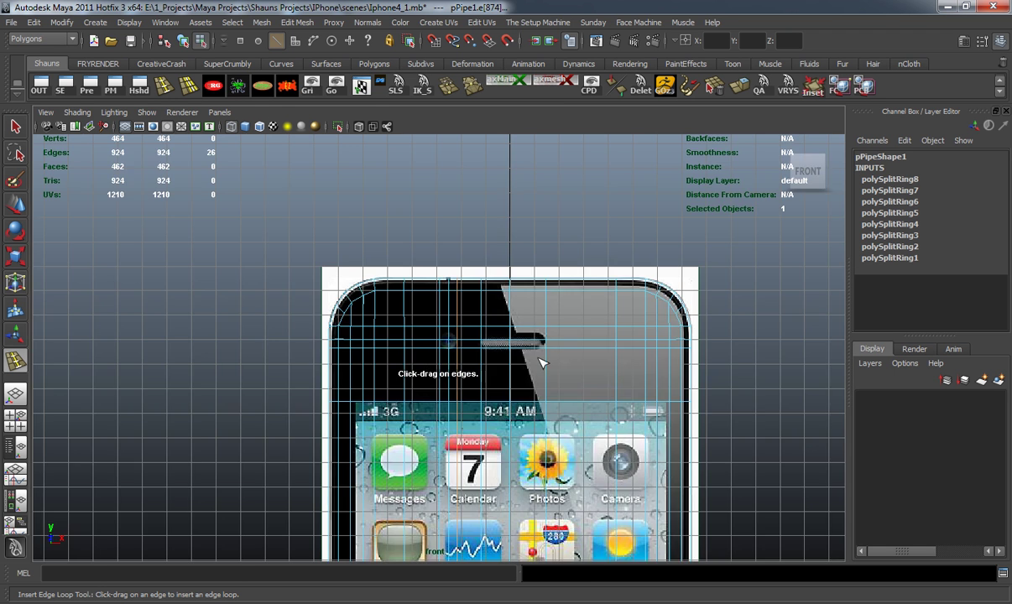
Step: Leave the edge loop tool, deselect the mesh, and examine the loops over the reference from the earpiece to the home button
key("w")
left_click(248, 348)
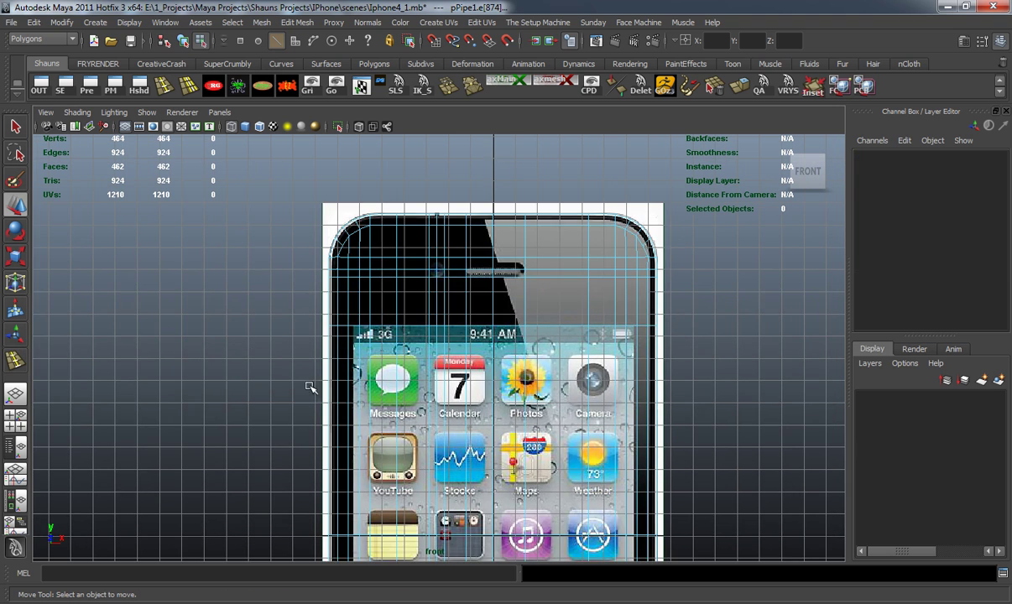
middle_click_drag(381, 519, 361, 373, "alt")
scroll(360, 372, "up", 1)
scroll(361, 374, "down", 2)
middle_click_drag(418, 294, 421, 406, "alt")
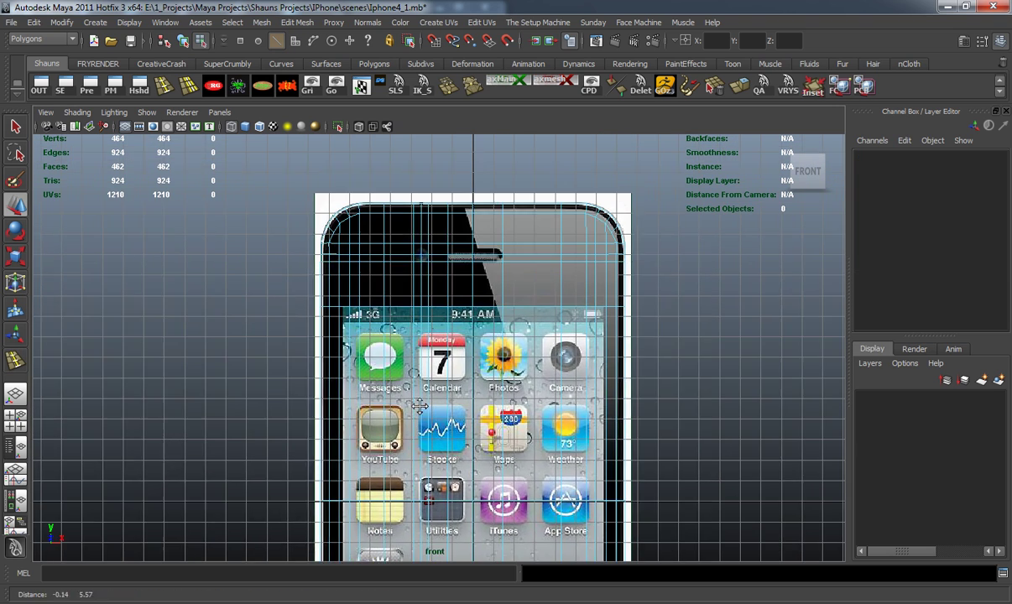
right_click_drag(453, 345, 450, 378, "alt")
middle_click_drag(450, 377, 420, 277, "alt")
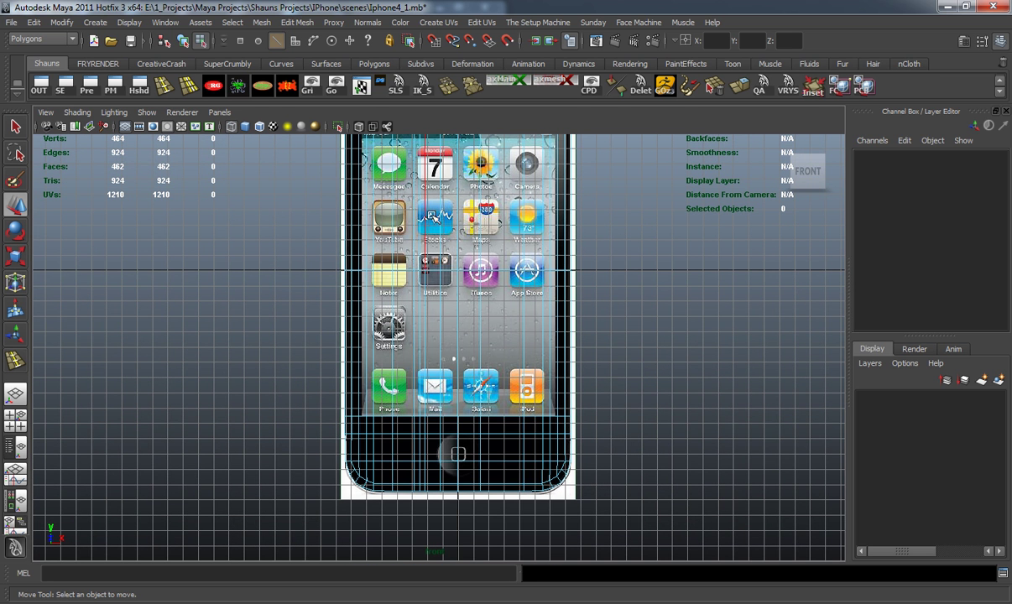
middle_click_drag(439, 212, 447, 338, "alt")
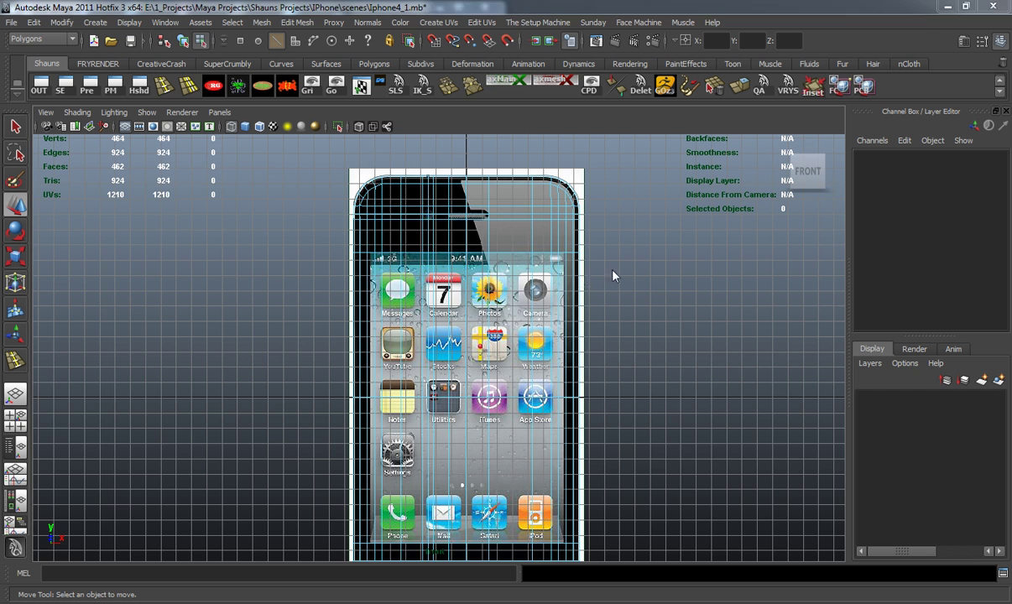
Step: Select the faces of the back half of the phone body in a side-on perspective view
key("space")
key("space")
left_click_drag(605, 278, 529, 264, "alt")
right_click_drag(464, 220, 467, 245)
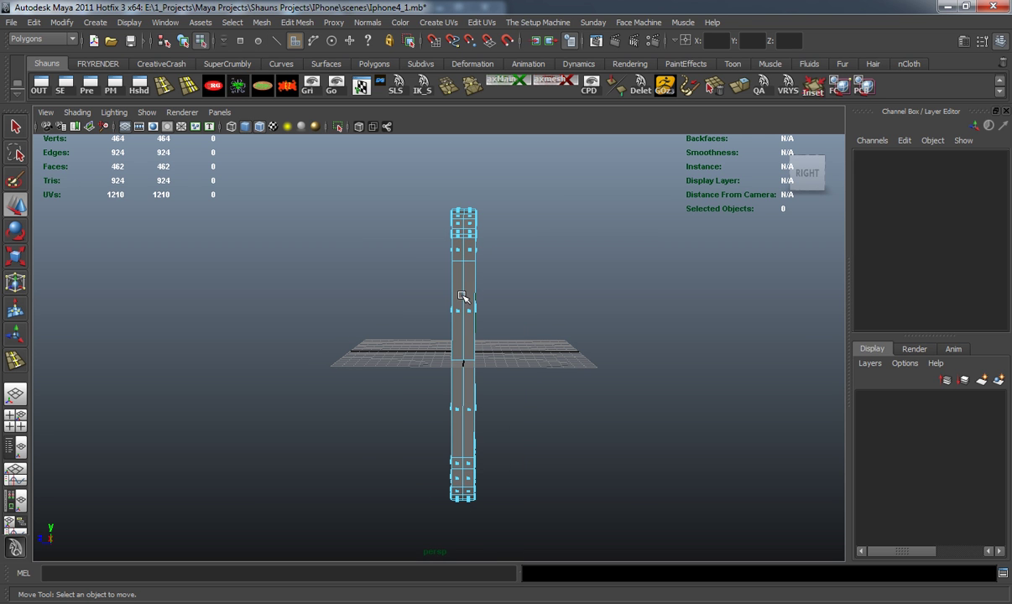
left_click_drag(813, 549, 319, 277)
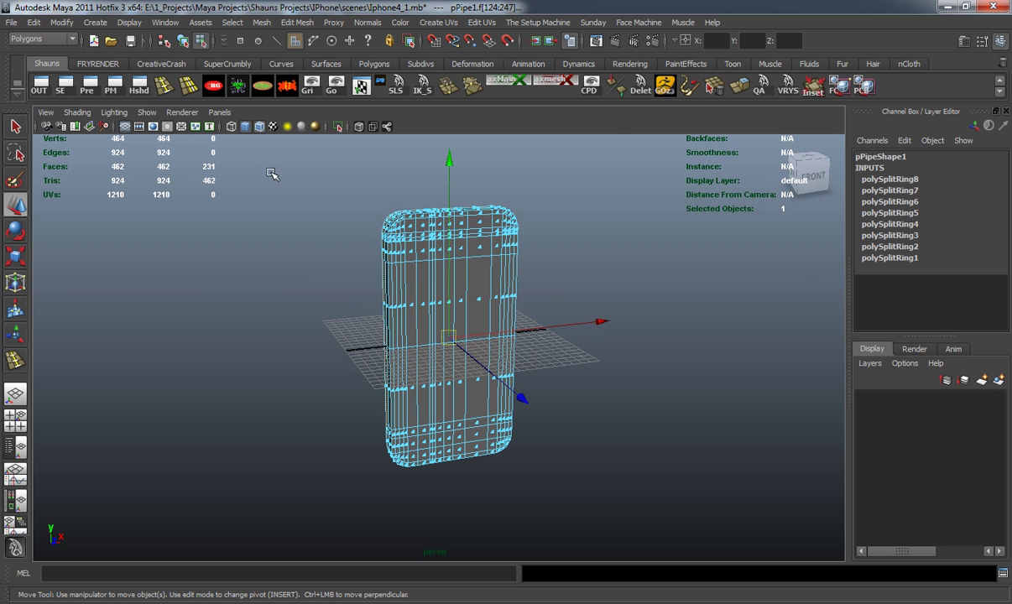
Step: Extract the selected back faces with Separate extracted faces enabled and an offset of 0
left_click(258, 22)
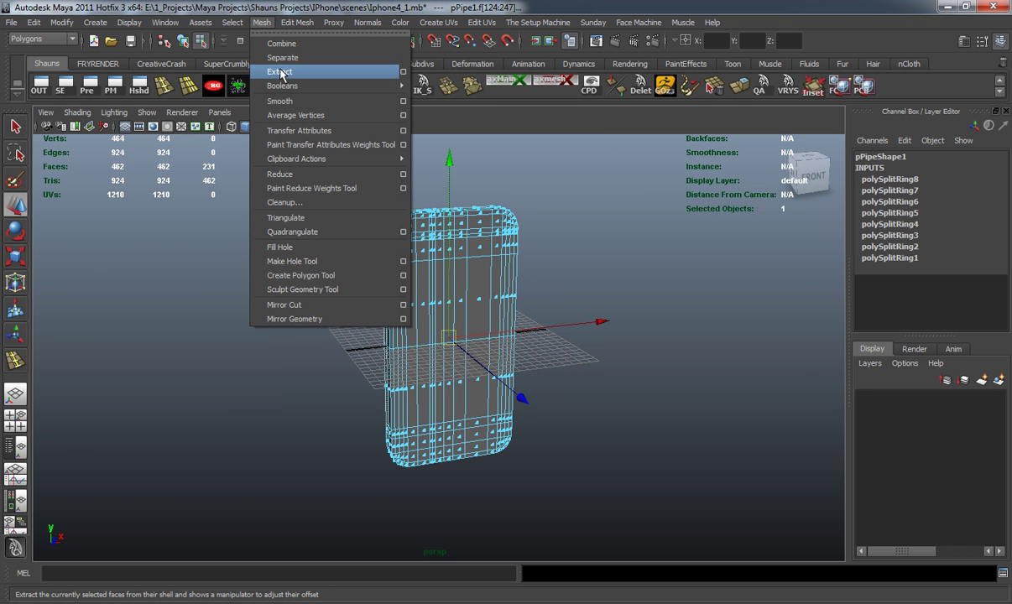
left_click(400, 73)
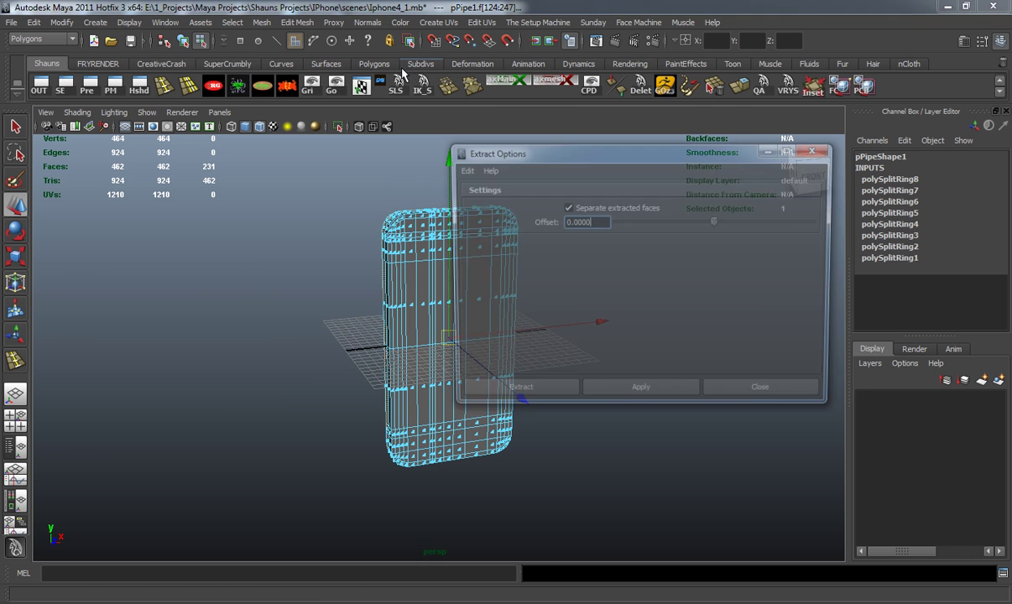
left_click_drag(587, 154, 456, 157)
left_click(326, 165)
left_click(357, 192)
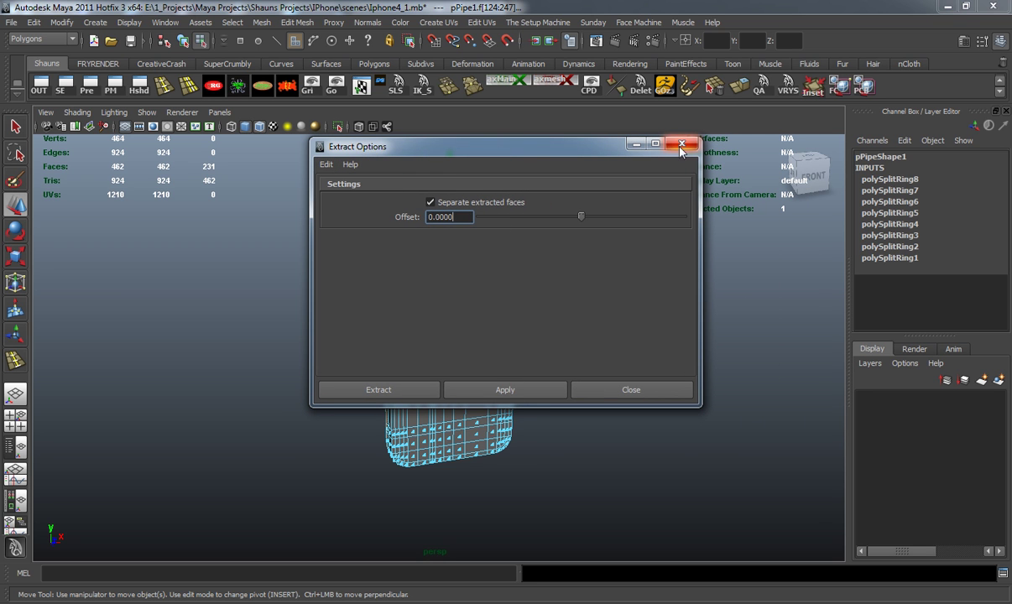
left_click(527, 391)
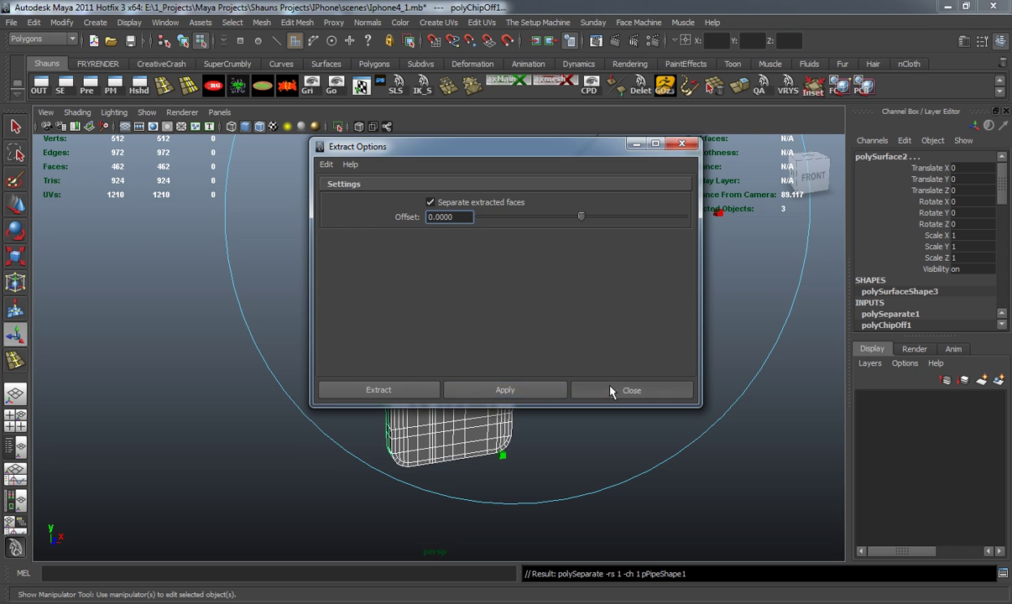
left_click(616, 389)
Step: Return to object selection, check the separated front and back pieces individually, and select the back half
left_click_drag(388, 345, 515, 352, "alt")
key("w")
left_click(554, 323)
right_click_drag(430, 261, 461, 248)
left_click(401, 242)
left_click(391, 243)
left_click(430, 266)
left_click(389, 245)
left_click(415, 268)
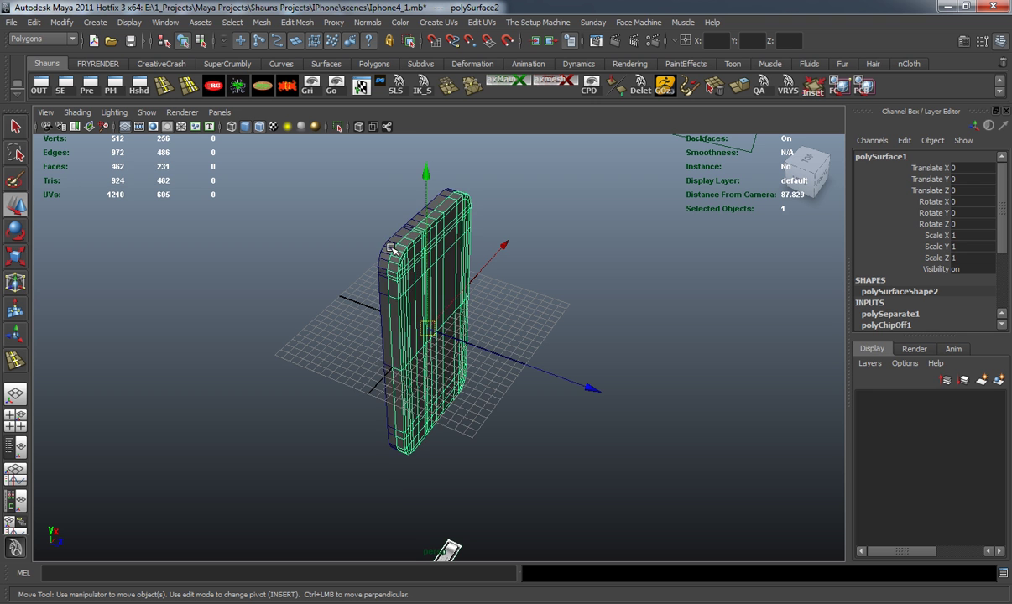
left_click(361, 235)
left_click(362, 227)
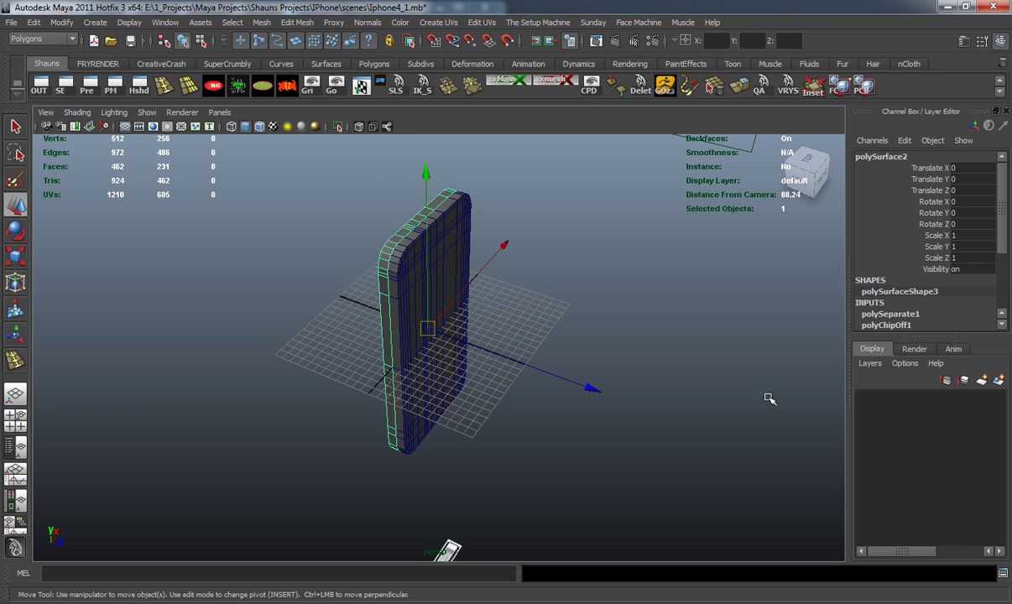
Step: Put the selected back half on a new hidden display layer named BackIphoneBody
left_click(999, 381)
left_click(865, 399)
double_click(913, 400)
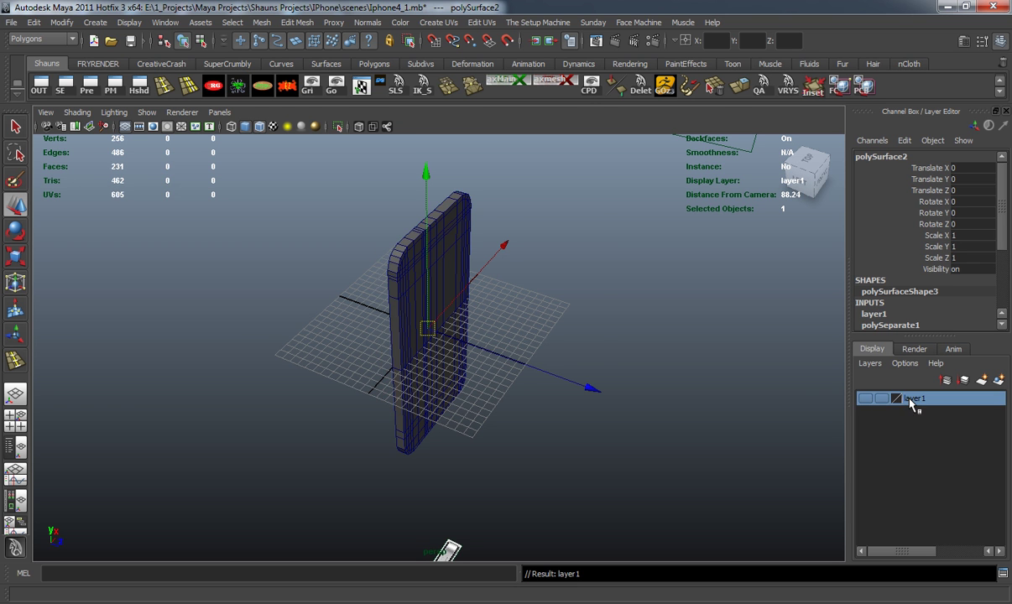
double_click(426, 233)
type("BackIphoneBody")
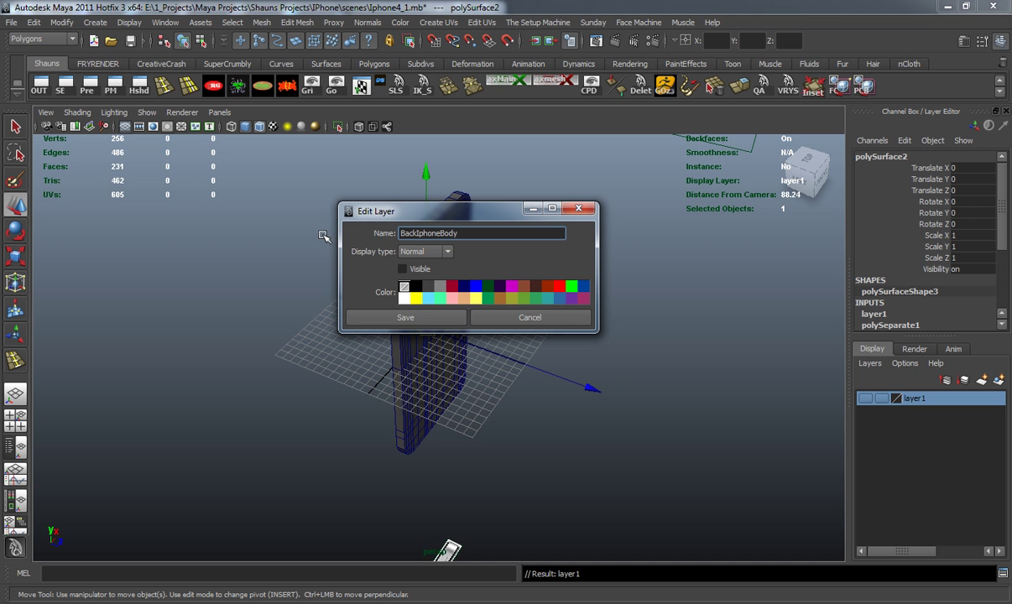
left_click(417, 319)
left_click(636, 322)
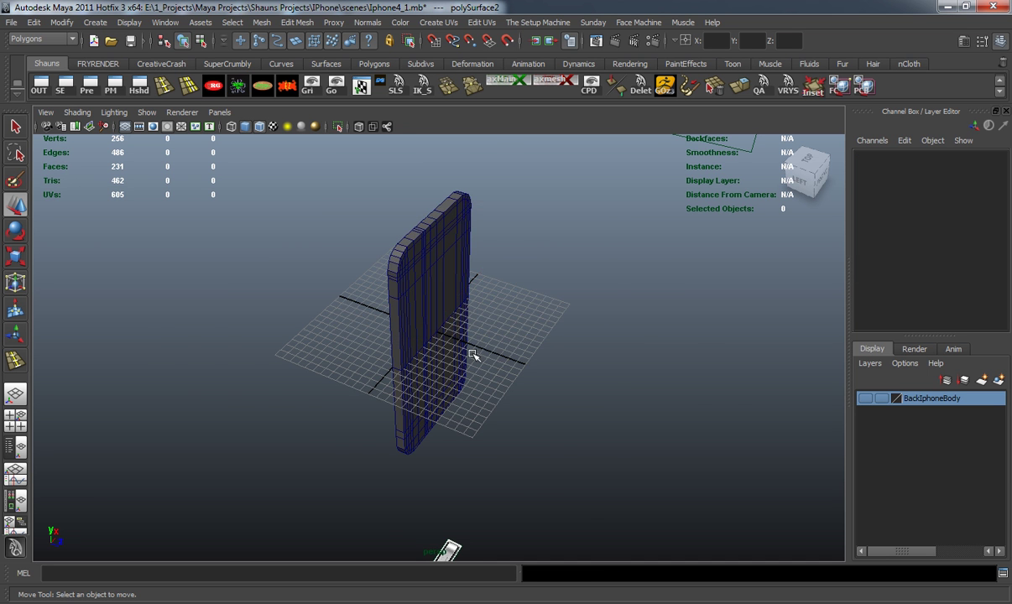
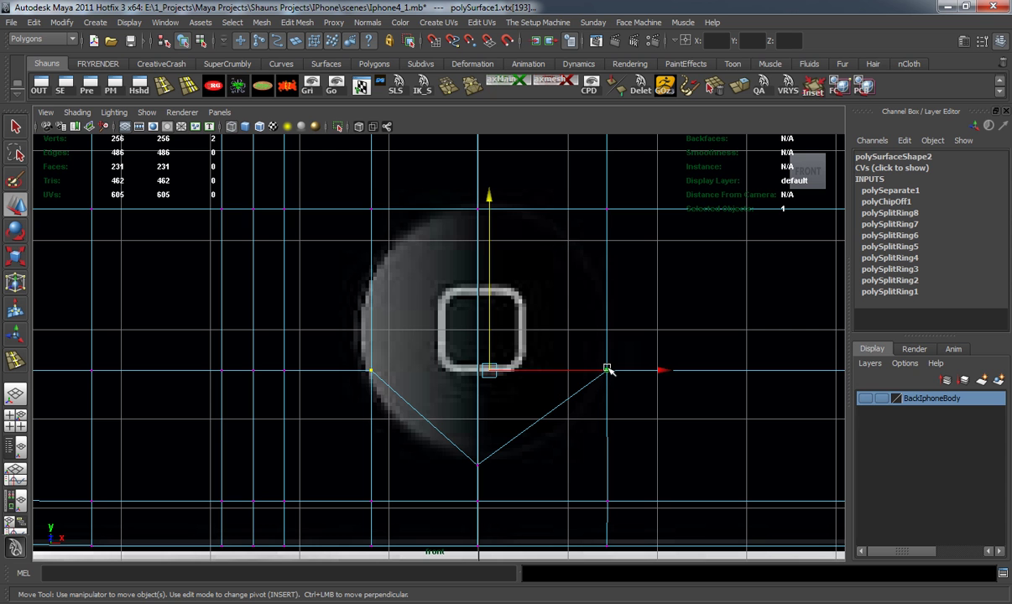
Step: Lower the two side vertices of the home button's lower outline and insert a horizontal edge loop through the button's middle
left_click_drag(489, 193, 496, 228)
left_click(422, 266)
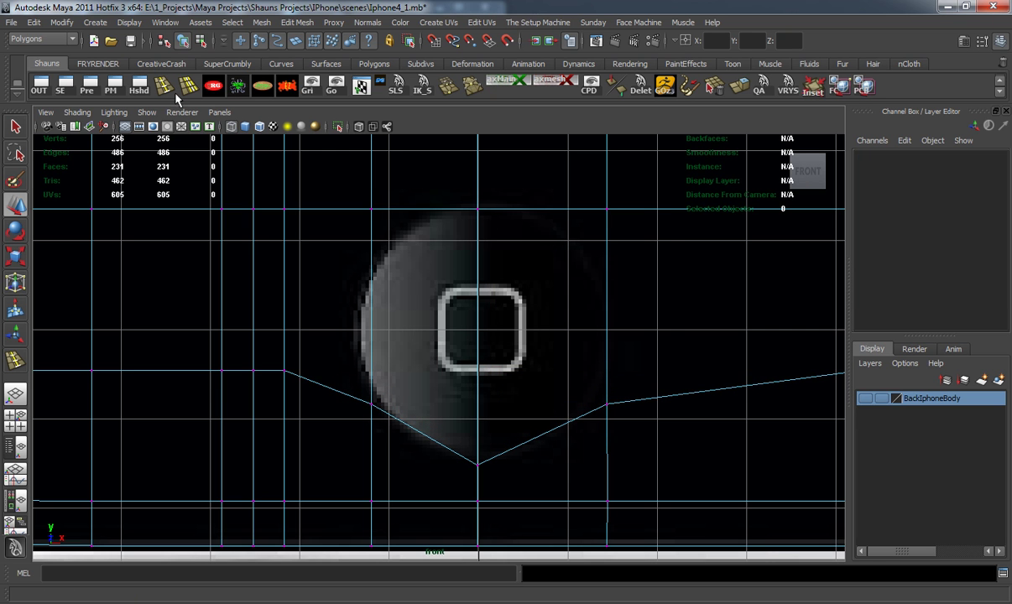
left_click(166, 88)
left_click_drag(367, 263, 374, 308)
Step: Scale the new edge loop vertically to straighten it, and check it on the front shell in perspective
key("r")
scroll(461, 321, "down", 6)
middle_click_drag(467, 317, 481, 345, "alt")
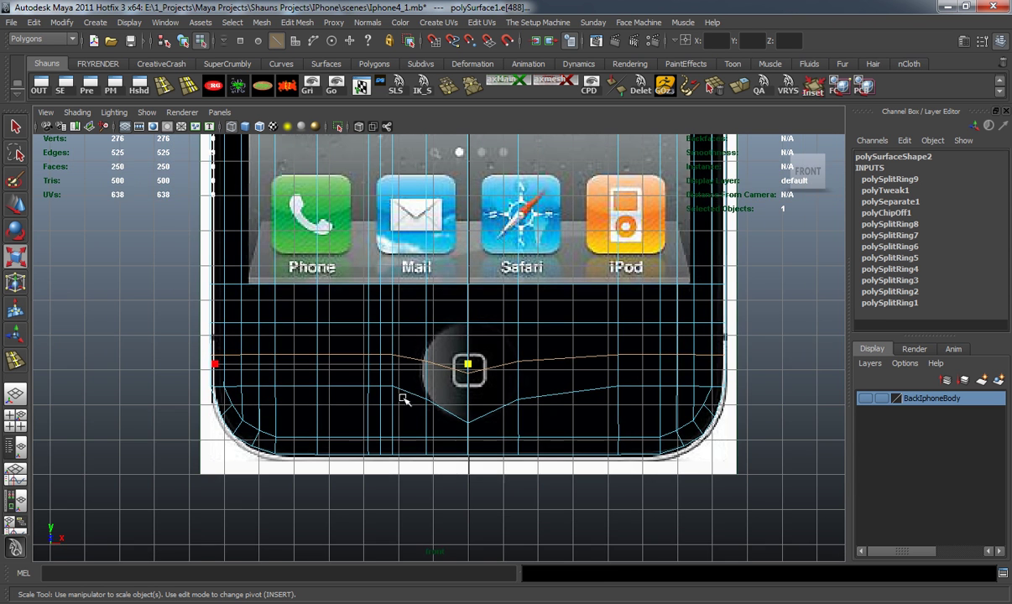
scroll(403, 389, "up", 3)
scroll(492, 370, "down", 10)
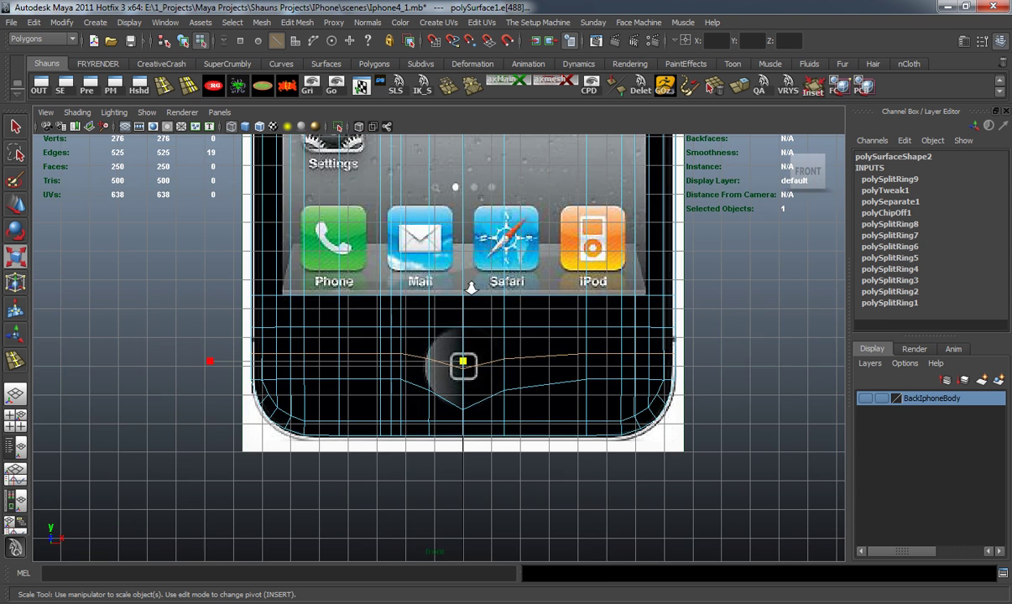
scroll(481, 338, "up", 10)
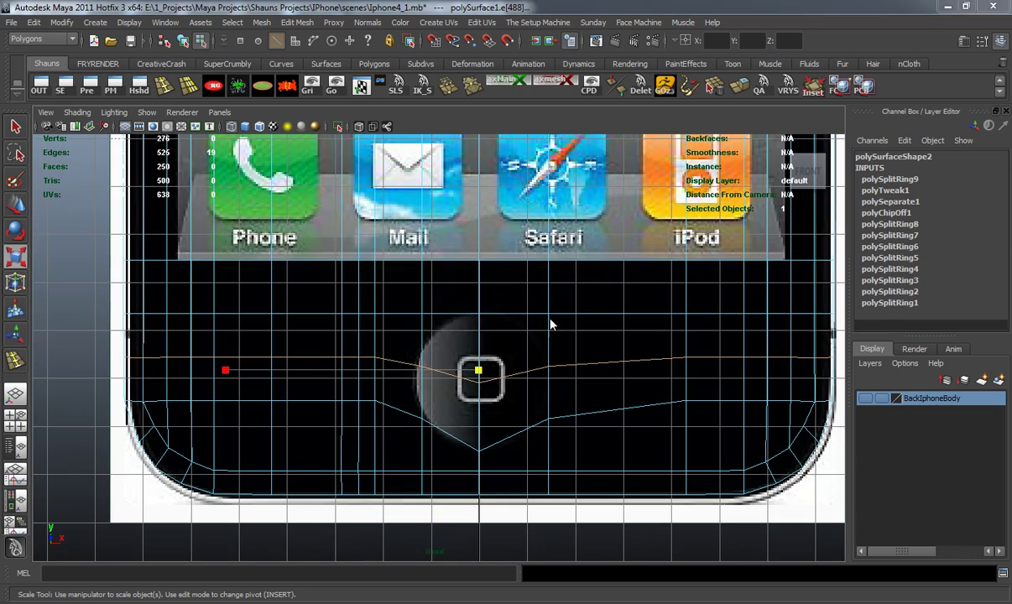
key("space")
key("space")
left_click_drag(428, 256, 430, 265)
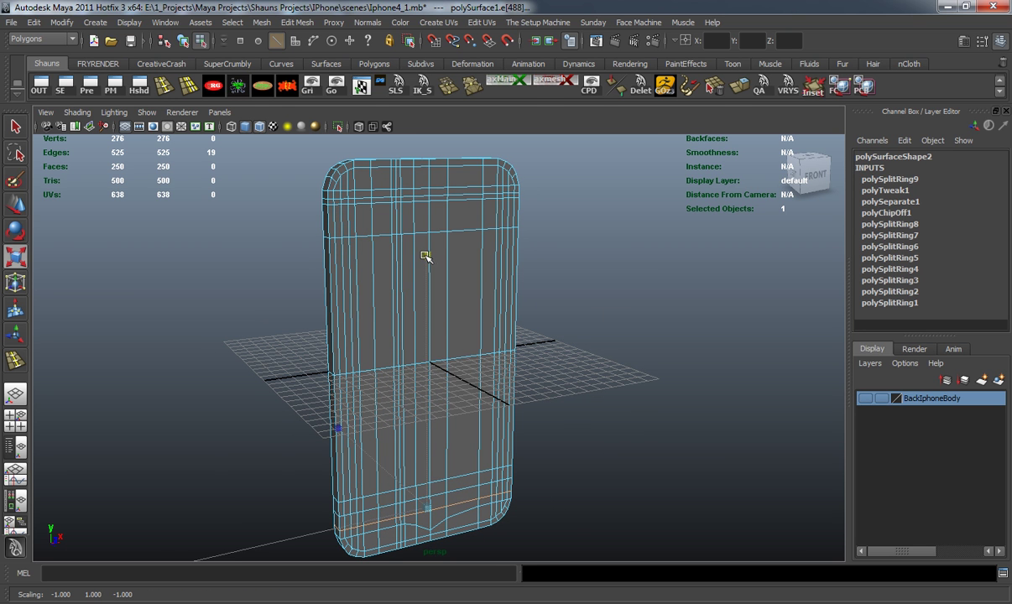
left_click_drag(436, 368, 382, 362, "alt")
middle_click_drag(381, 362, 368, 334, "alt")
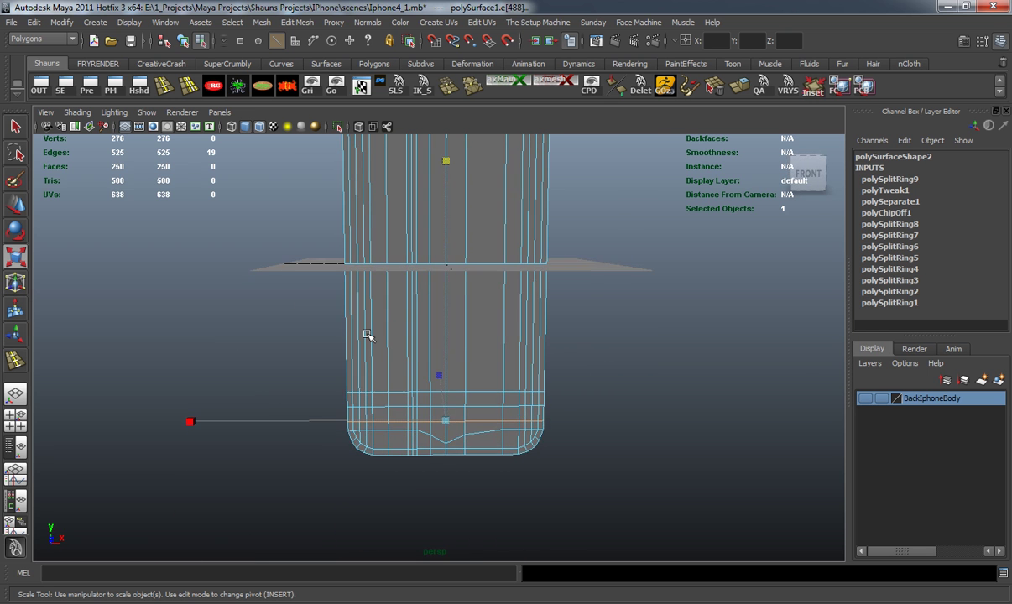
Step: Flatten the edge loop further in the front view and move it down to the home button's centre
key("space")
key("space")
middle_click_drag(295, 431, 339, 400)
middle_click_drag(474, 257, 470, 407)
left_click_drag(465, 428, 468, 425)
scroll(473, 415, "up", 4)
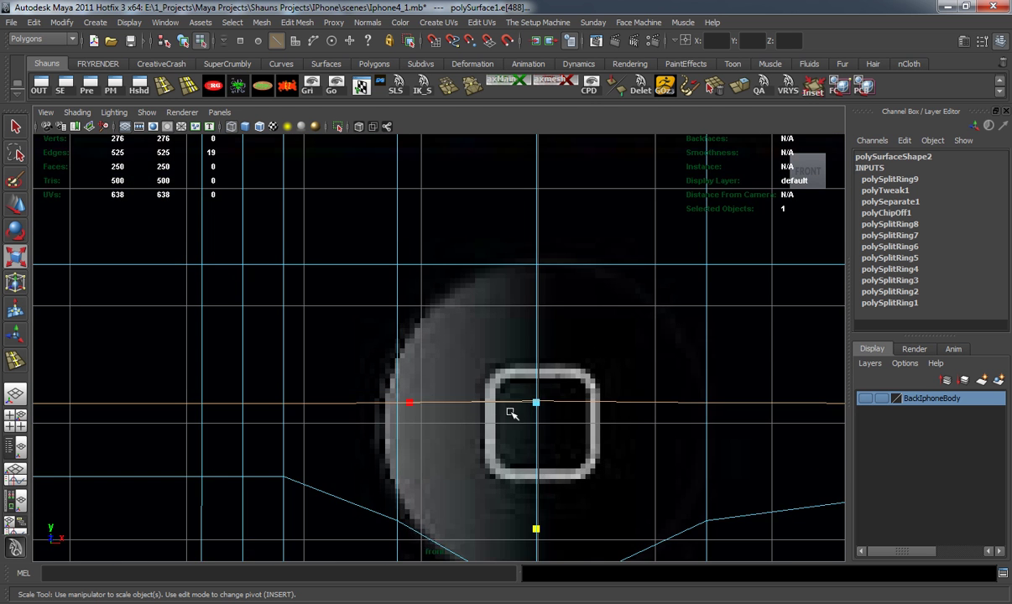
middle_click_drag(520, 428, 488, 350, "alt")
left_click_drag(503, 454, 503, 441)
middle_click_drag(502, 443, 501, 281)
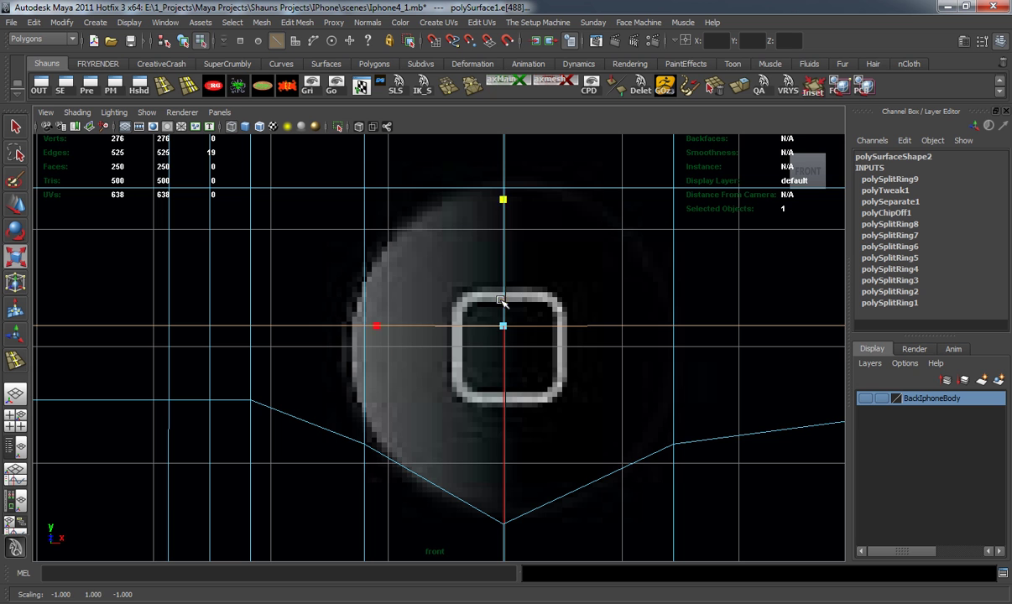
key("w")
left_click_drag(503, 239, 504, 253)
Step: Scale the middle row's two side vertices outwards to the home button's left and right edges
right_click_drag(361, 324, 307, 300)
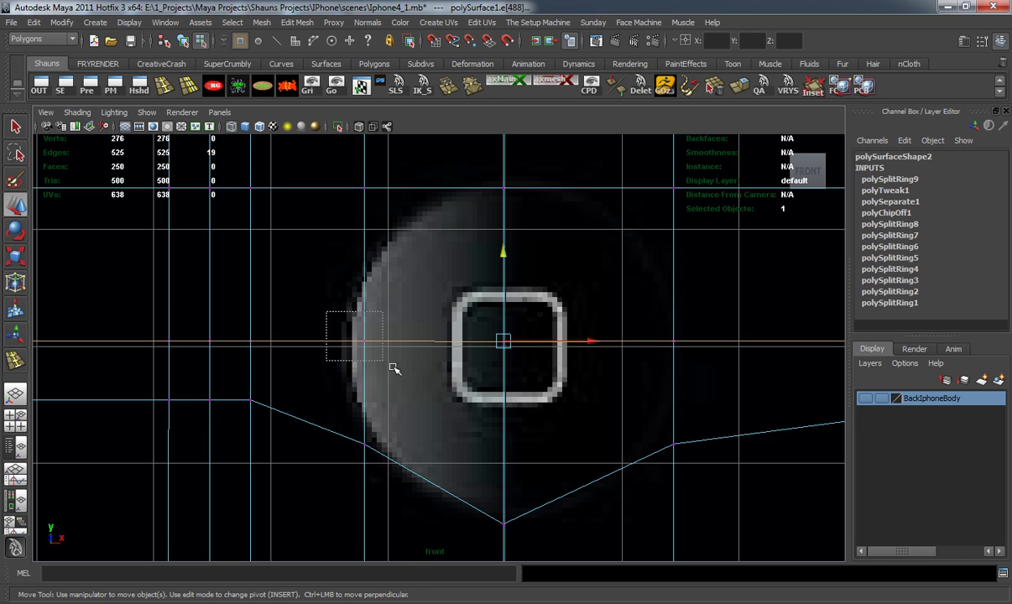
left_click(363, 341)
left_click(673, 342, "shift")
key("r")
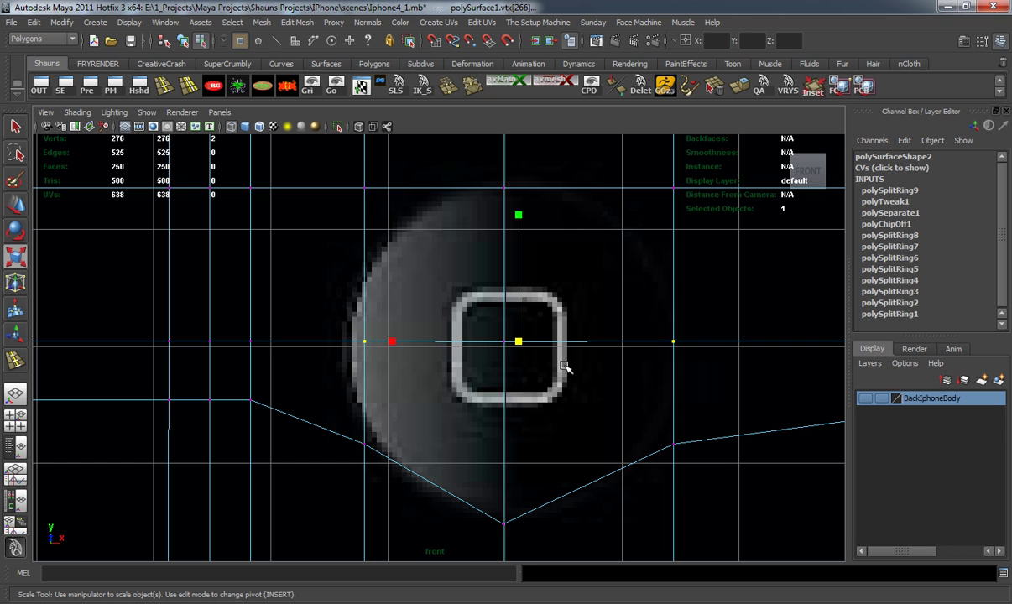
left_click_drag(391, 339, 369, 342)
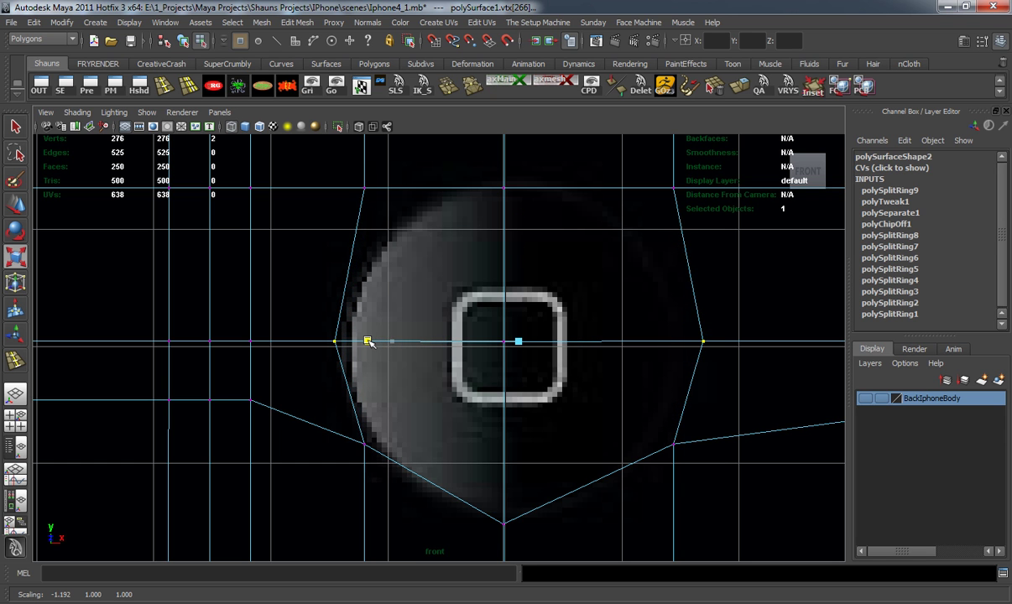
left_click(390, 267)
Step: Lower the two upper side vertices of the home button outline and scale them closer together
left_click_drag(339, 180, 453, 215)
left_click_drag(700, 172, 659, 220, "shift")
middle_click_drag(615, 346, 580, 471, "alt")
key("w")
left_click_drag(481, 216, 481, 231)
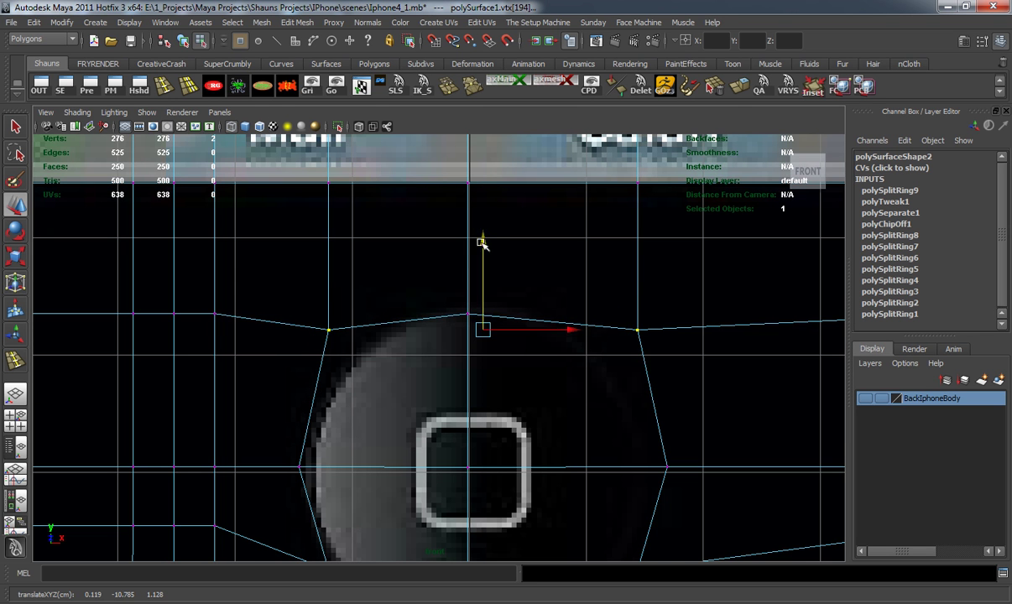
key("r")
left_click_drag(608, 329, 591, 330)
Step: Raise the top vertex of the home button outline and check the roundness with the smooth mesh preview
left_click_drag(447, 298, 506, 360)
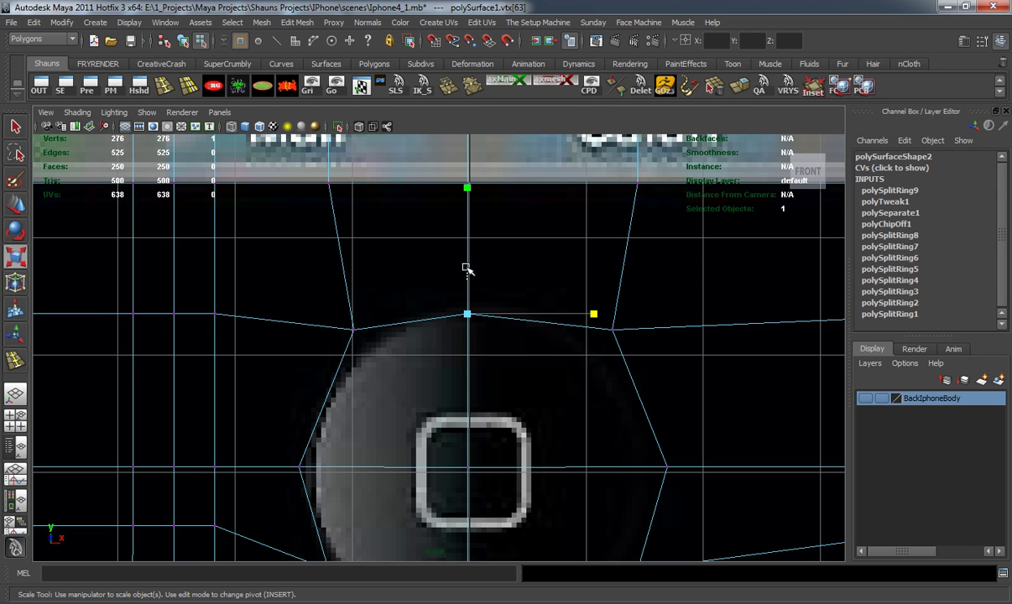
key("ctrl+z")
key("w")
left_click_drag(466, 223, 467, 205)
scroll(452, 361, "down", 6)
key("3")
middle_click_drag(447, 409, 448, 379, "alt")
scroll(447, 386, "up", 2)
key("1")
scroll(450, 408, "up", 2)
Step: Shift the three right-side vertices of the home button outline slightly left and compare the smoothed shape with the reference
left_click_drag(508, 248, 577, 462)
left_click_drag(637, 350, 631, 351)
key("3")
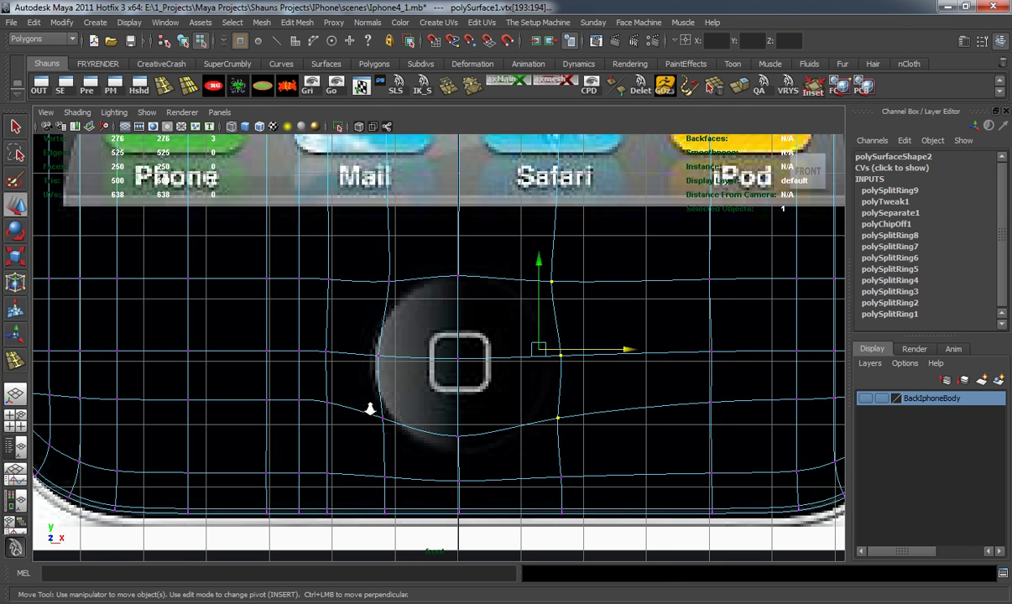
scroll(369, 417, "down", 5)
left_click(350, 474)
scroll(395, 484, "up", 5)
key("1")
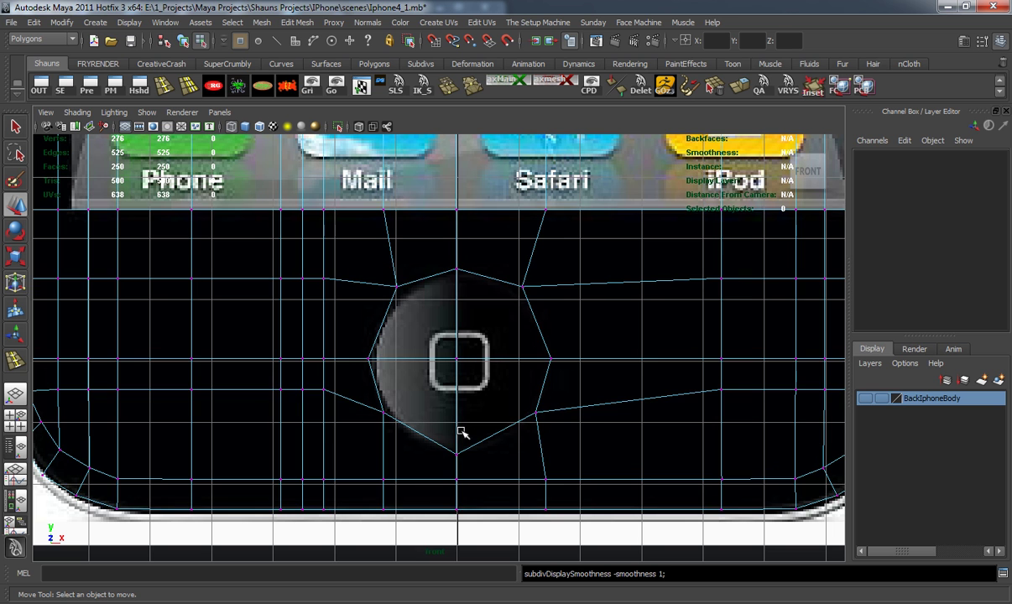
Step: Nudge the home button's bottom vertex up, then lower it together with the two lower side vertices
left_click_drag(440, 436, 475, 477)
left_click_drag(457, 365, 456, 360)
left_click_drag(350, 403, 539, 438, "shift")
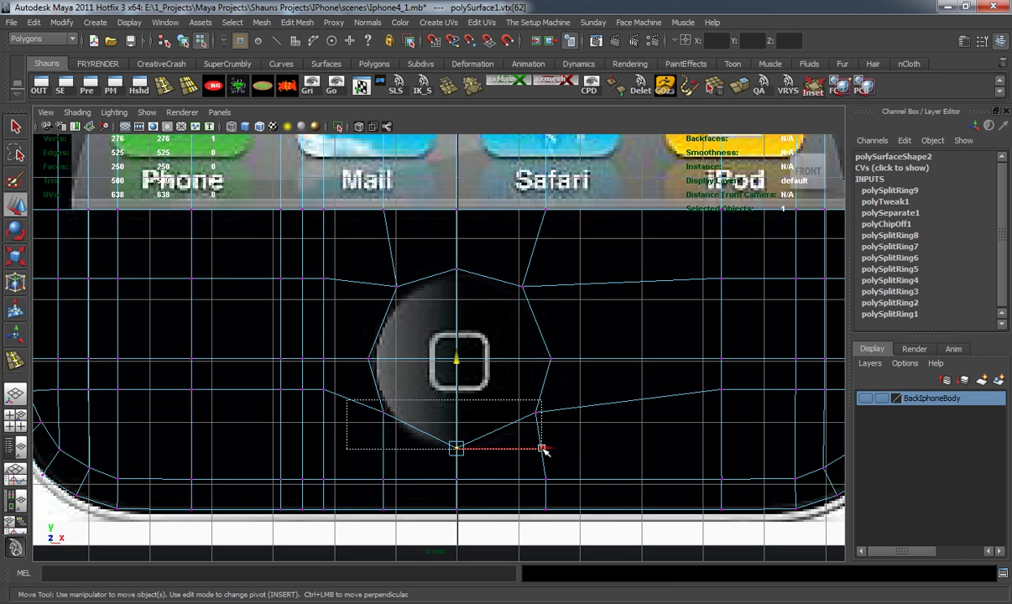
left_click_drag(460, 343, 458, 354)
Step: Scale the two lower side vertices of the home button outline closer together
left_click_drag(370, 402, 413, 441)
left_click_drag(498, 395, 557, 447, "shift")
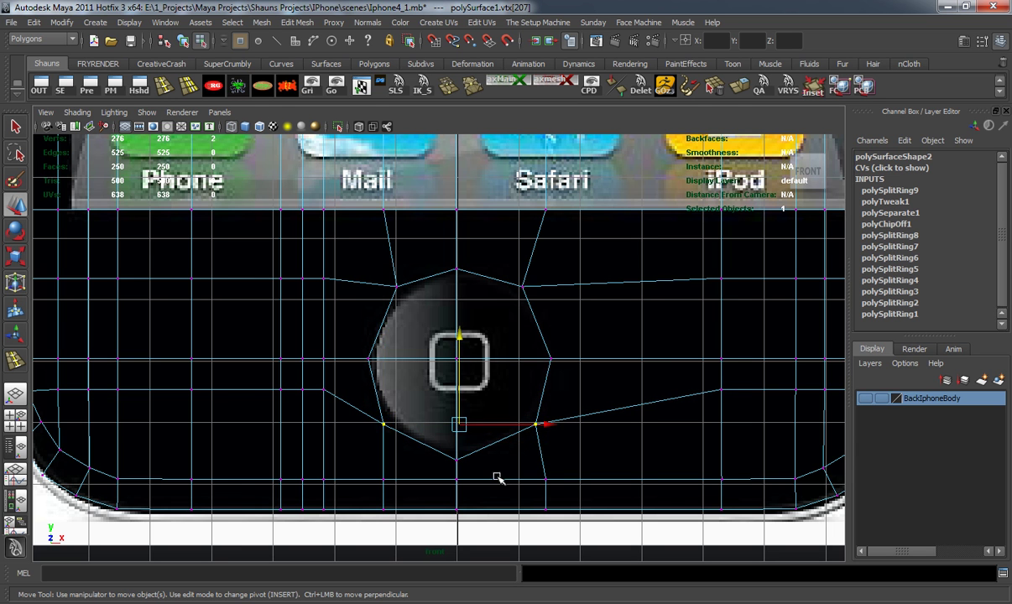
middle_click_drag(506, 475, 510, 447, "alt")
scroll(495, 444, "up", 4)
key("r")
left_click_drag(606, 426, 594, 424)
Step: Lower the home button's middle row slightly, move its top three vertices down, and preview the mesh smoothed
left_click_drag(326, 288, 620, 340)
key("w")
left_click_drag(478, 233, 476, 235)
left_click_drag(335, 166, 599, 218)
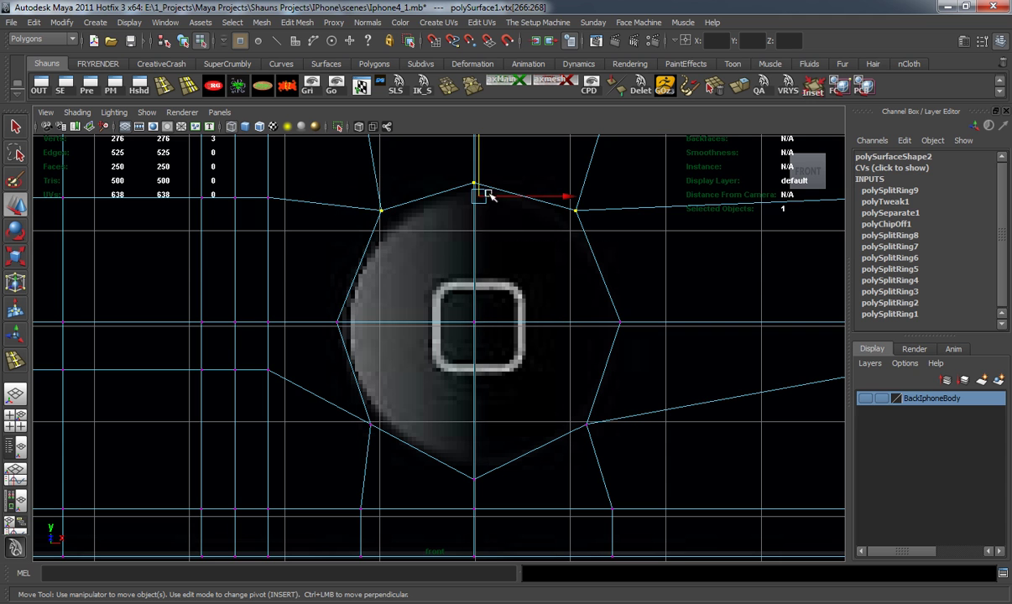
left_click_drag(479, 149, 479, 162)
key("3")
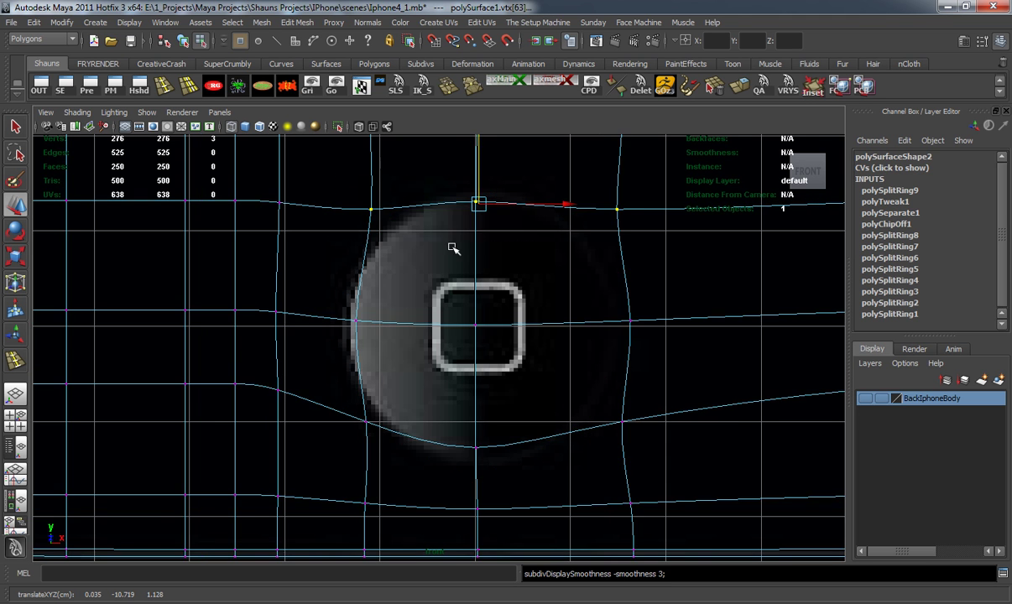
Step: Leave the smooth preview and lower the three vertices above the earpiece to the slot's upper edge in the reference
key("1")
left_click(438, 275)
scroll(438, 294, "down", 6)
middle_click_drag(437, 294, 465, 433, "alt")
scroll(454, 323, "down", 2)
scroll(466, 420, "down", 2)
middle_click_drag(460, 273, 469, 417, "alt")
middle_click_drag(474, 253, 467, 350, "alt")
scroll(468, 354, "up", 6)
left_click_drag(365, 223, 655, 262)
left_click_drag(495, 147, 498, 170)
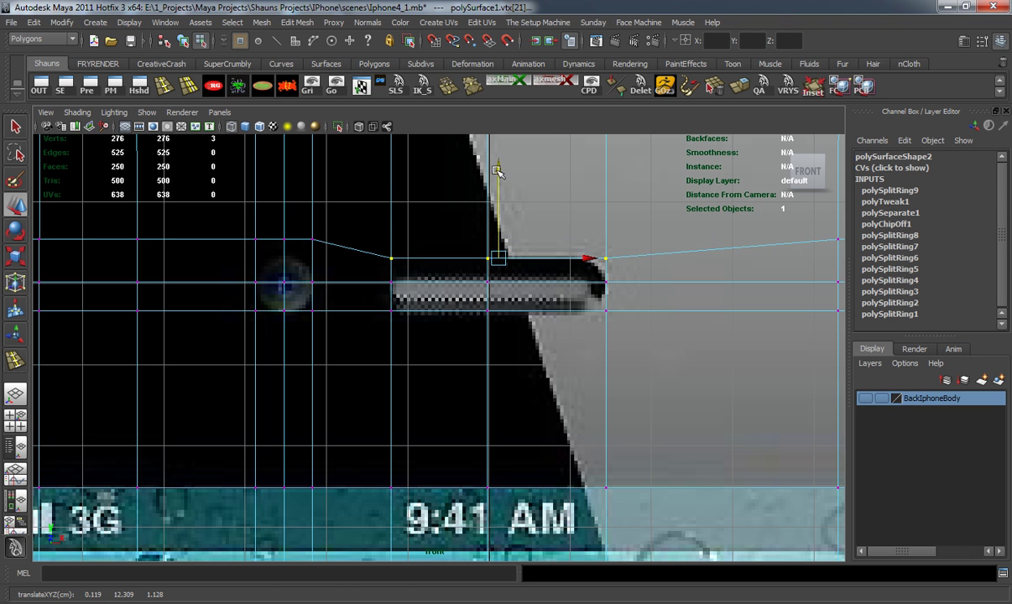
Step: Scale the four corner vertices of the earpiece outline inward horizontally to give the slot pointed ends
left_click_drag(367, 244, 410, 269)
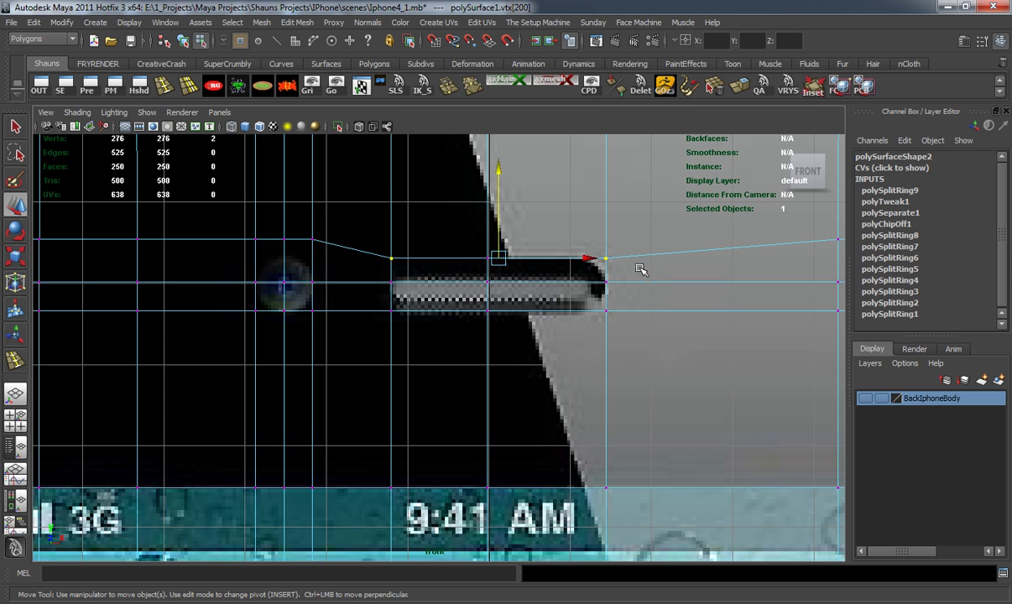
left_click_drag(639, 266, 639, 266, "shift")
scroll(545, 286, "up", 2)
key("r")
middle_click_drag(533, 288, 532, 314, "alt")
scroll(532, 314, "up", 1)
left_click_drag(382, 339, 396, 341, "shift")
key("ctrl+z")
left_click_drag(345, 309, 382, 339, "shift")
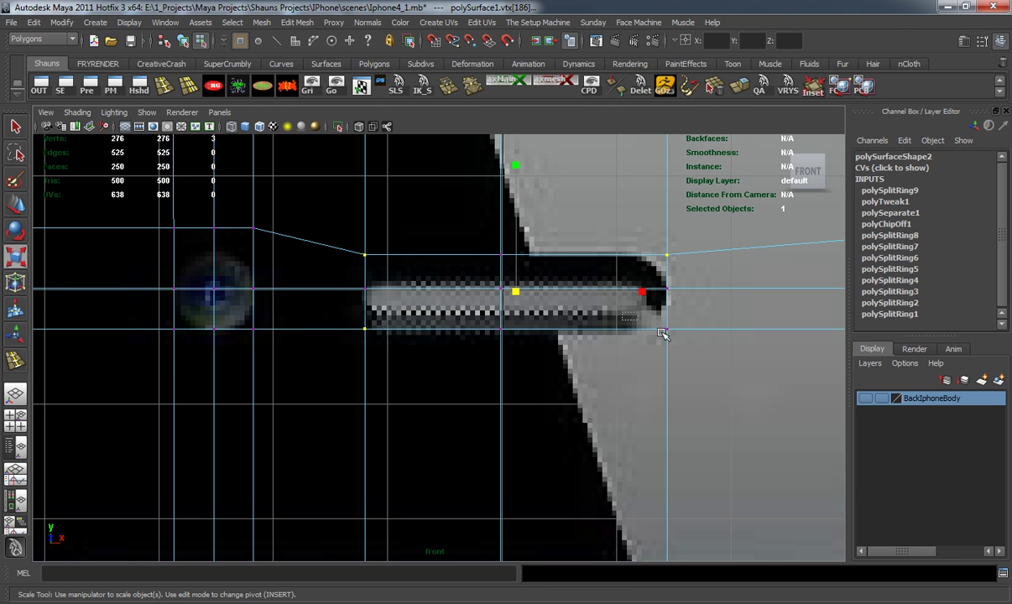
left_click_drag(642, 292, 623, 291)
key("1")
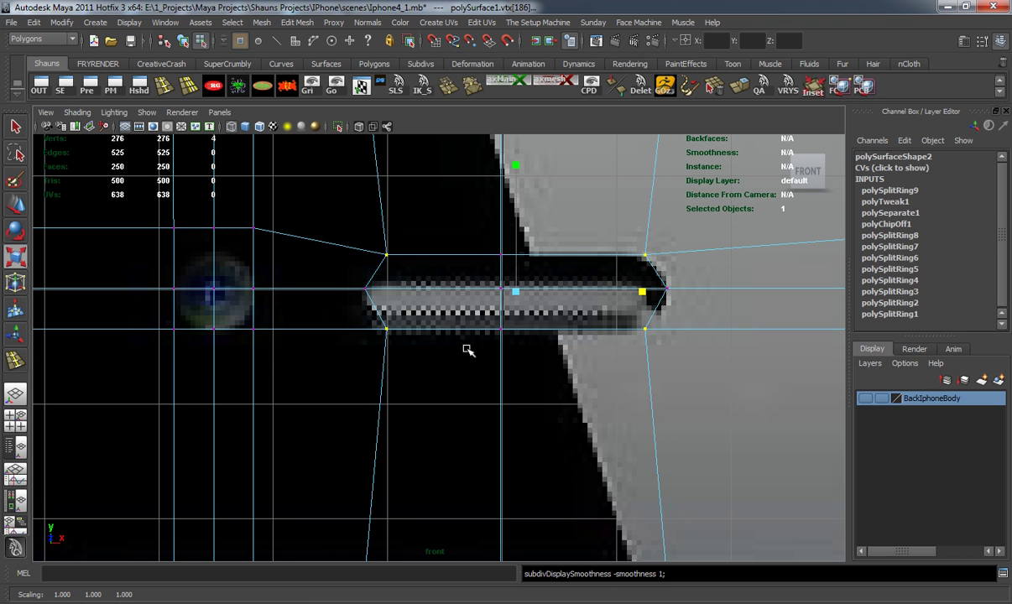
Step: Move the three vertices at each end of the earpiece outline slightly outward to match the reference slot
left_click_drag(586, 215, 688, 375)
key("w")
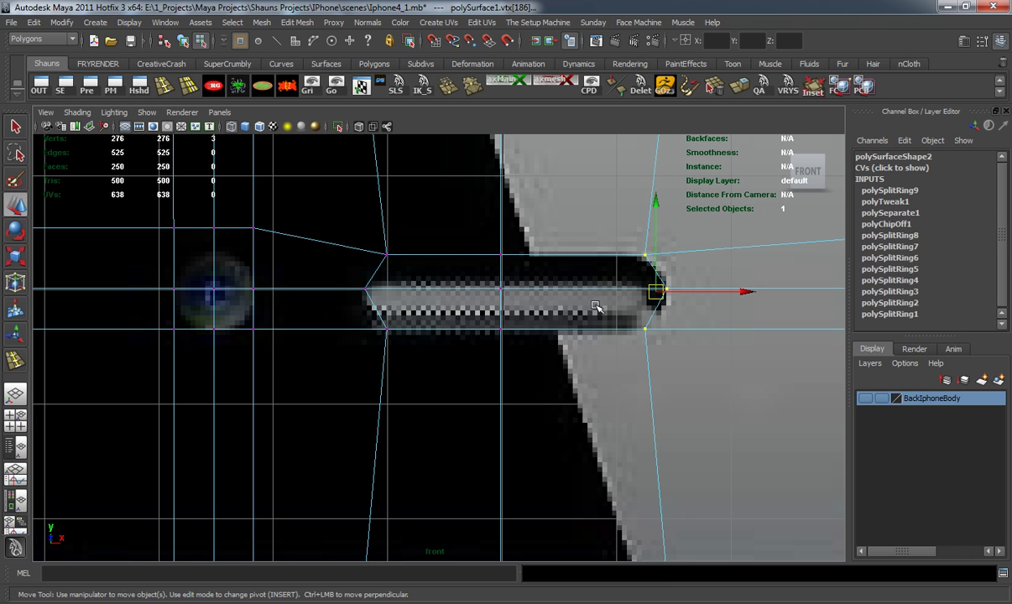
left_click_drag(735, 293, 748, 291)
left_click_drag(358, 227, 427, 350)
left_click_drag(466, 290, 457, 291)
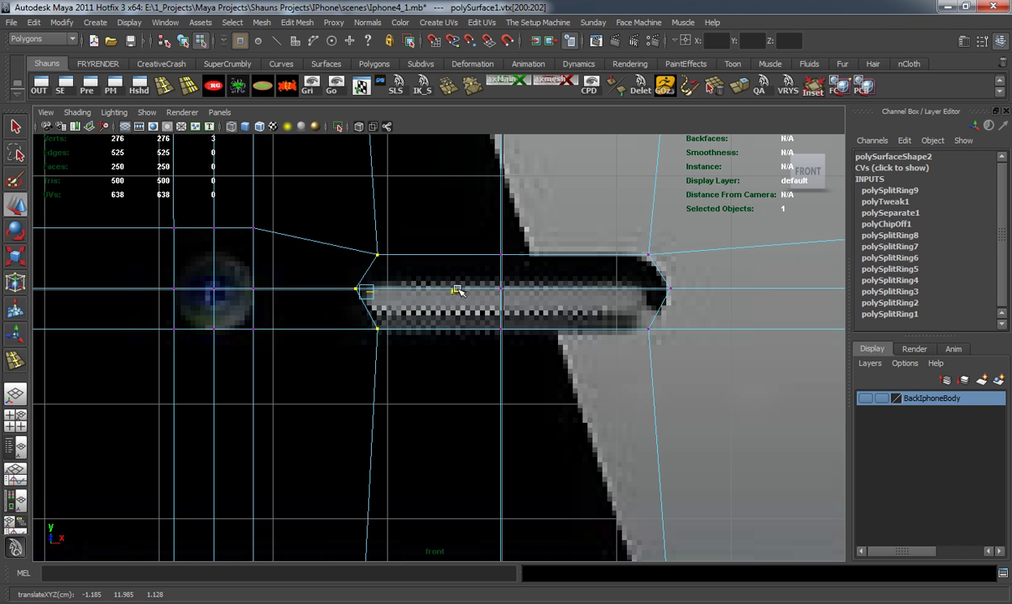
left_click(444, 228)
middle_click_drag(343, 355, 369, 313, "alt")
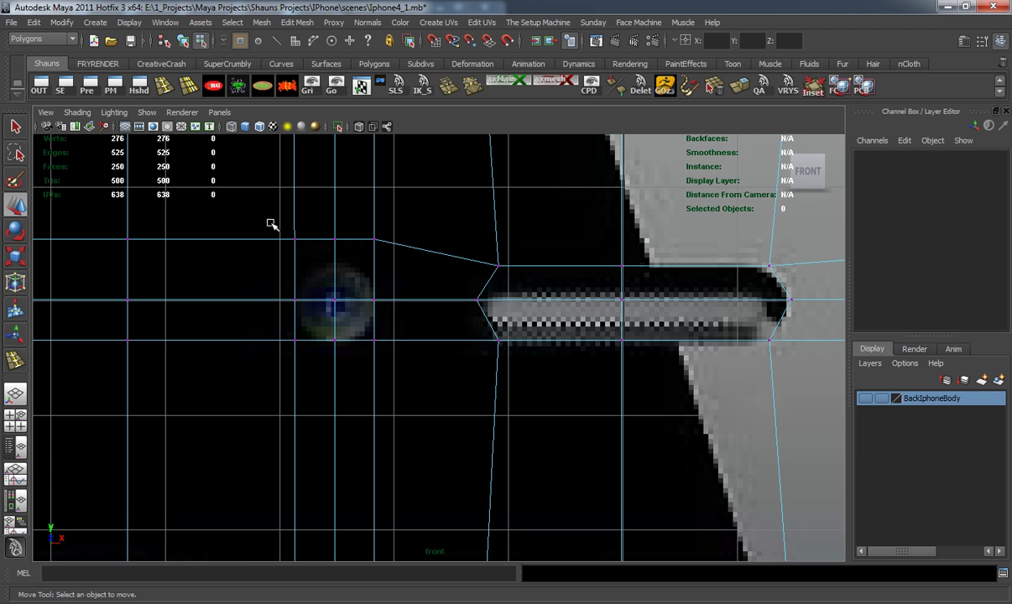
Step: Lower the top row of vertices around the front camera to the upper edge of the lens in the reference
middle_click_drag(261, 293, 345, 323, "alt")
scroll(346, 323, "up", 3)
left_click_drag(311, 205, 480, 260)
left_click_drag(398, 165, 400, 199)
Step: Raise the two lower corner vertices of the camera outline slightly and lower its two upper corner vertices
left_click_drag(314, 355, 357, 384)
left_click_drag(406, 319, 467, 377, "shift")
left_click_drag(403, 278, 404, 273)
left_click_drag(329, 250, 352, 273)
left_click_drag(432, 234, 480, 272, "shift")
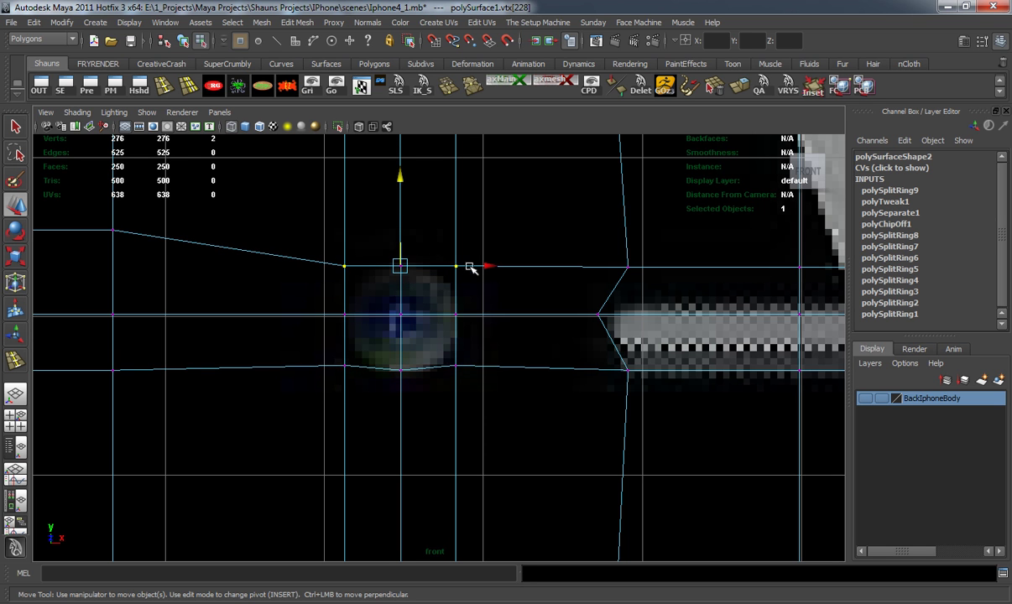
left_click_drag(401, 173, 399, 183)
Step: Scale the two side vertices of the camera outline apart horizontally
left_click_drag(293, 287, 369, 331)
left_click_drag(445, 314, 467, 332, "shift")
key("r")
left_click_drag(276, 317, 252, 309)
Step: Scale the camera outline's top and bottom vertices apart vertically and preview the mesh smoothed
left_click_drag(370, 246, 418, 288)
left_click_drag(387, 348, 423, 385, "shift")
left_click_drag(401, 191, 398, 169)
key("3")
key("1")
scroll(448, 395, "down", 8)
left_click(236, 384)
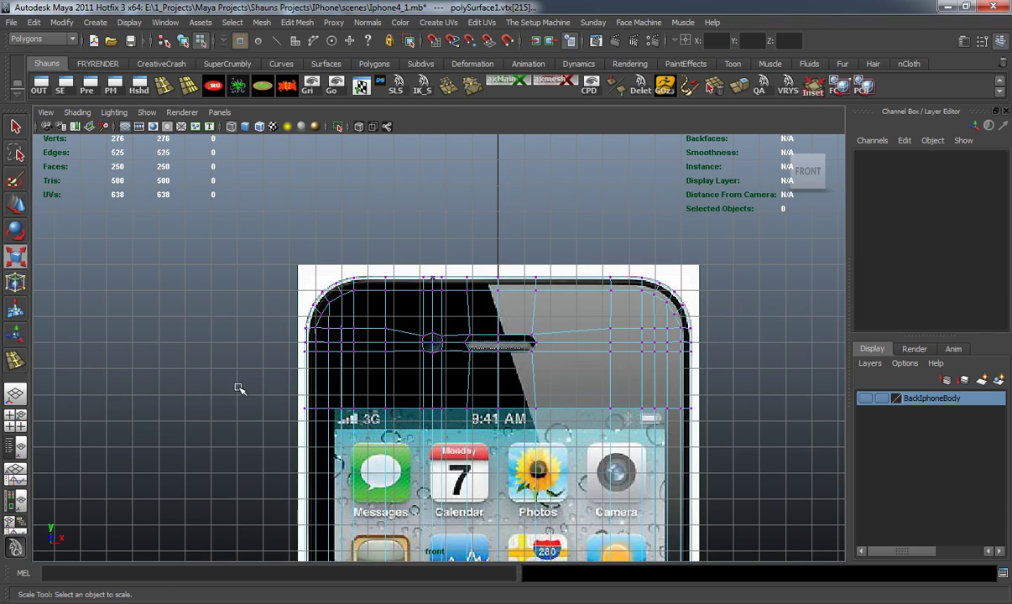
Step: Examine the camera, earpiece and home button outlines against the reference and across the whole body in perspective
middle_click_drag(437, 504, 417, 378, "alt")
scroll(417, 379, "up", 2)
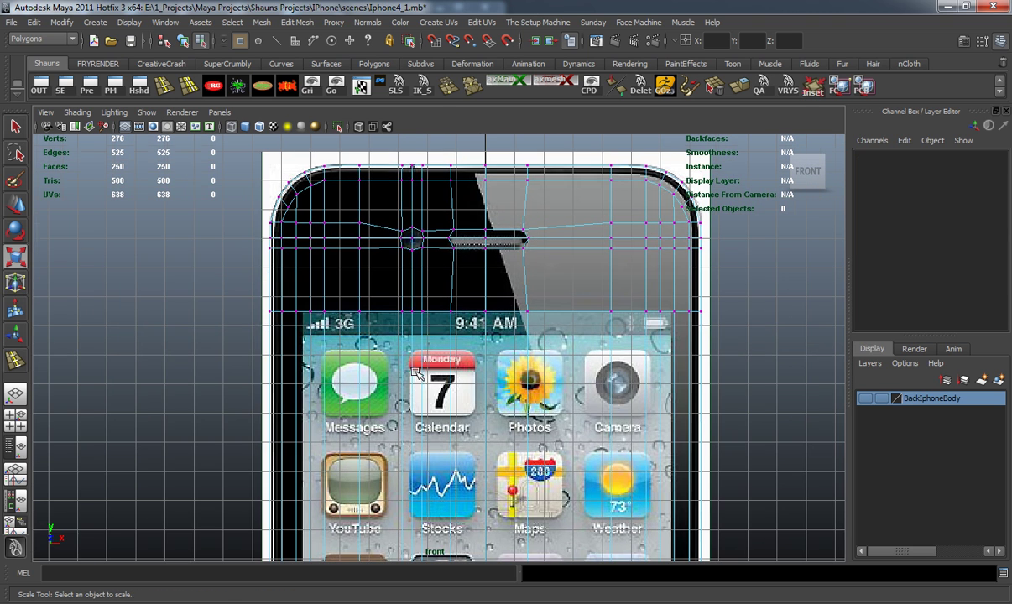
scroll(428, 268, "up", 3)
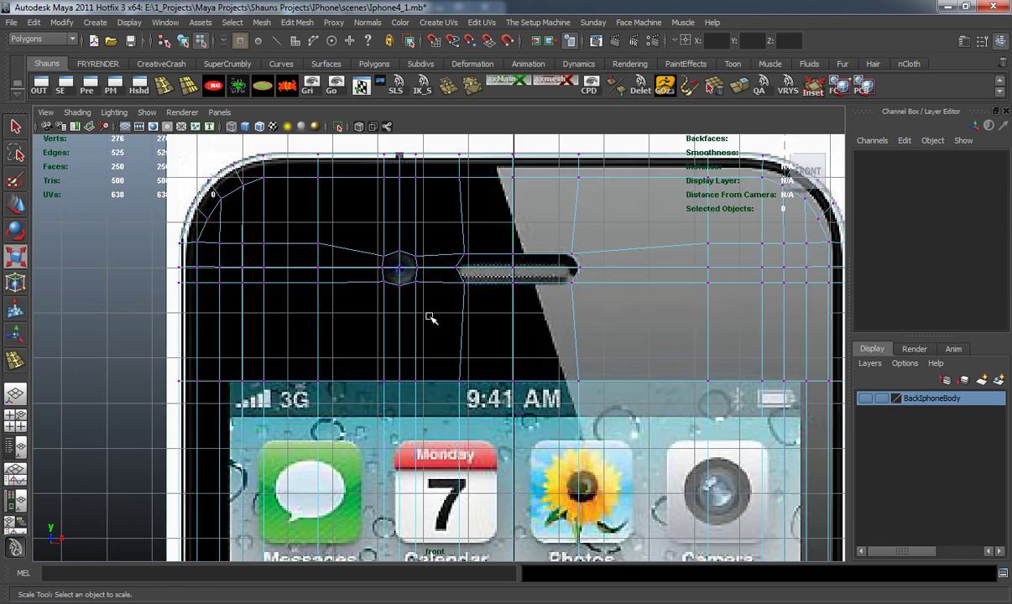
scroll(401, 354, "down", 5)
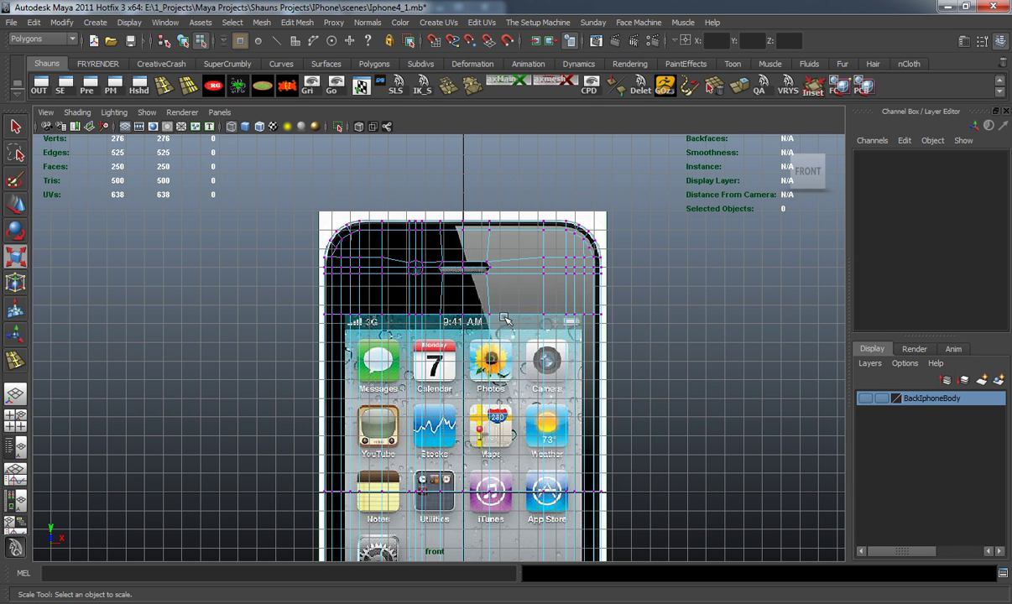
key("space")
key("space")
left_click_drag(594, 293, 346, 267, "alt")
middle_click_drag(398, 256, 409, 321, "alt")
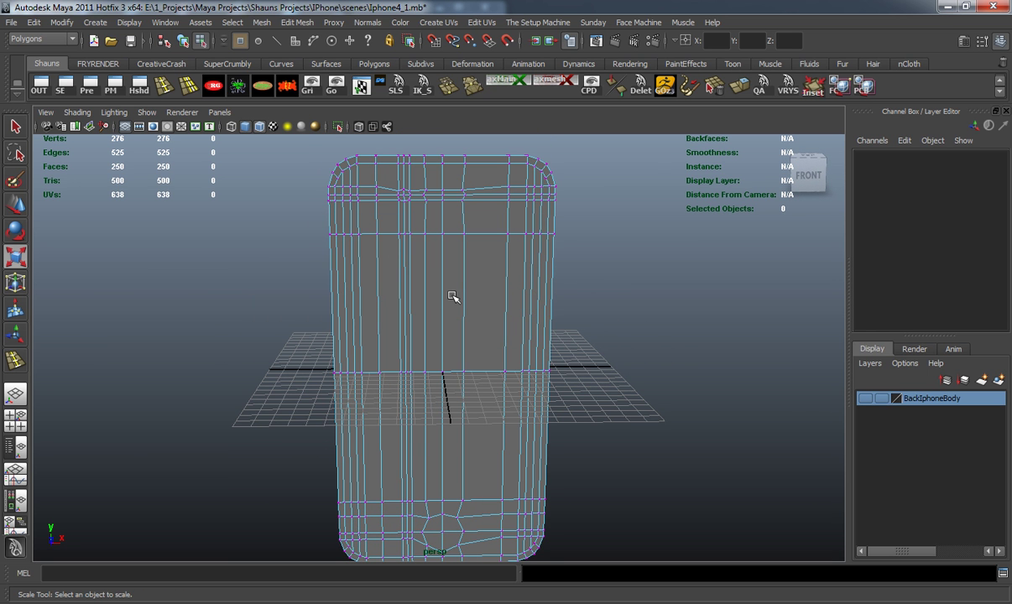
left_click_drag(421, 326, 484, 343, "alt")
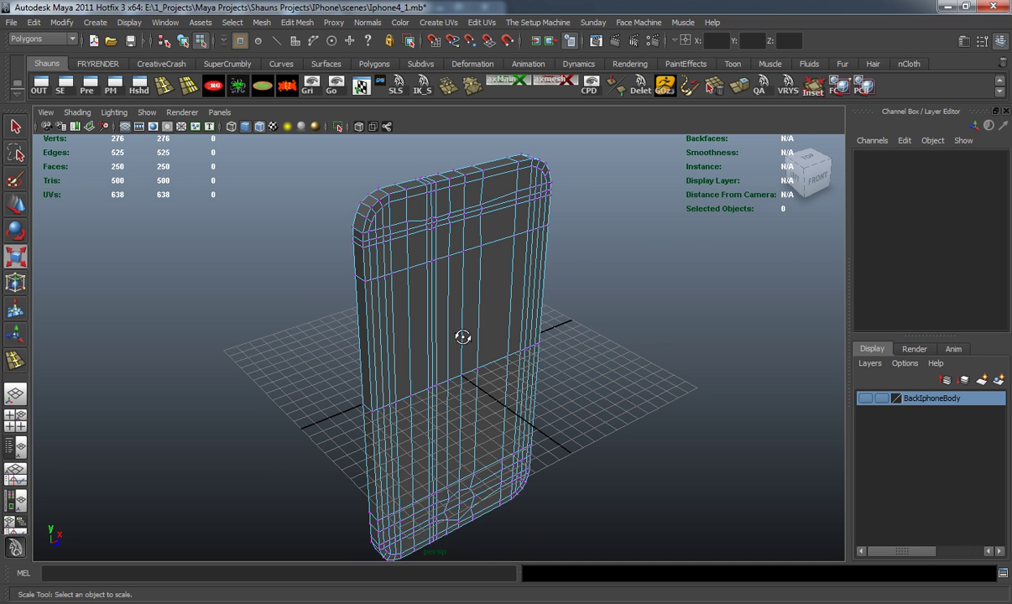
left_click_drag(476, 345, 479, 259, "alt")
left_click_drag(436, 216, 433, 302, "alt")
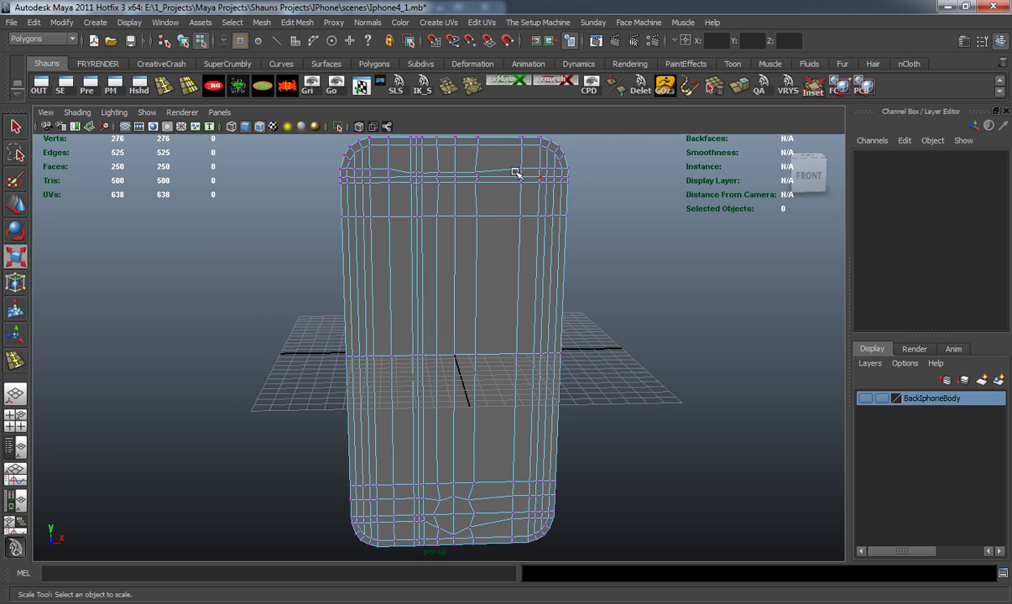
mouse_move(429, 283)
left_mouse_down("alt")
mouse_move(414, 301)
mouse_move(411, 287)
left_mouse_up("alt")
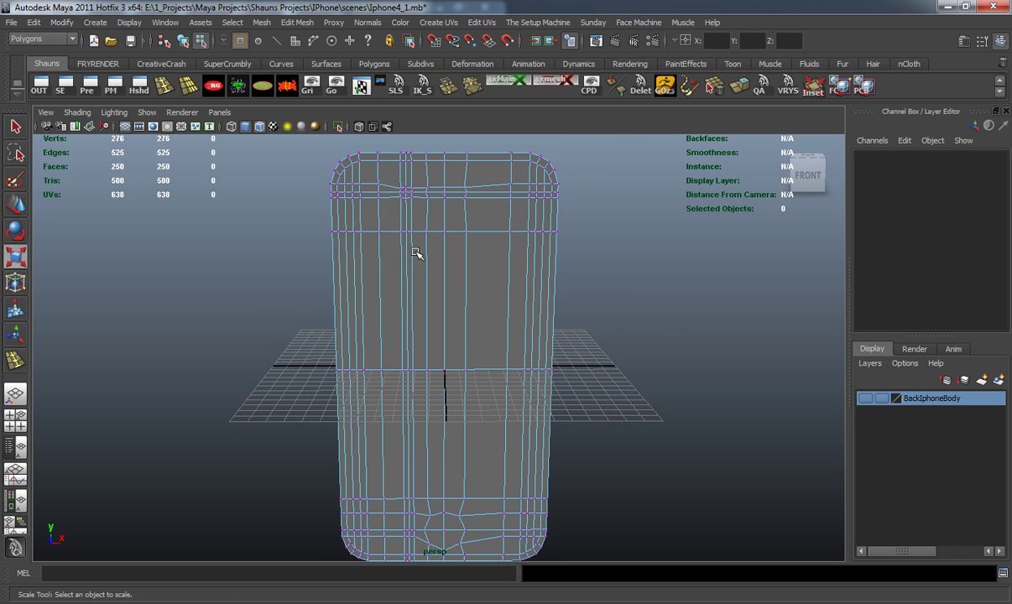
Step: Delete the faces inside the camera, earpiece and home button outlines and show the mesh smoothed
right_click_drag(421, 194, 422, 215)
left_click_drag(419, 215, 421, 218, "alt")
middle_click_drag(421, 217, 421, 315, "alt")
scroll(422, 315, "up", 6)
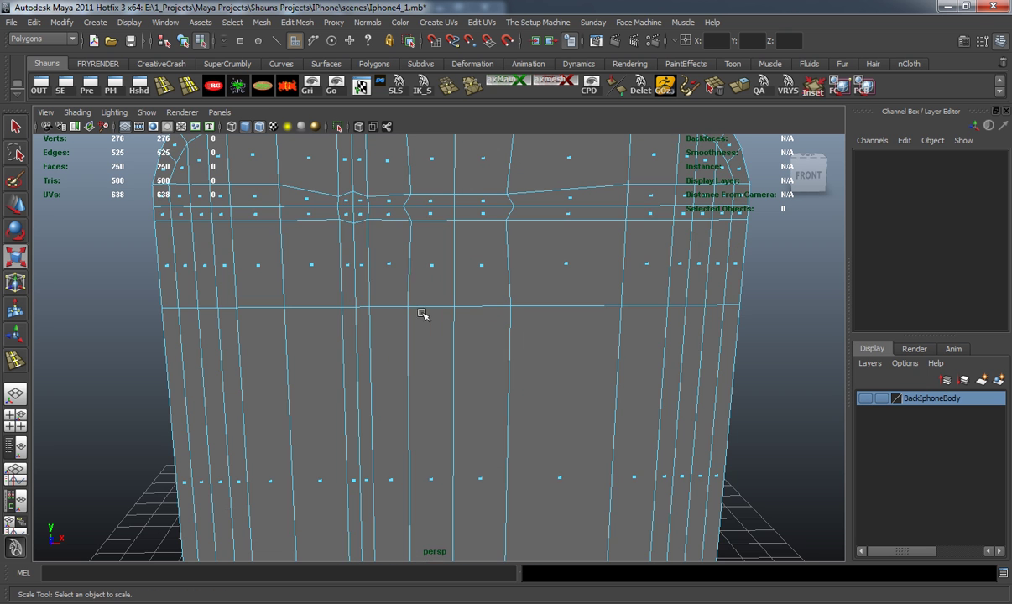
left_click(357, 222)
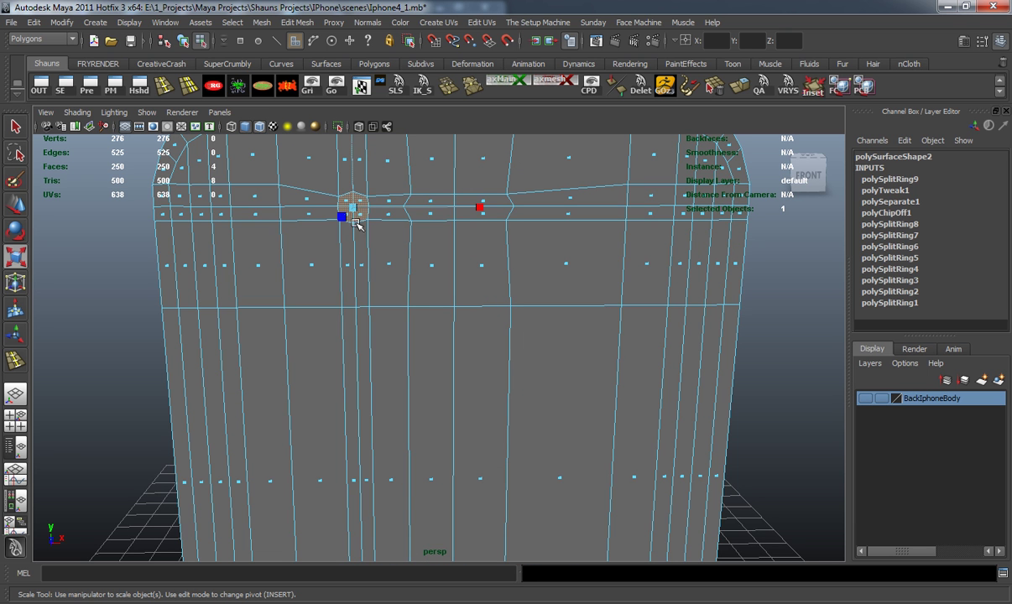
left_click_drag(422, 198, 502, 223, "shift")
scroll(454, 447, "down", 5)
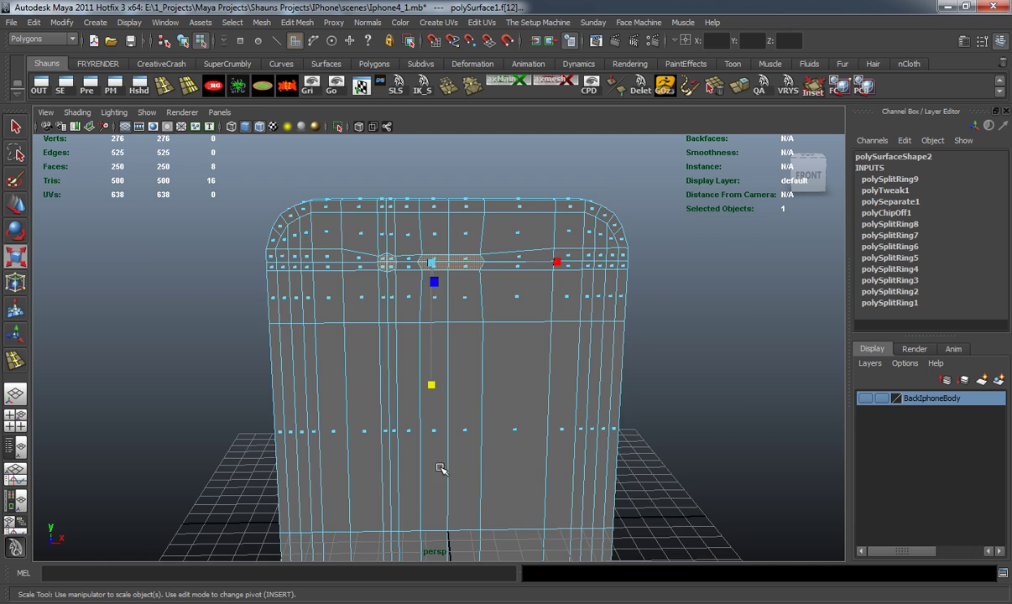
middle_click_drag(454, 447, 467, 219, "alt")
middle_click_drag(445, 398, 432, 259, "alt")
scroll(432, 258, "up", 5)
middle_click_drag(425, 181, 429, 238, "alt")
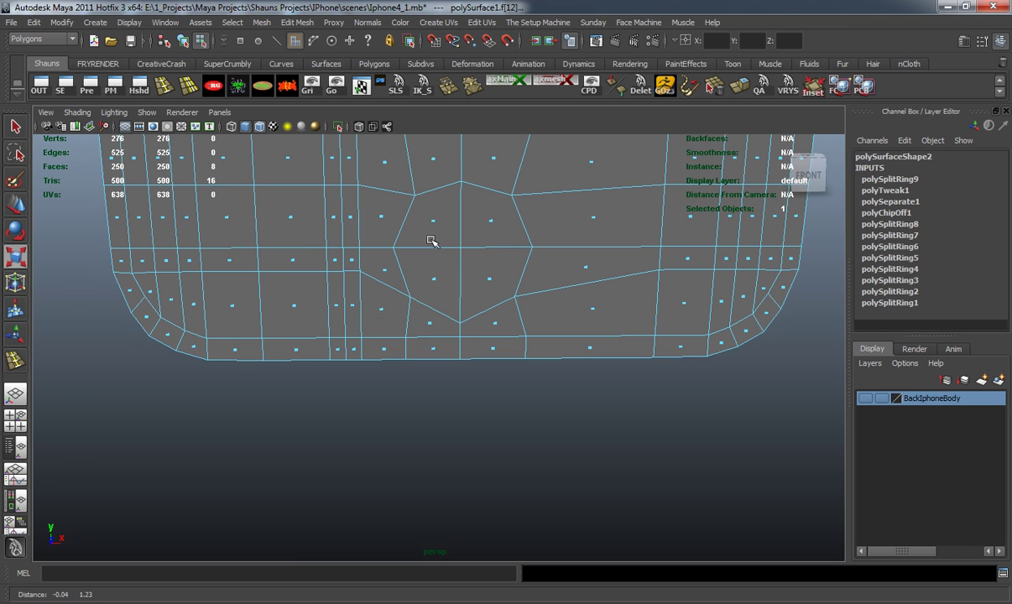
left_click_drag(509, 309, 507, 308)
scroll(475, 285, "down", 5)
middle_click_drag(472, 272, 480, 340, "alt")
key("Delete")
key("3")
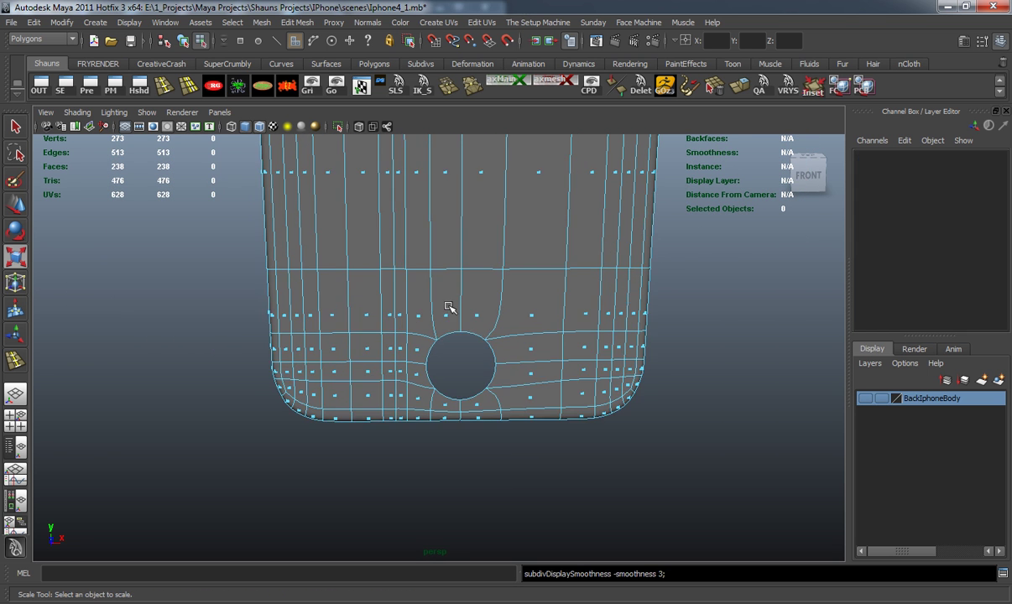
Step: Scale the top and bottom vertices of the camera hole apart vertically while viewing the mesh smoothed
scroll(447, 280, "down", 4)
middle_click_drag(445, 252, 450, 474, "alt")
scroll(414, 343, "down", 4)
middle_click_drag(414, 343, 412, 370, "alt")
scroll(415, 328, "up", 6)
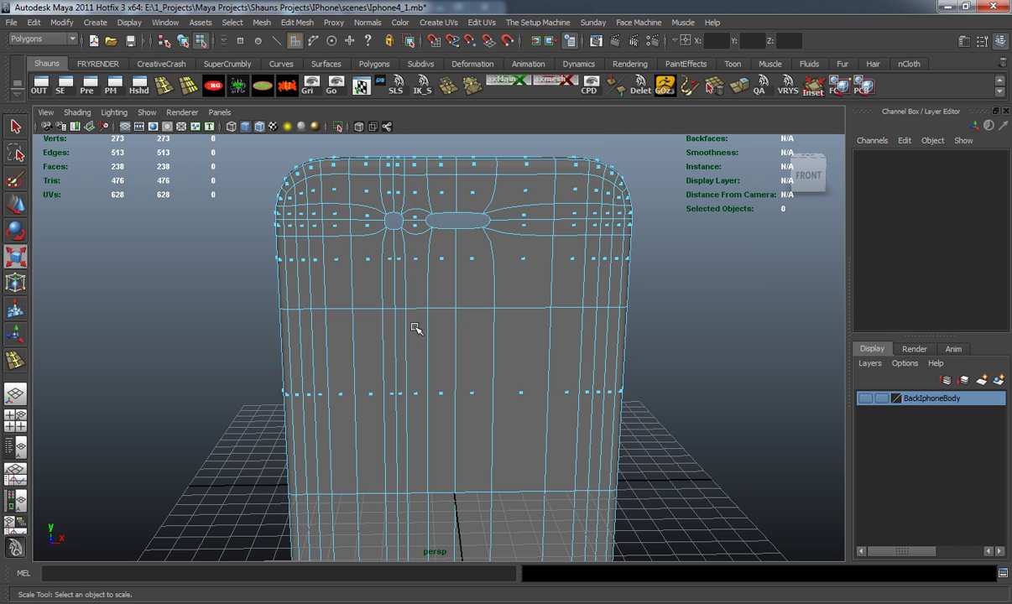
right_click_drag(408, 227, 465, 323, "alt")
key("1")
key("3")
right_click_drag(419, 248, 392, 240)
left_click(410, 256)
left_click(409, 295, "shift")
left_click_drag(409, 156, 410, 126)
Step: Scale the camera hole's eight vertices up uniformly to about 1.116, and adjust the spread of its two side vertices horizontally
left_click_drag(450, 339, 453, 342)
left_click_drag(410, 278, 414, 278)
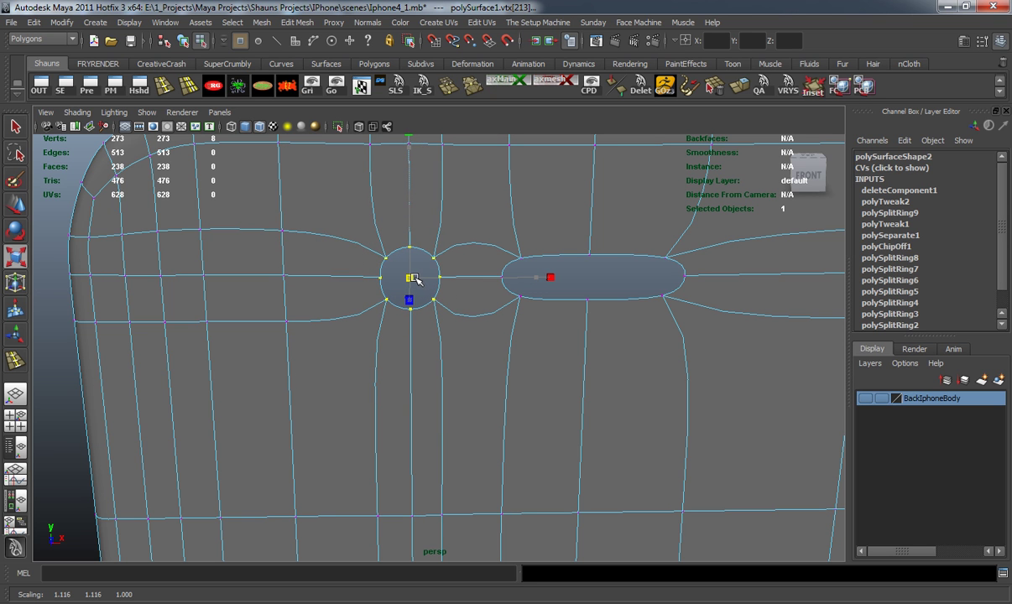
left_click(396, 281)
left_click_drag(366, 266, 469, 287)
left_click_drag(293, 275, 280, 278)
left_click(80, 326)
Step: Lasso-select the front faces around the camera and earpiece, inside the outer border, in the front view
right_click_drag(382, 229, 422, 216)
scroll(459, 368, "down", 10)
middle_click_drag(459, 368, 442, 218, "alt")
left_click_drag(403, 307, 396, 253, "alt")
right_click_drag(408, 248, 407, 271)
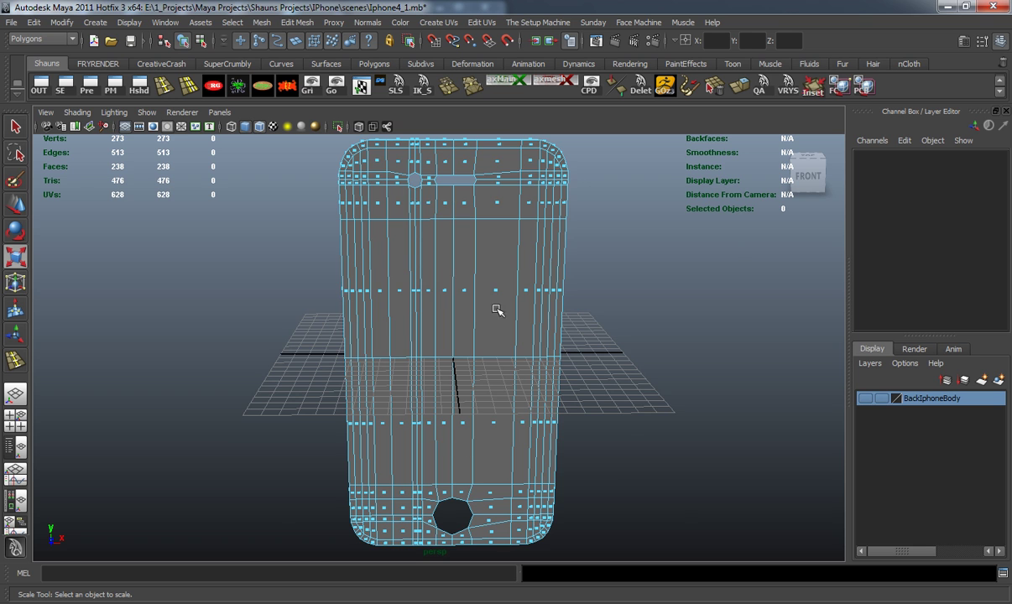
key("space")
key("space")
scroll(406, 354, "up", 3)
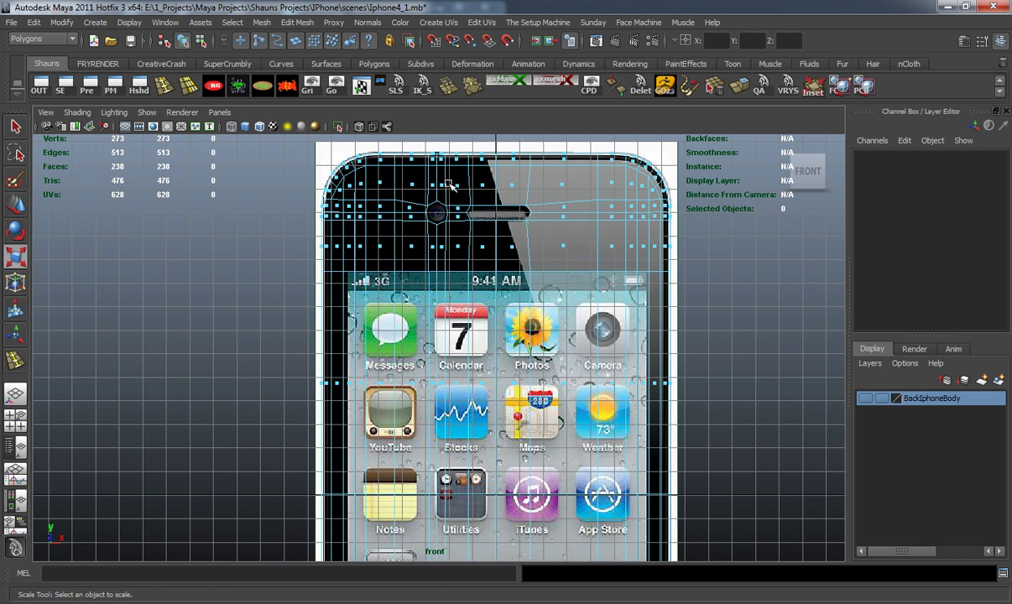
scroll(541, 450, "down", 3)
mouse_move(462, 436)
middle_mouse_down("alt")
mouse_move(469, 291)
mouse_move(485, 376)
middle_mouse_up("alt")
scroll(468, 277, "down", 2)
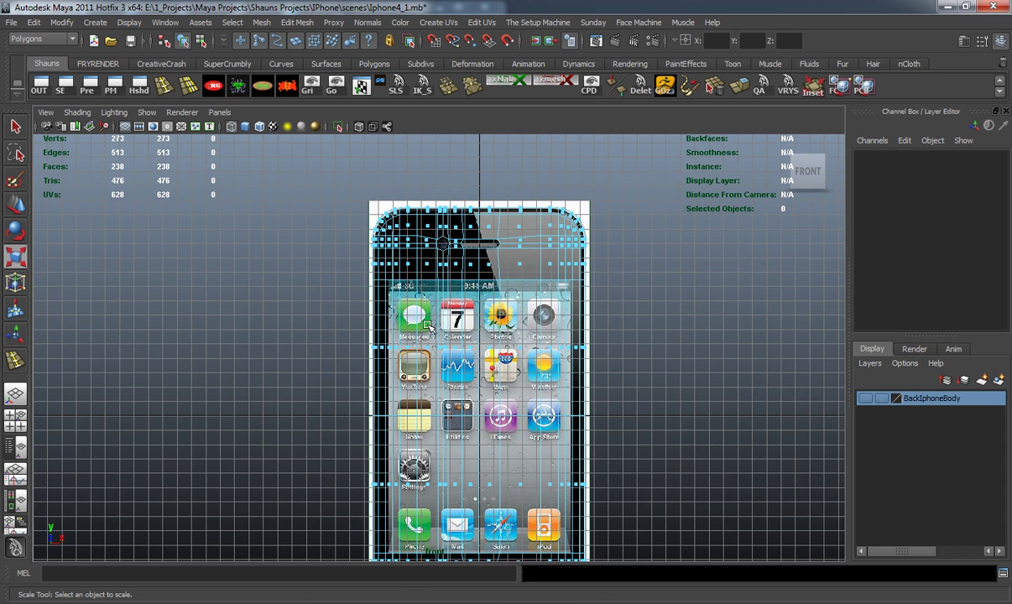
left_click(15, 153)
scroll(395, 252, "up", 4)
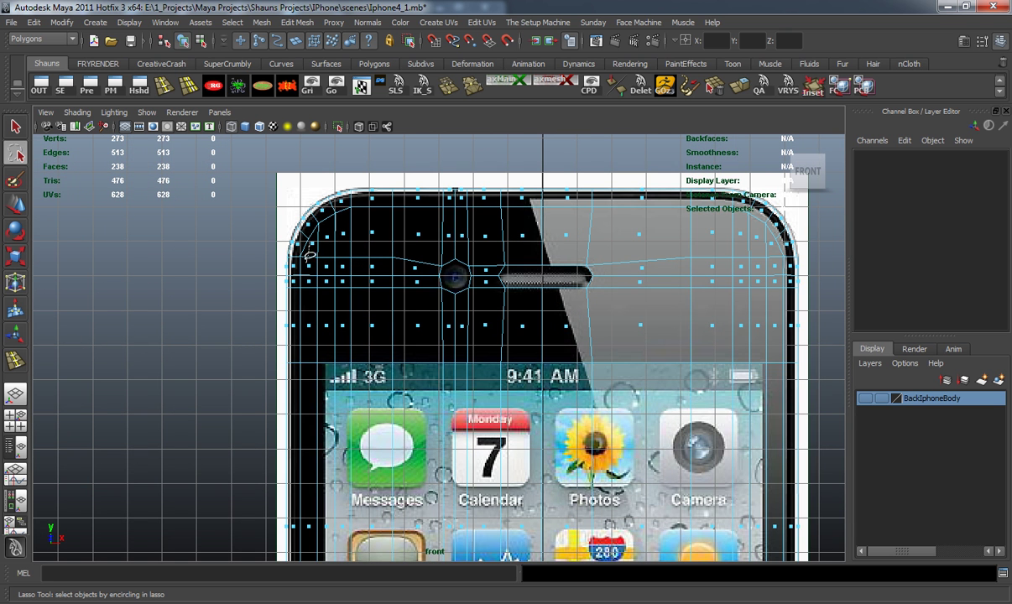
mouse_move(307, 333)
left_mouse_down()
mouse_move(294, 369)
mouse_move(403, 424)
mouse_move(688, 420)
mouse_move(797, 359)
mouse_move(782, 260)
mouse_move(755, 236)
mouse_move(749, 213)
mouse_move(340, 215)
mouse_move(306, 249)
left_mouse_up()
Step: Add the front faces across the screen area and beside the home button to the selection, leaving out the border
middle_click_drag(399, 426, 389, 210, "alt")
key("w")
mouse_move(291, 269)
left_mouse_down()
mouse_move(309, 324)
mouse_move(619, 362)
mouse_move(758, 349)
left_mouse_up()
right_click_drag(650, 469, 603, 490, "alt")
middle_click_drag(606, 495, 518, 262, "alt")
left_click_drag(329, 195, 723, 414, "shift")
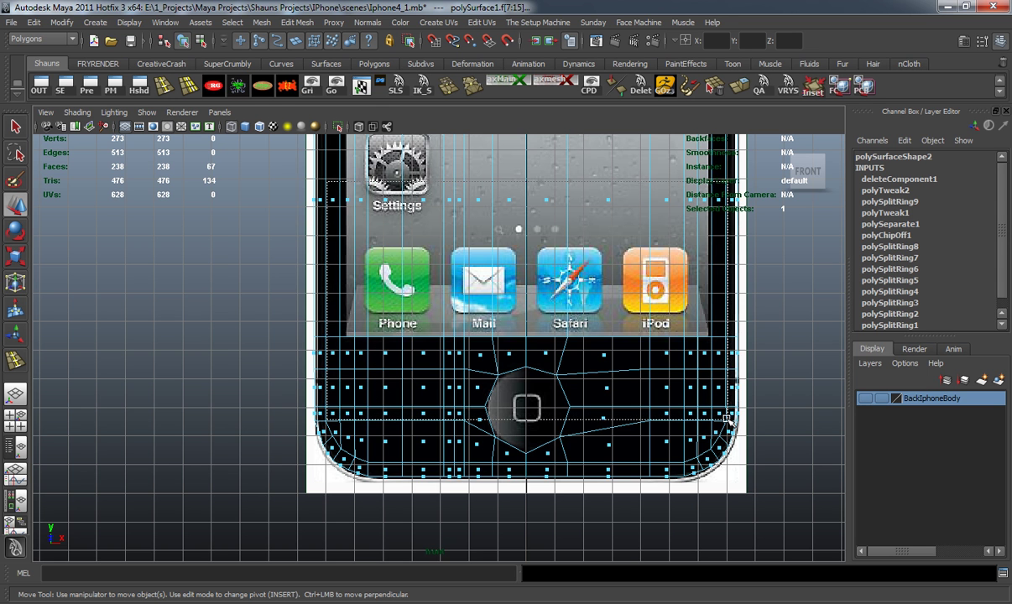
Step: Add the remaining front faces below the home button and near the bottom corners to the selection
scroll(460, 393, "up", 2)
left_click_drag(277, 367, 824, 391, "shift")
middle_click_drag(716, 397, 569, 378, "alt")
left_click_drag(701, 361, 704, 361, "shift")
left_click_drag(374, 371, 466, 390, "shift")
scroll(495, 285, "down", 5)
middle_click_drag(499, 265, 497, 426, "alt")
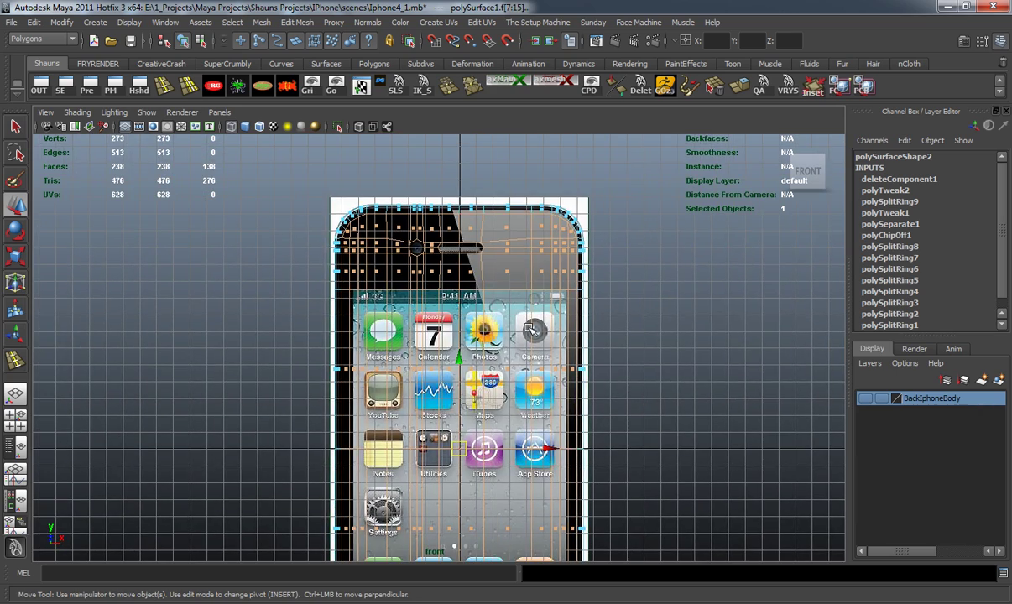
Step: Examine the selected front faces from several angles in the perspective view
key("space")
key("space")
left_click_drag(517, 278, 547, 335, "alt")
middle_click_drag(546, 336, 543, 367, "alt")
scroll(540, 351, "up", 5)
left_click_drag(540, 351, 506, 342, "alt")
middle_click_drag(514, 331, 519, 348, "alt")
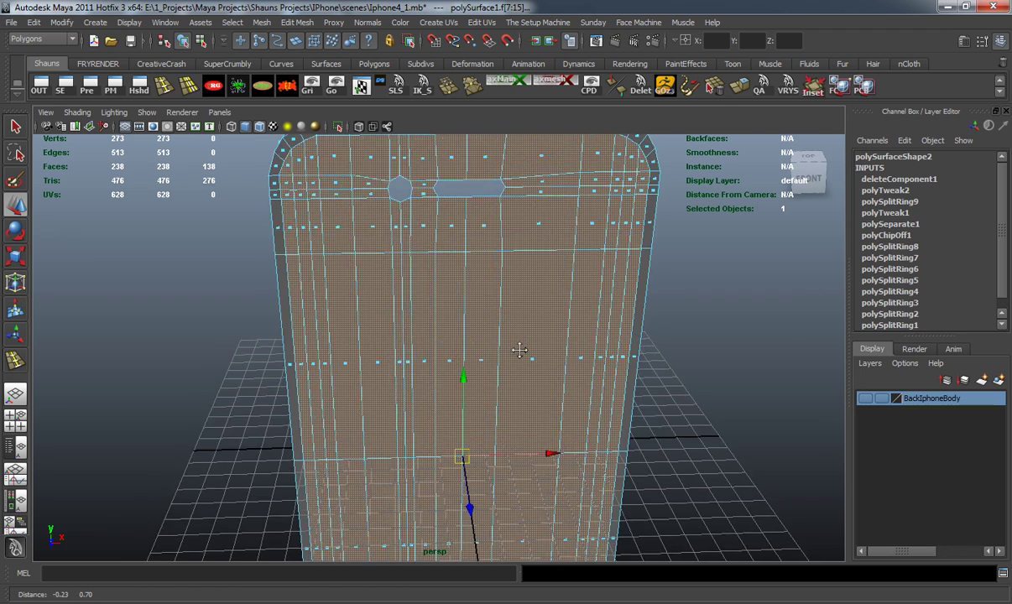
left_click_drag(475, 334, 521, 354, "alt")
scroll(521, 355, "down", 5)
middle_click_drag(520, 403, 502, 319, "alt")
scroll(501, 319, "up", 3)
left_click_drag(501, 326, 496, 353, "alt")
left_click_drag(449, 261, 454, 328, "alt")
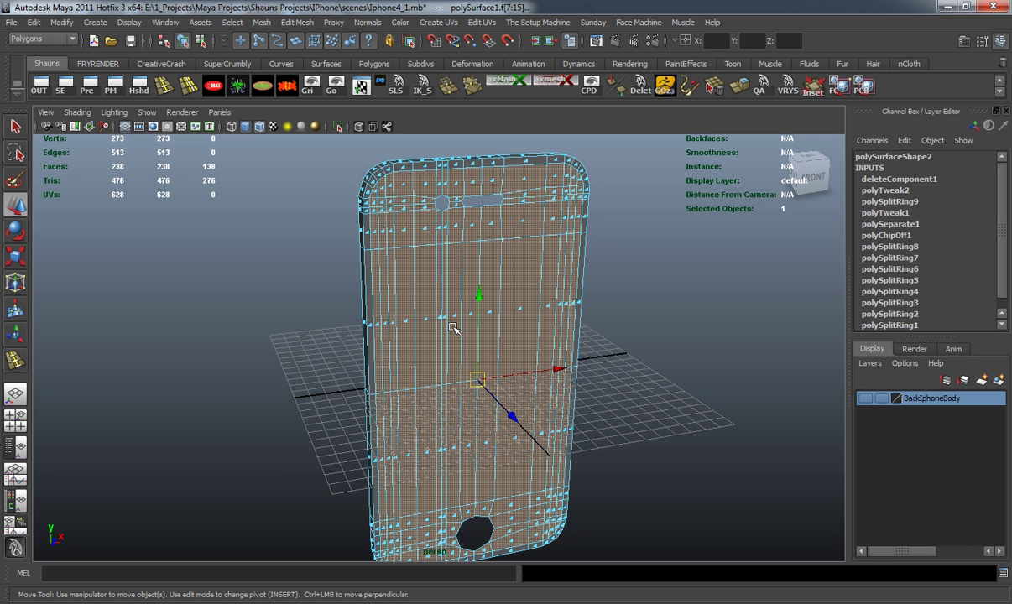
Step: Check the face selection around the home button and along the border, and preview the body smoothed
left_click_drag(422, 358, 391, 422, "alt")
middle_click_drag(391, 422, 381, 264, "alt")
right_click_drag(382, 264, 375, 339, "alt")
left_click_drag(375, 339, 420, 271, "alt")
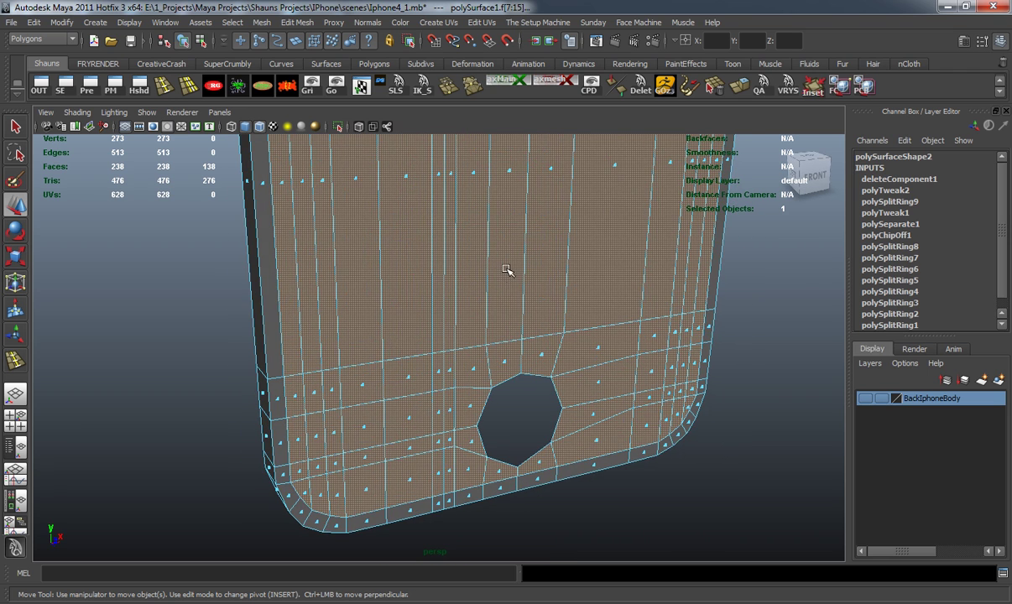
scroll(506, 269, "down", 7)
middle_click_drag(506, 269, 512, 474, "alt")
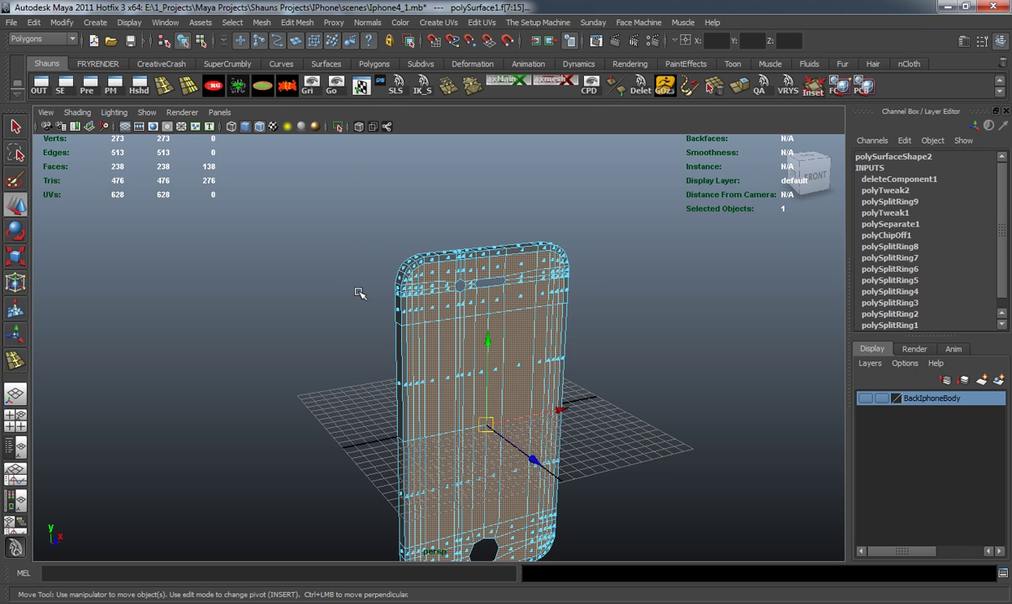
middle_click_drag(391, 380, 381, 340, "alt")
scroll(381, 338, "up", 3)
key("3")
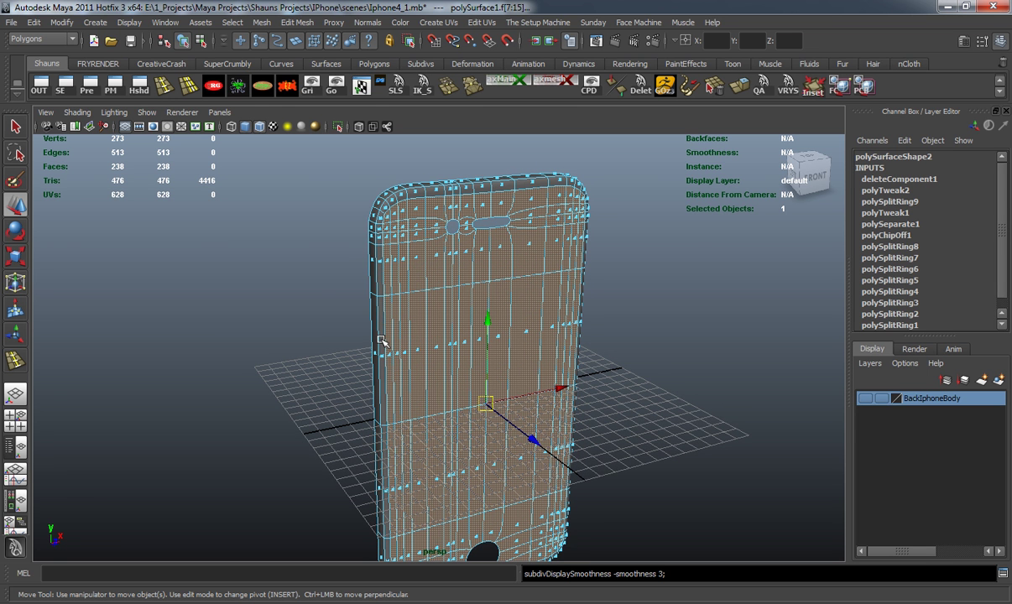
key("1")
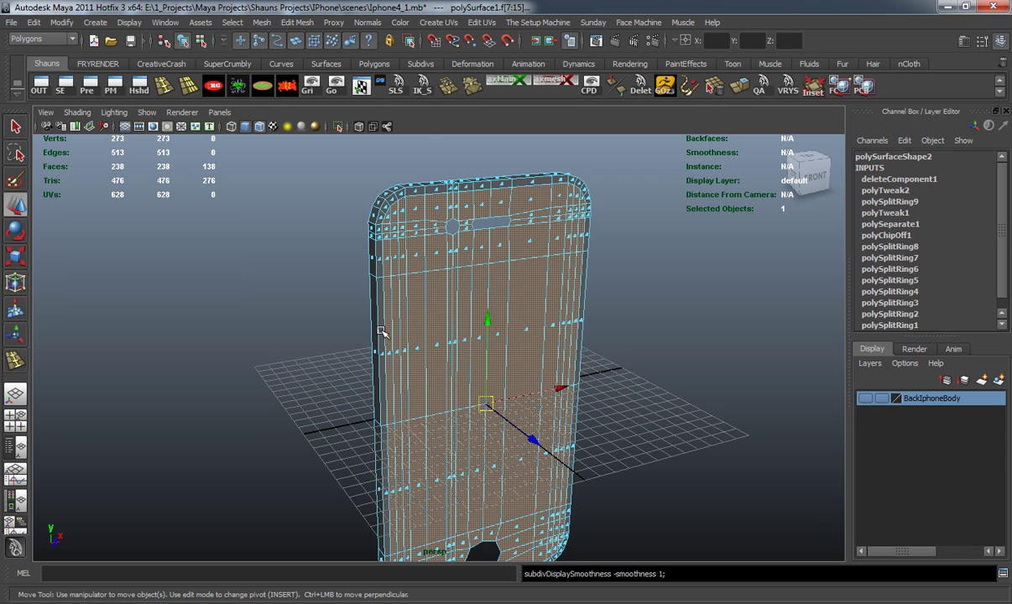
Step: Duplicate the selected front faces as a separate object and keep only the duplicate selected
left_click(297, 23)
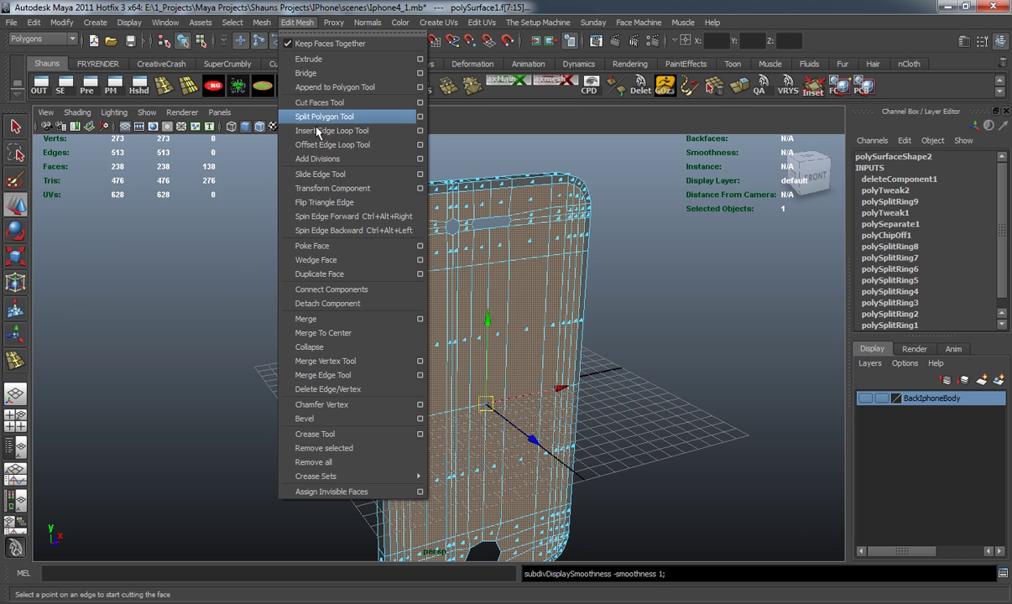
left_click(319, 274)
right_click_drag(423, 219, 458, 204)
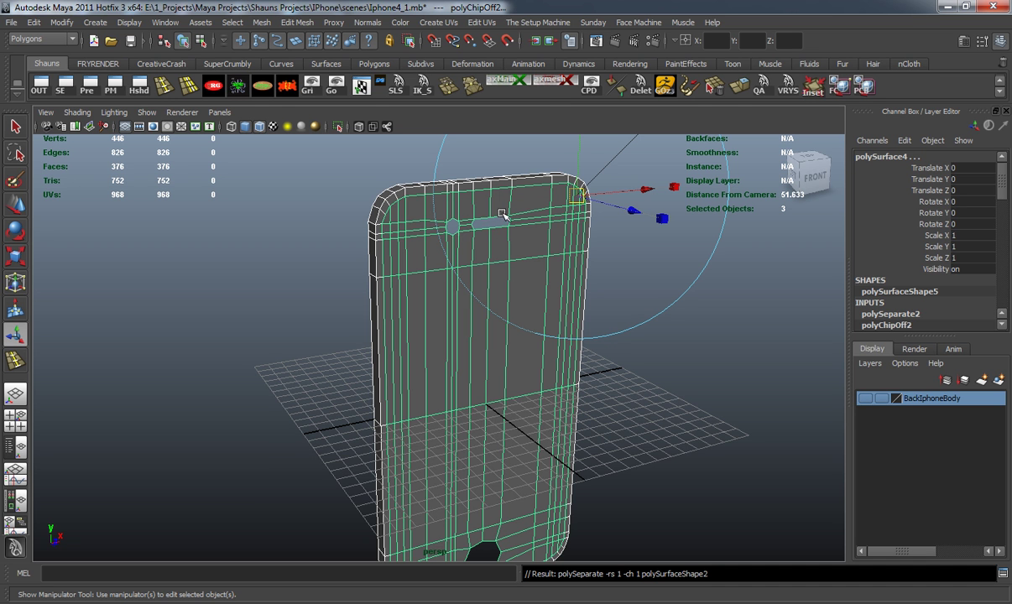
left_click(387, 193, "shift")
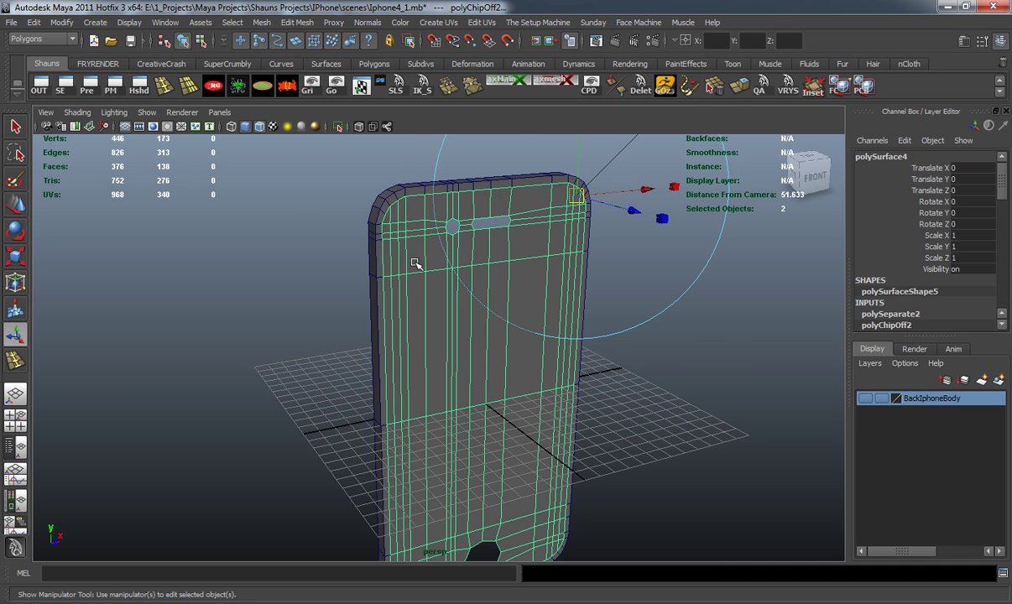
Step: Delete the duplicate panel's history and move it about 21.86 units along X, clear of the phone body
scroll(413, 250, "down", 5)
left_click_drag(413, 249, 382, 289, "alt")
middle_click_drag(382, 289, 382, 265, "alt")
scroll(380, 246, "up", 3)
key("w")
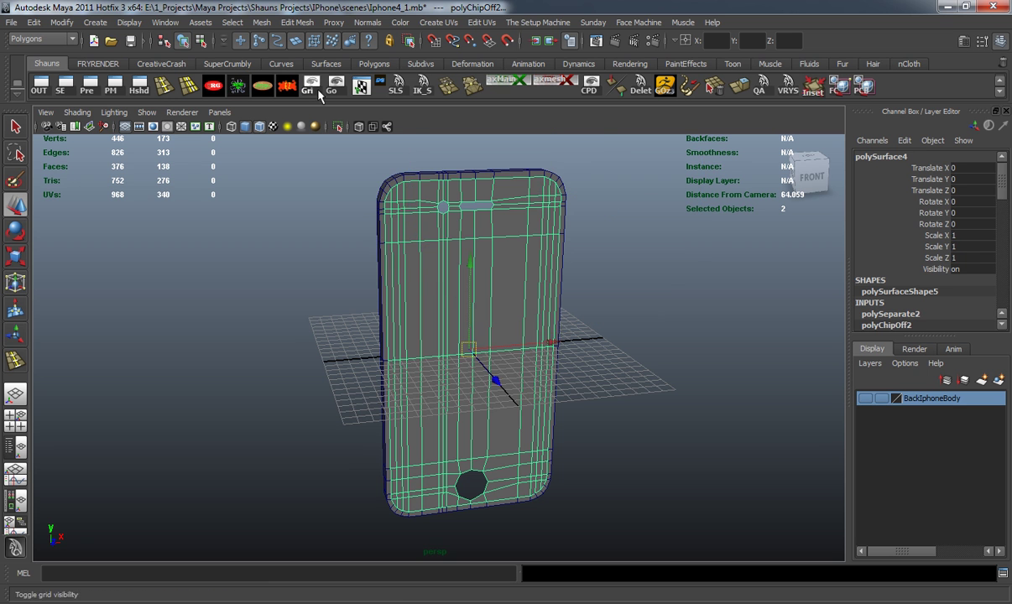
left_click(272, 85)
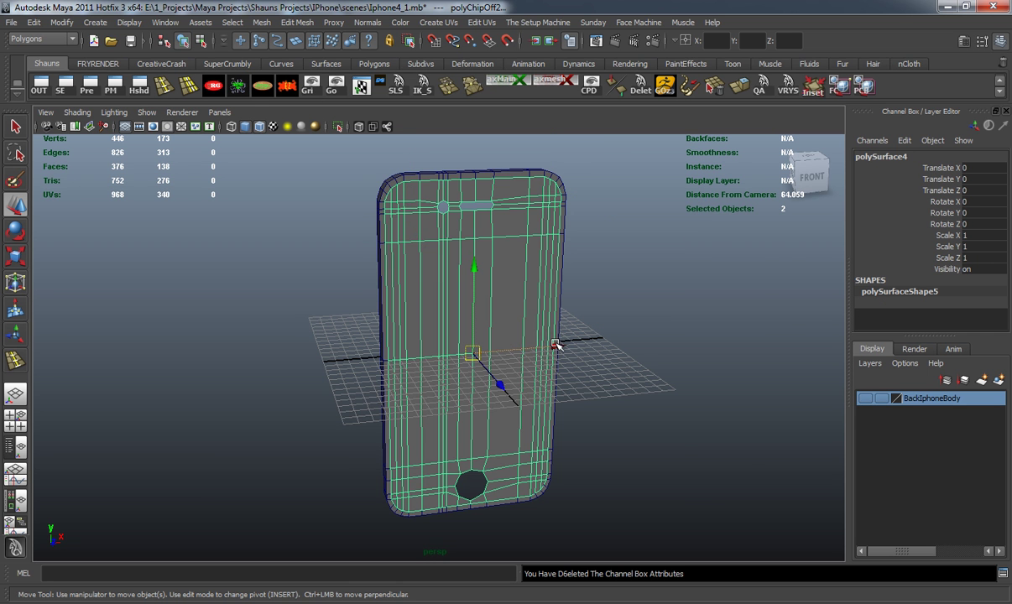
left_click_drag(556, 345, 801, 357)
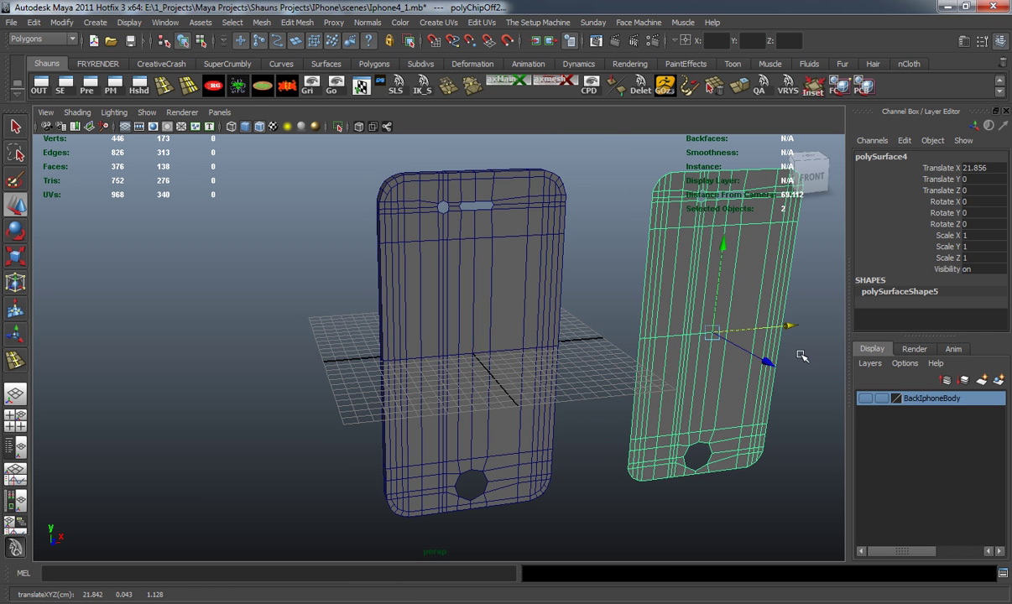
Step: Put the duplicate panel on a new display layer named FacesBacup, hide that layer and clear the selection
left_click(998, 381)
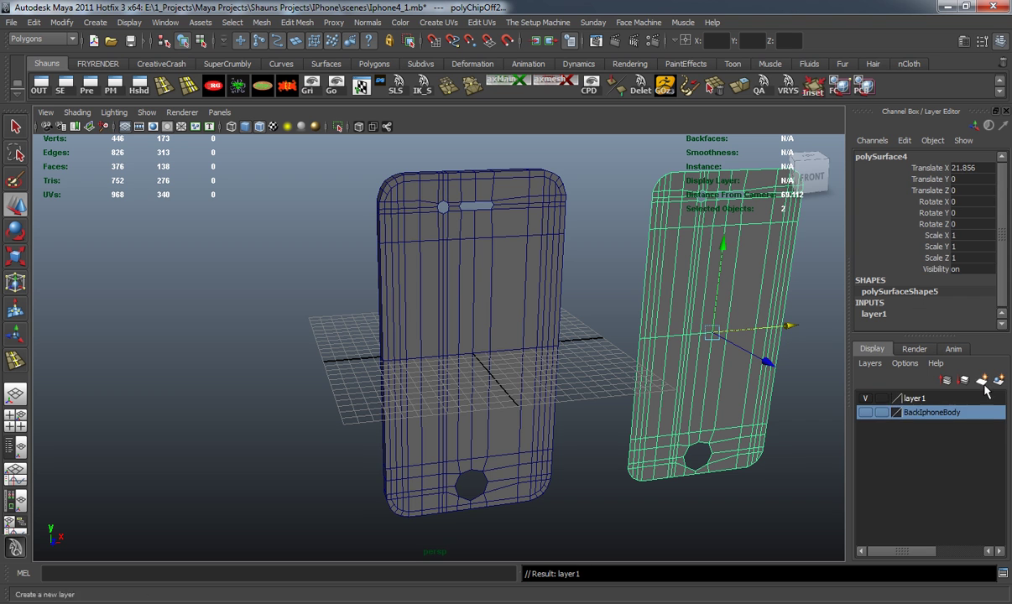
double_click(912, 399)
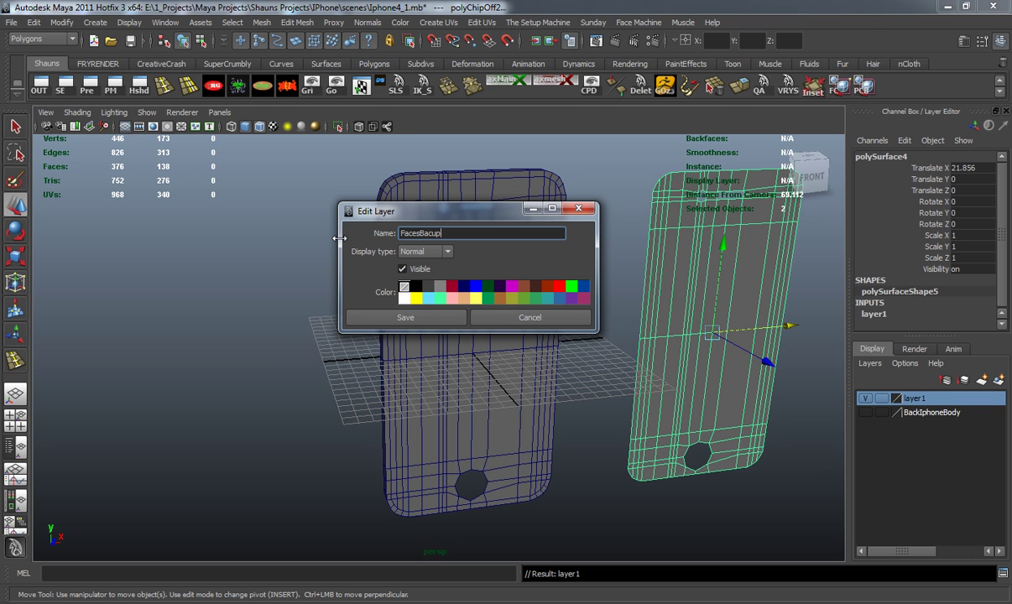
left_click(429, 317)
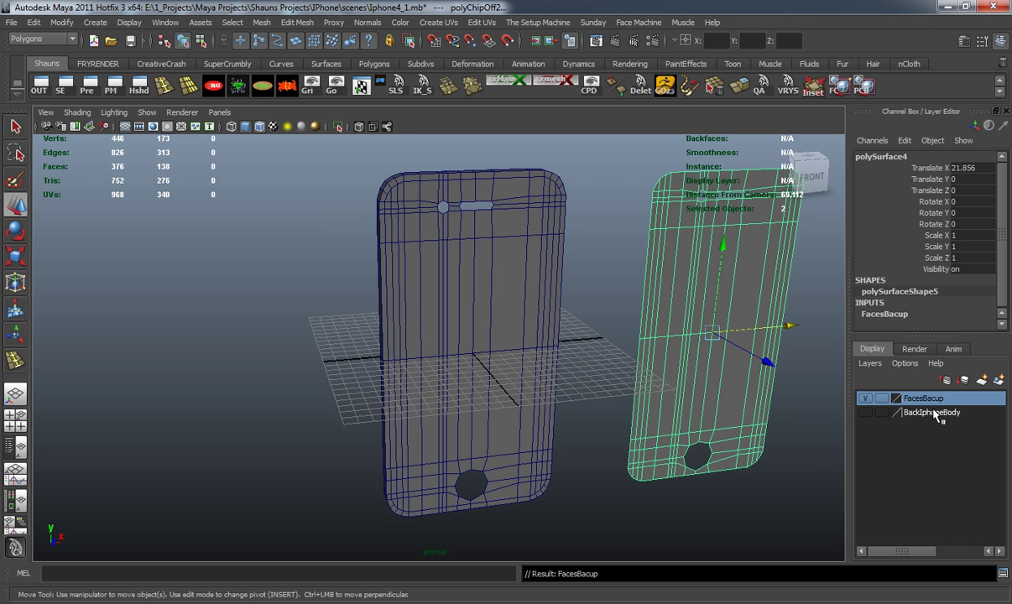
left_click(866, 400)
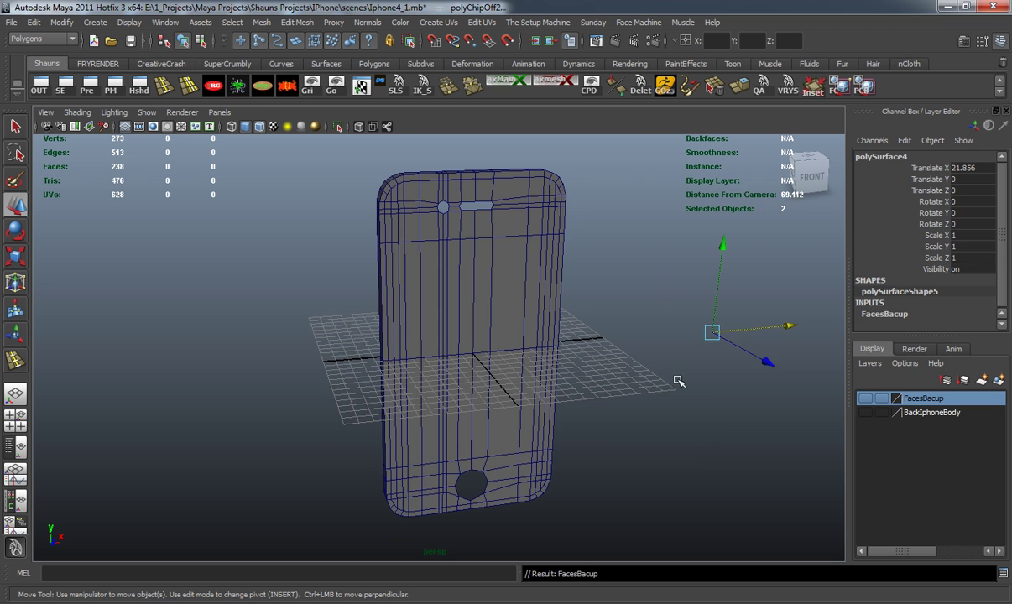
left_click(605, 388)
Step: Select the body's upper front faces around the camera and earpiece openings in the front view, leaving out the border
left_click_drag(574, 368, 463, 356, "alt")
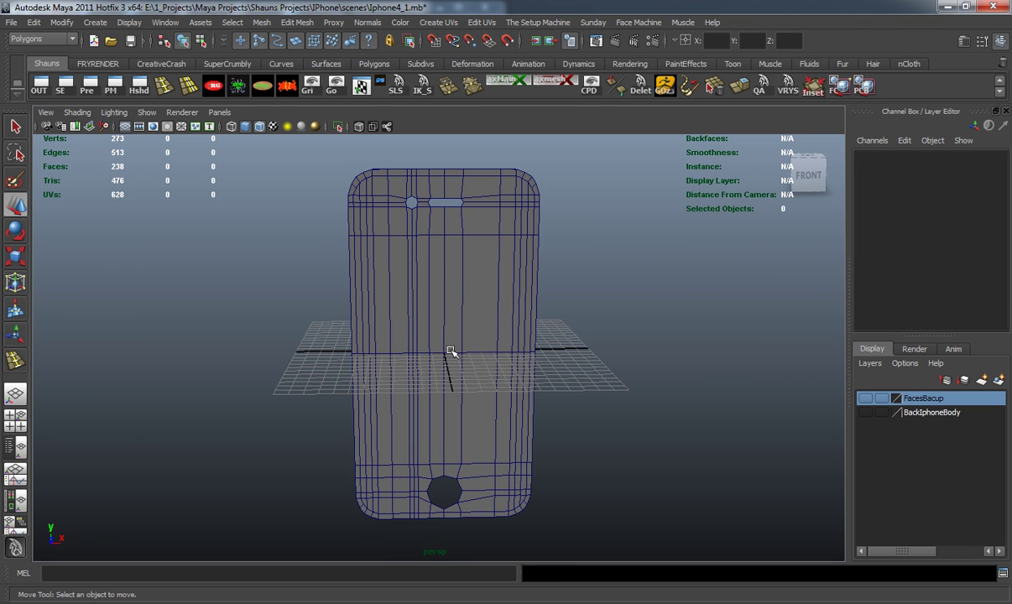
right_click_drag(388, 252, 391, 275)
middle_click_drag(392, 276, 385, 280, "alt")
key("space")
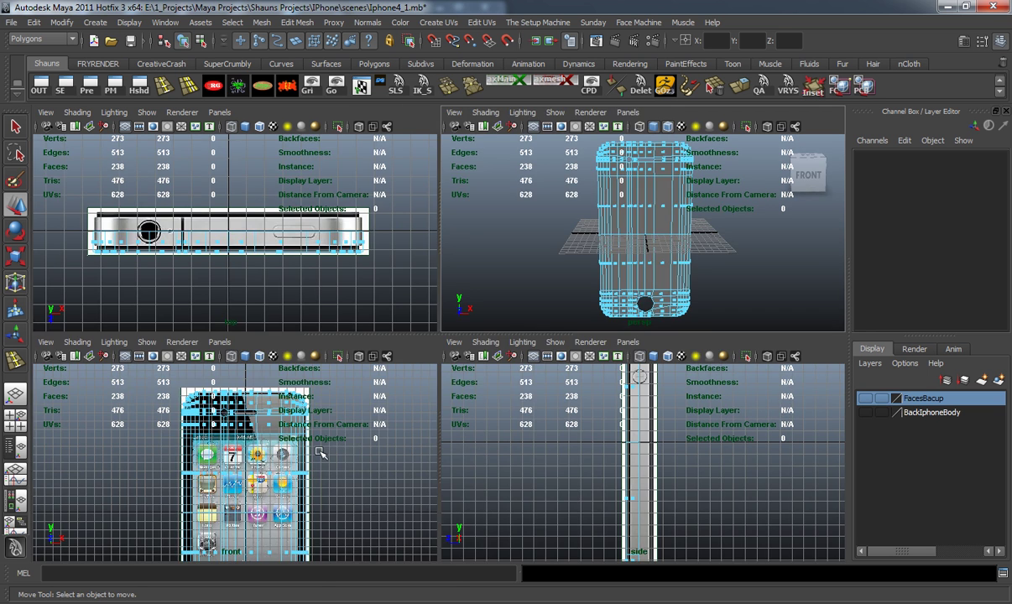
key("space")
scroll(363, 259, "up", 1)
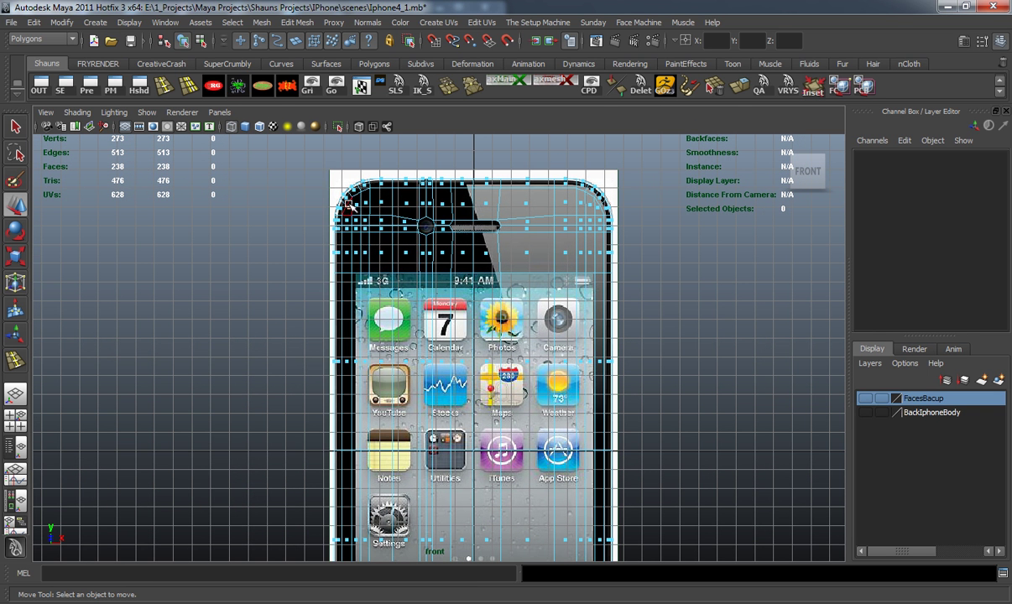
left_click_drag(344, 201, 601, 293)
middle_click_drag(563, 330, 560, 256, "alt")
middle_click_drag(506, 282, 513, 304, "alt")
Step: Add the front faces down to the body's mid-height to the selection and return to the perspective view
left_click_drag(363, 287, 603, 364, "shift")
middle_click_drag(376, 319, 395, 258, "alt")
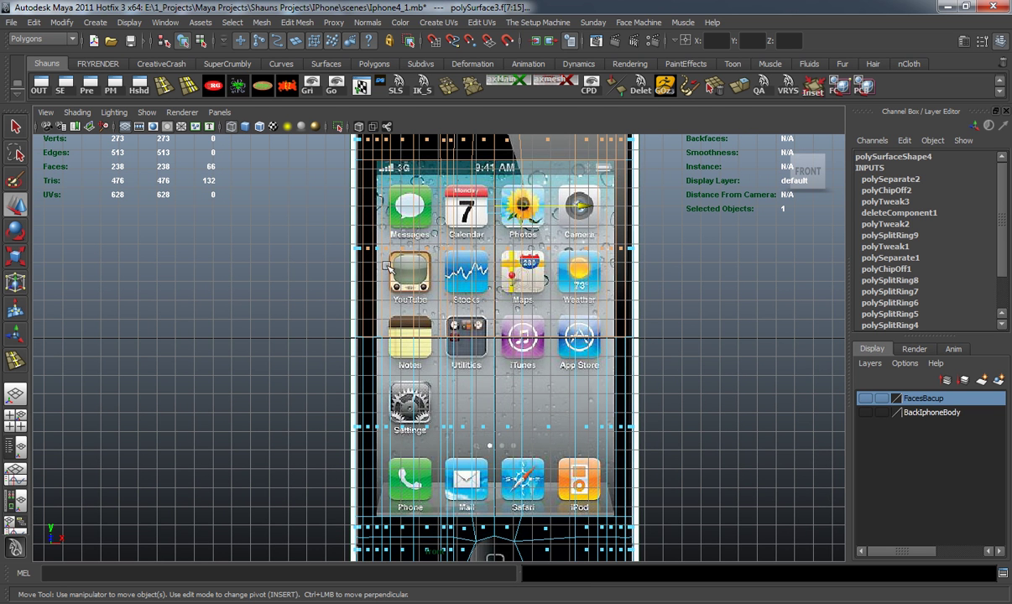
left_click_drag(377, 250, 355, 228, "shift")
scroll(563, 327, "down", 2)
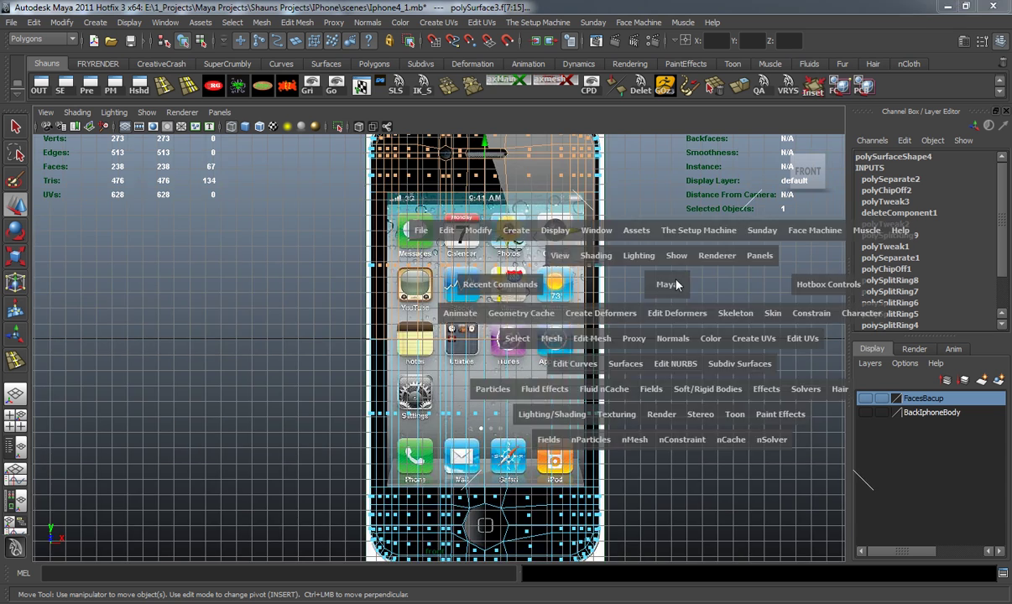
key("space")
key("space")
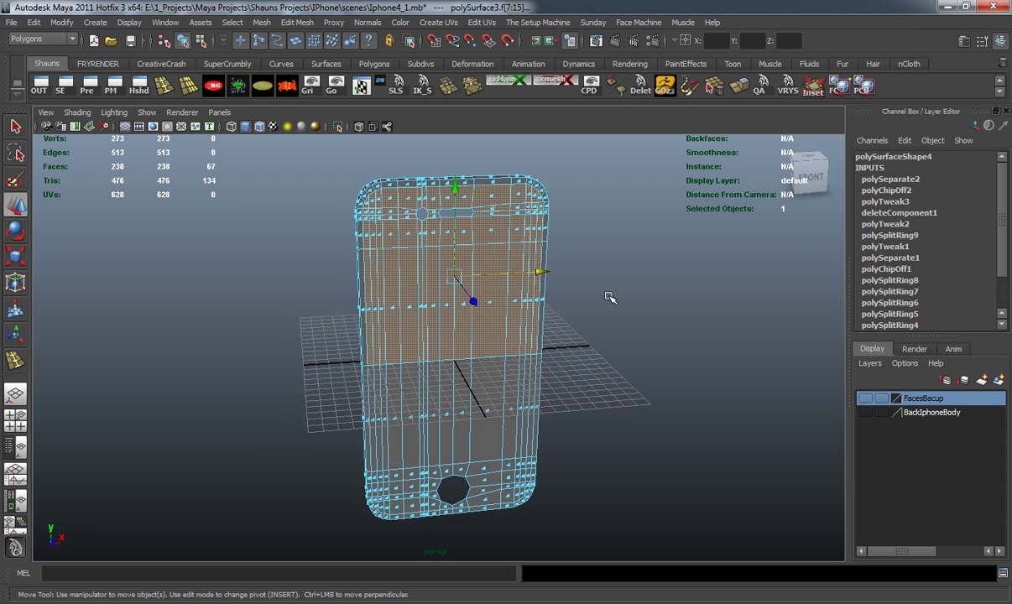
Step: Show the FacesBacup layer to compare the body with the backup panel, and hide the layer again
left_click(865, 398)
key("a")
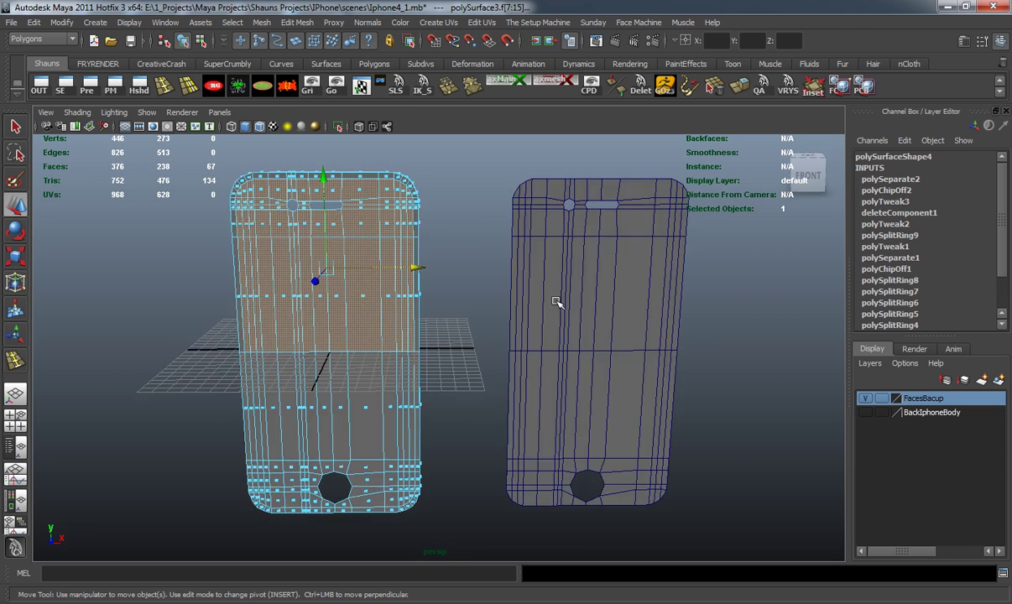
scroll(560, 380, "up", 4)
middle_click_drag(499, 339, 391, 328, "alt")
left_click(866, 397)
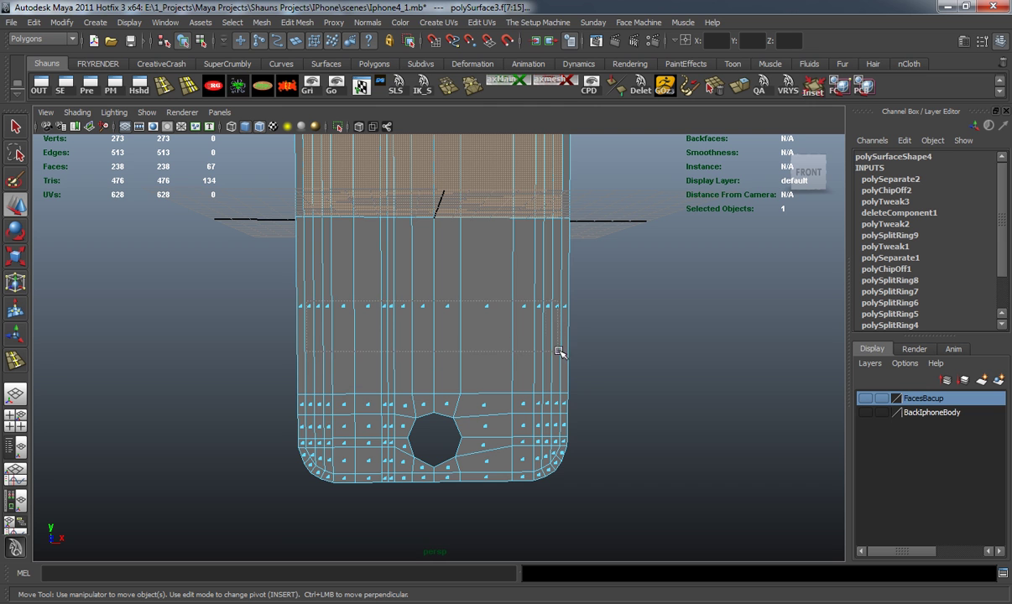
Step: Add the lower front faces, including those around the home button and inside the bottom corners, to the selection
left_click_drag(560, 350, 560, 352, "shift")
middle_click_drag(458, 432, 479, 317, "alt")
scroll(477, 318, "up", 4)
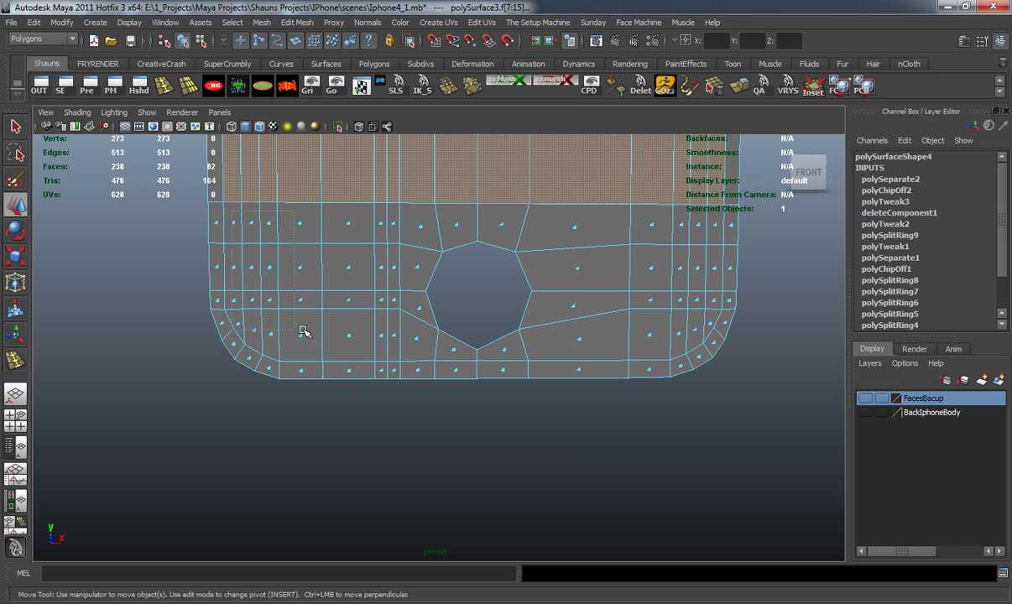
left_click_drag(717, 319, 718, 320, "shift")
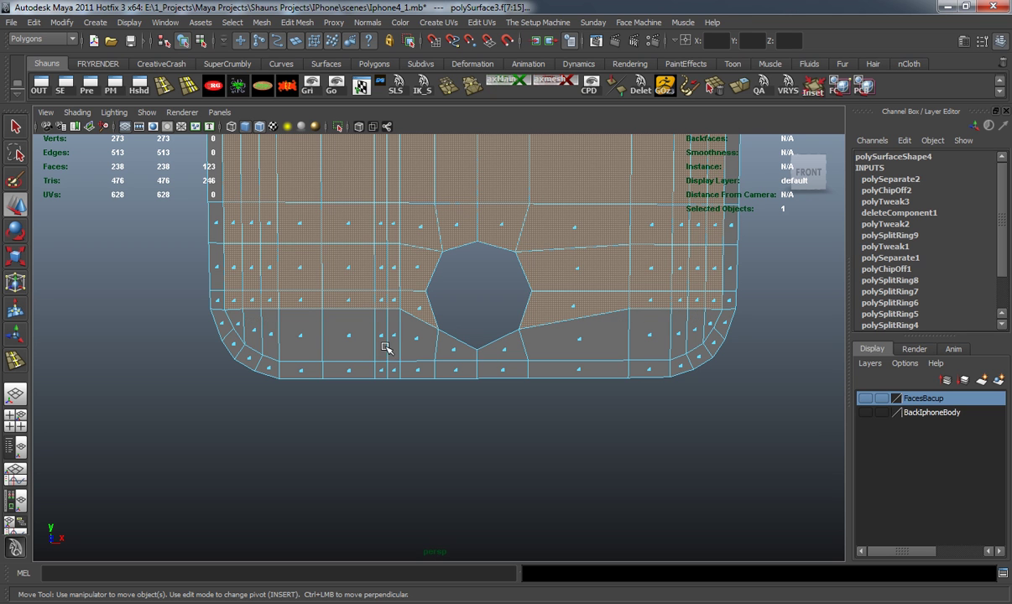
left_click_drag(404, 347, 715, 328, "shift")
right_click_drag(479, 298, 335, 277, "alt")
middle_click_drag(336, 276, 345, 384, "alt")
mouse_move(346, 384)
left_mouse_down("alt")
mouse_move(407, 401)
mouse_move(350, 420)
mouse_move(290, 384)
mouse_move(315, 296)
mouse_move(345, 385)
left_mouse_up("alt")
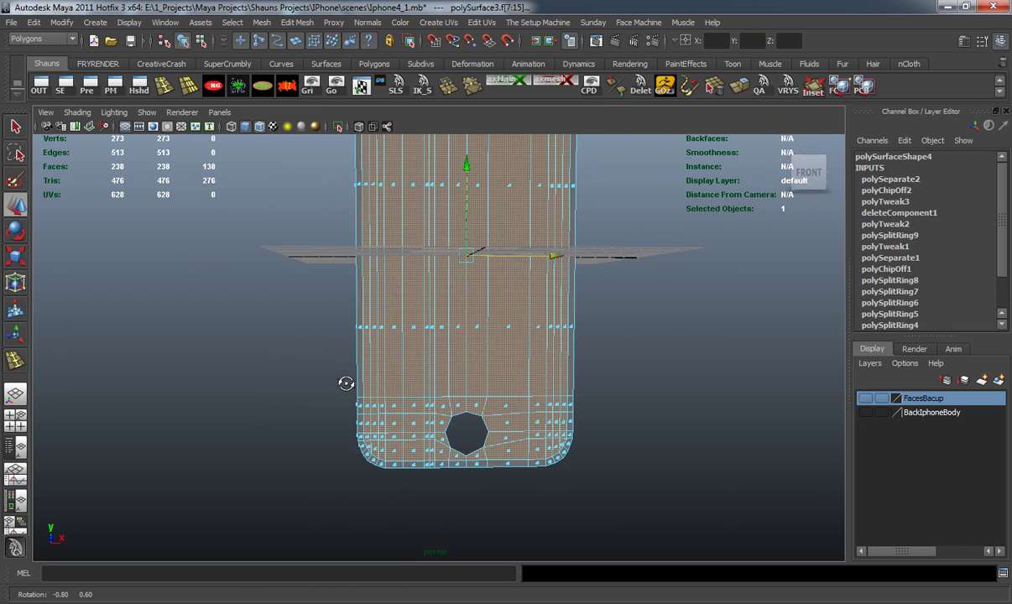
Step: Try to extrude the selected front faces and push them into the body to a Z position of about 0.88
left_click_drag(366, 340, 309, 316, "alt")
scroll(377, 266, "down", 4)
left_click_drag(374, 269, 371, 280, "alt")
left_click(733, 89)
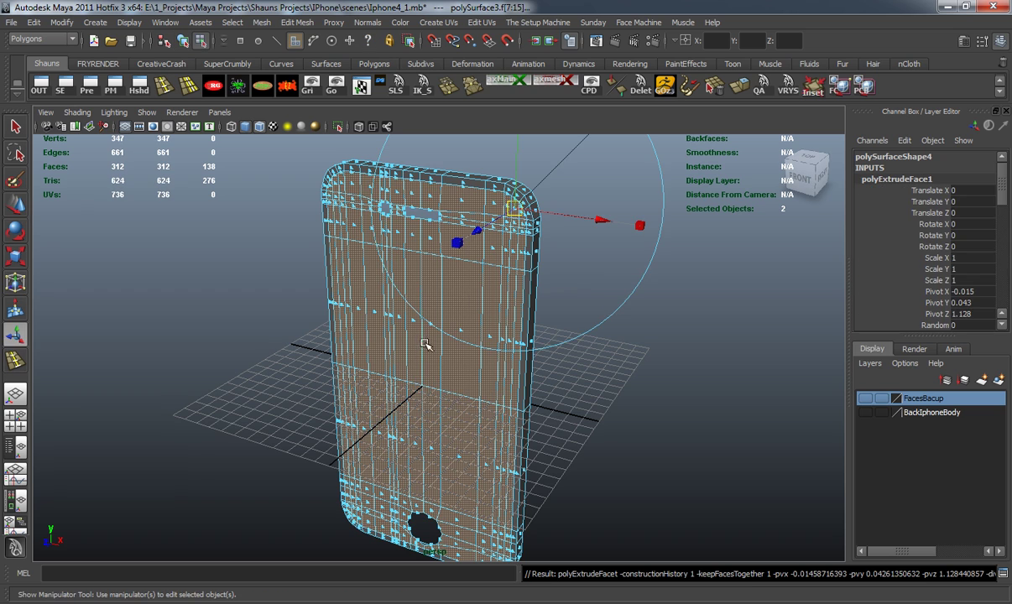
key("w")
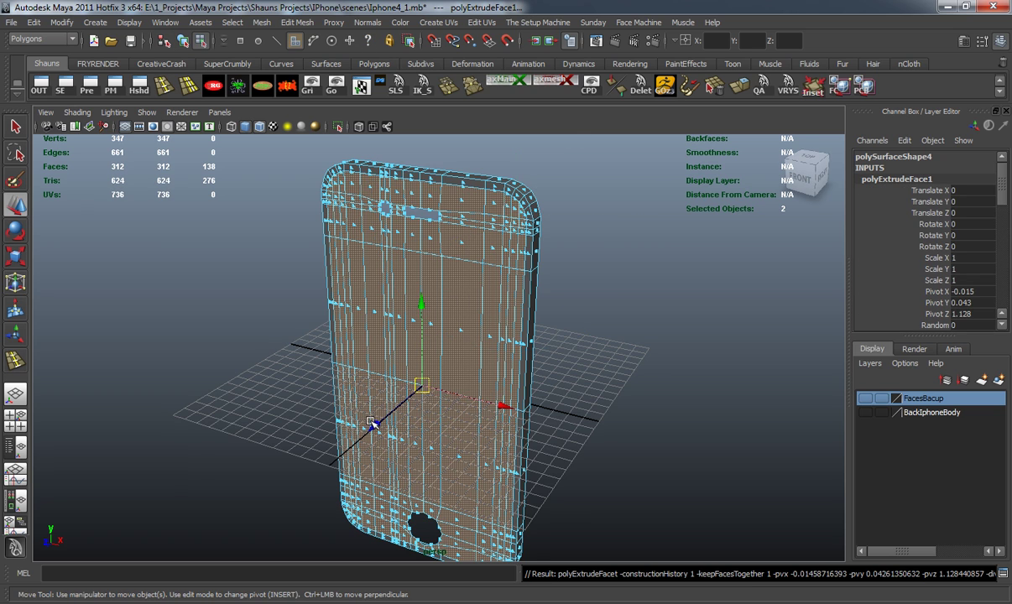
left_click_drag(322, 409, 458, 411, "alt")
middle_click_drag(459, 412, 448, 438, "alt")
scroll(447, 439, "up", 4)
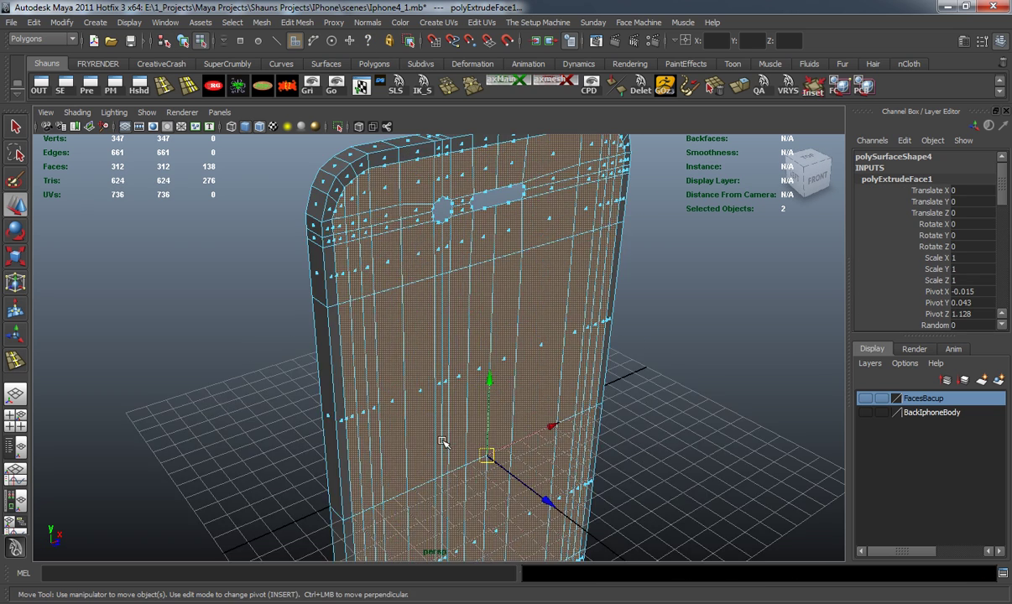
left_click_drag(558, 498, 555, 498)
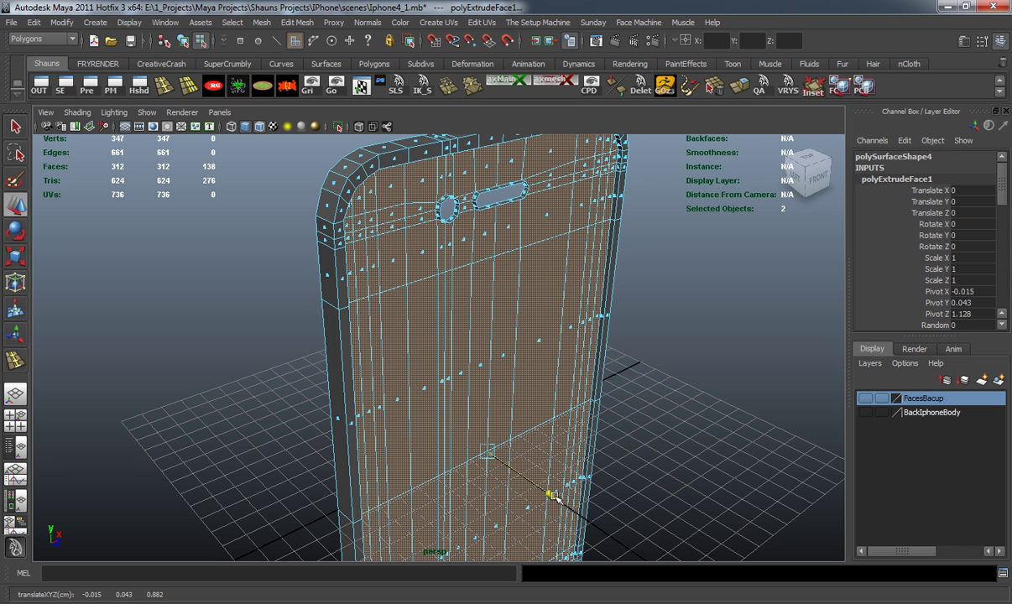
Step: Inspect the extruded camera and earpiece openings, and undo the move and extrusion of the front faces
left_click_drag(581, 418, 625, 410, "alt")
middle_click_drag(589, 327, 568, 448, "alt")
scroll(568, 447, "up", 4)
left_click_drag(568, 449, 519, 442, "alt")
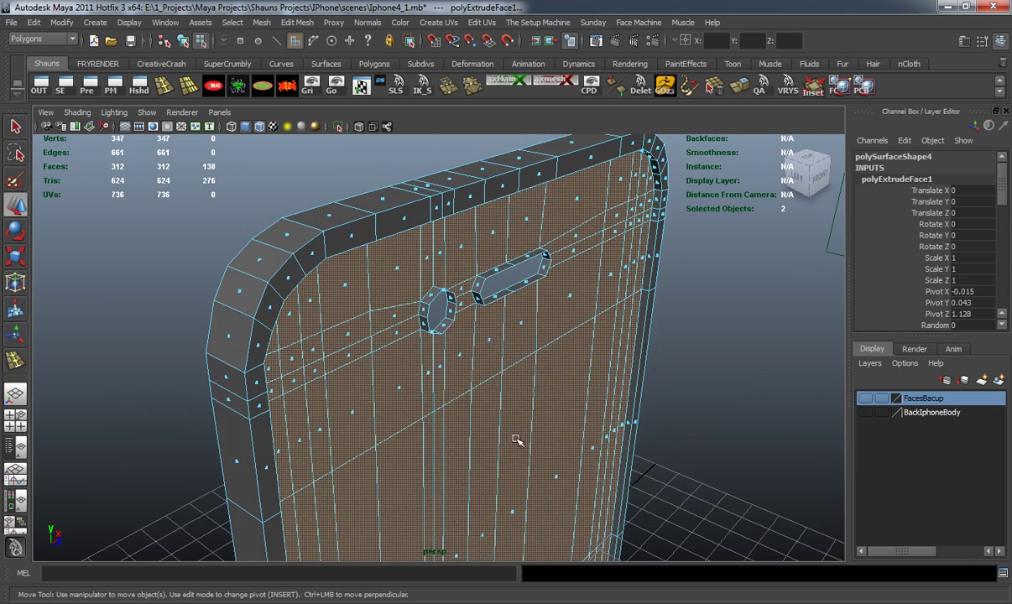
key("ctrl+z")
key("ctrl+z")
Step: Extract the selected front faces into a separate panel and keep only that panel selected in object mode
left_click_drag(480, 410, 428, 382, "alt")
scroll(487, 389, "down", 5)
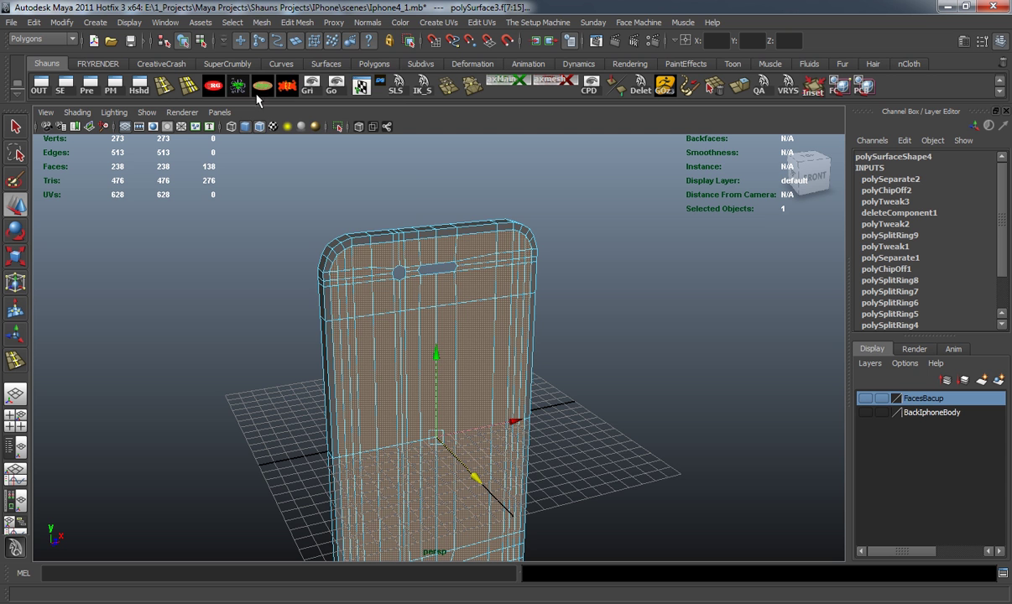
left_click(261, 23)
left_click(373, 70)
left_click_drag(348, 298, 351, 327, "alt")
right_click_drag(352, 273, 407, 255)
left_click(347, 266, "shift")
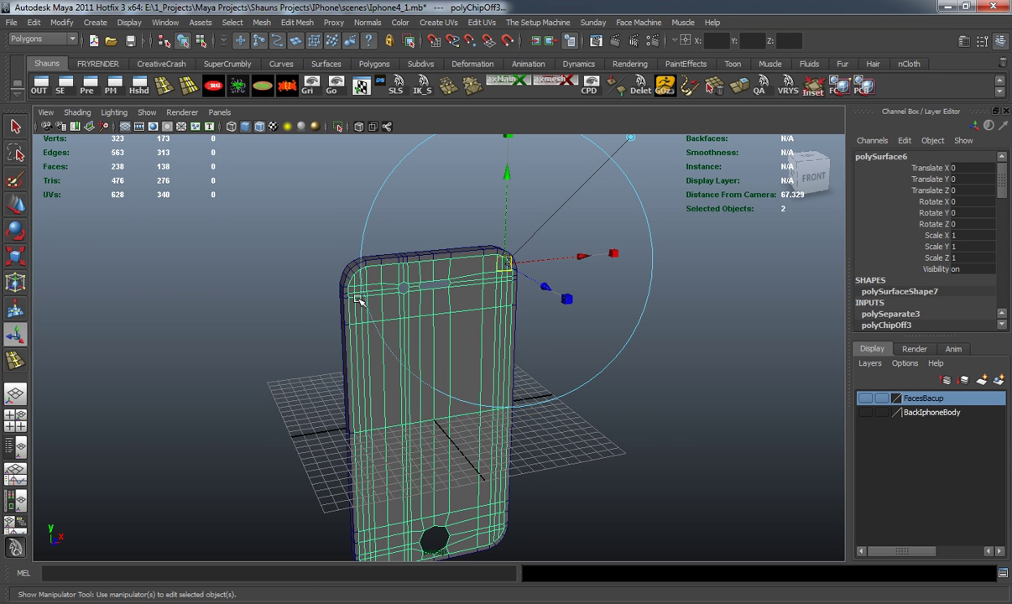
Step: Delete the extracted front panel's history, set its Translate X to -25 and clear the selection
left_click_drag(356, 288, 394, 294, "alt")
key("w")
left_click(288, 86)
left_click_drag(354, 326, 356, 335, "alt")
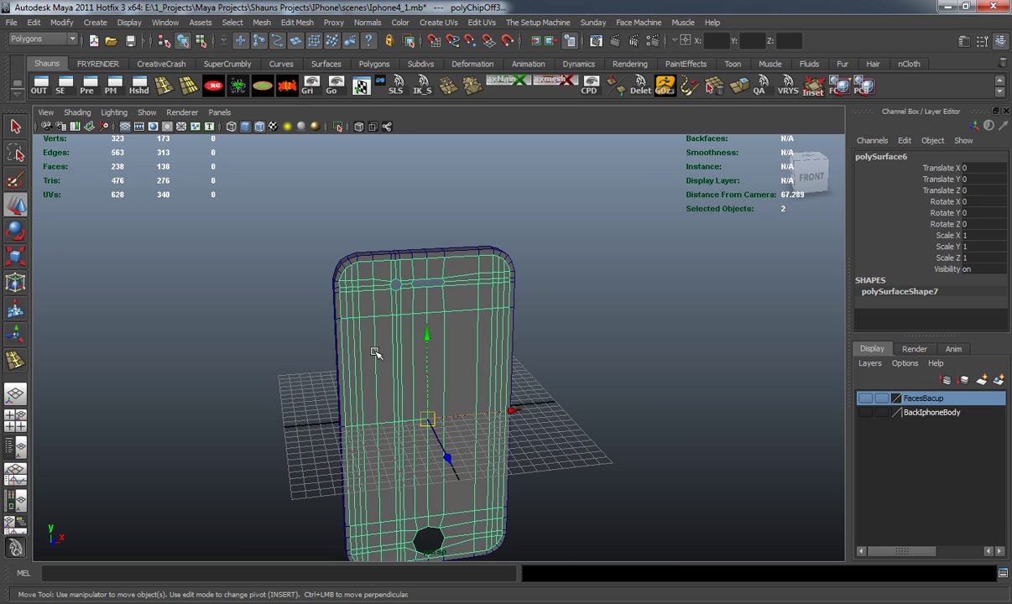
left_click_drag(515, 412, 254, 423)
left_click(996, 167)
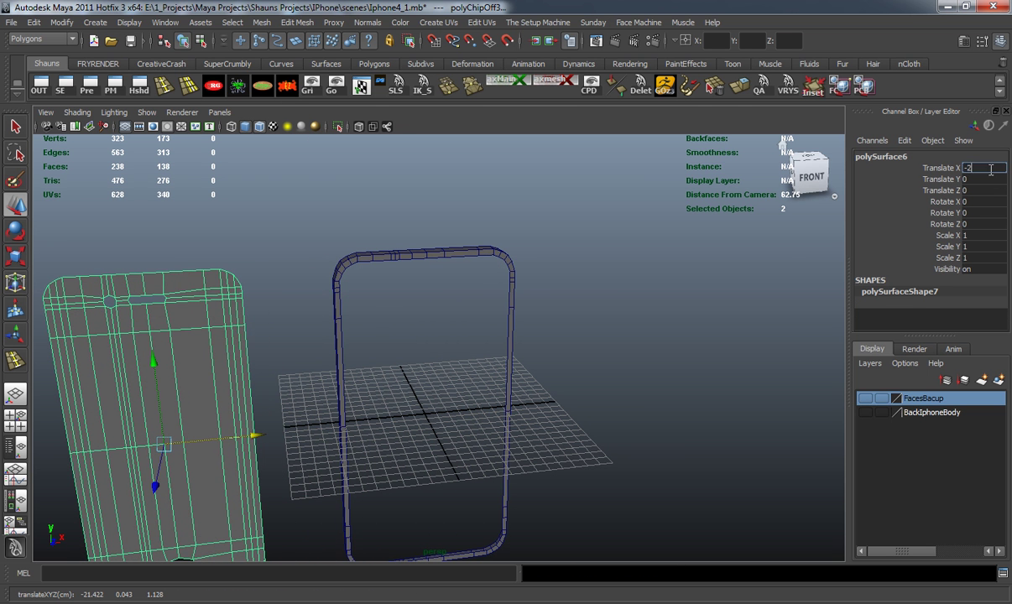
type("-25")
key("Return")
left_click(591, 285)
Step: Select the inner front edge loop of the remaining border frame
scroll(395, 273, "up", 4)
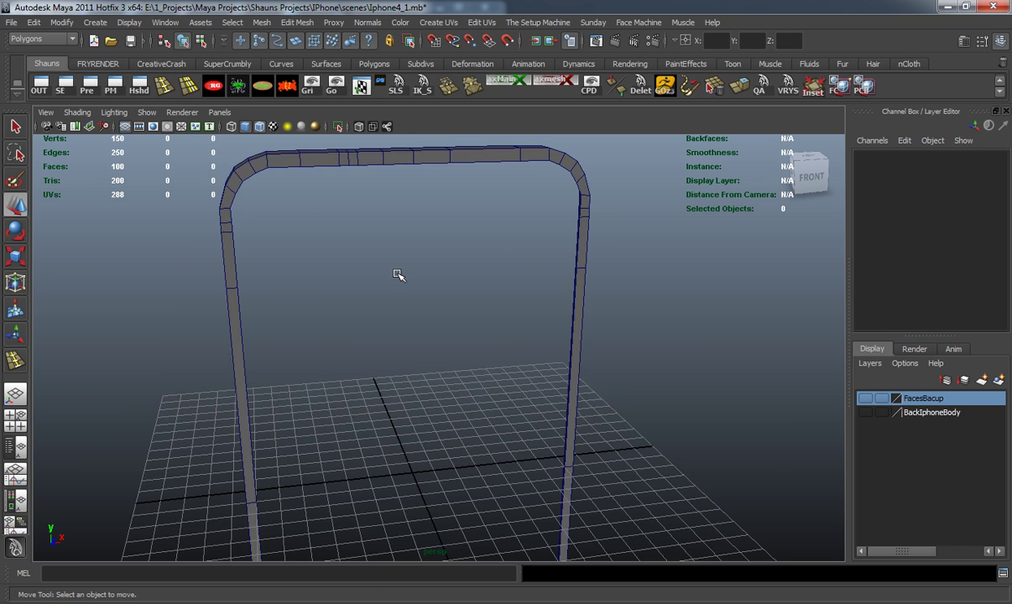
middle_click_drag(396, 274, 461, 383, "alt")
scroll(461, 383, "up", 3)
left_click_drag(461, 384, 402, 323, "alt")
right_click_drag(420, 268, 420, 232)
left_click(419, 274)
Step: Extrude the frame's inner edge loop and move the new edges back along Z to about 1.05
left_click_drag(419, 411, 461, 280, "alt")
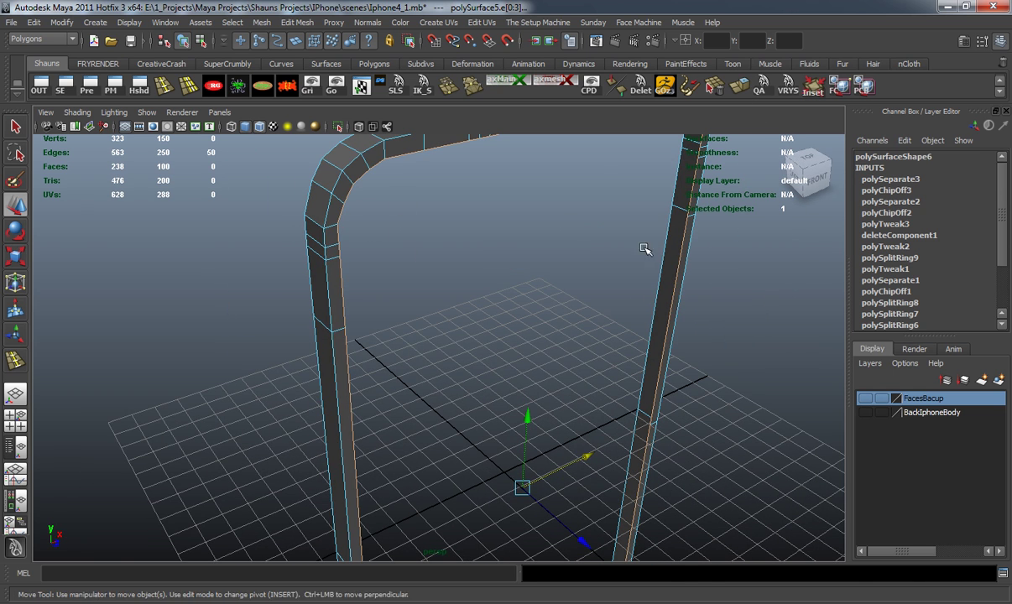
left_click(743, 88)
left_click_drag(615, 377, 660, 306, "alt")
key("w")
middle_click_drag(553, 416, 550, 307, "alt")
left_click_drag(550, 306, 555, 370, "alt")
left_click_drag(554, 448, 542, 442)
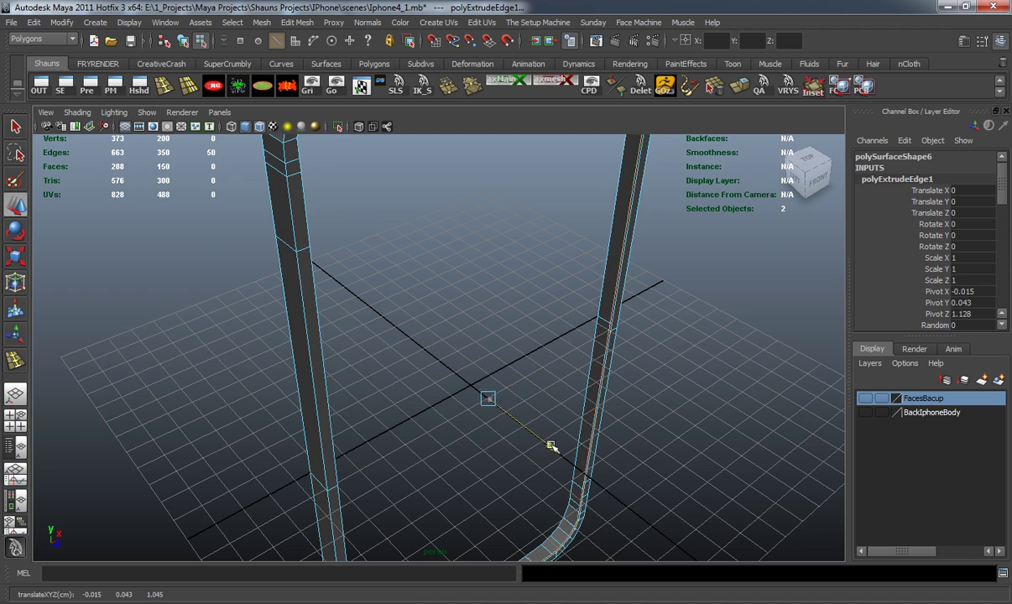
Step: Extrude the frame's inner edges a second time, move them further back along Z and clear the selection
left_click_drag(527, 440, 390, 398, "alt")
middle_click_drag(390, 397, 398, 416, "alt")
left_click_drag(398, 415, 556, 283, "alt")
key("g")
middle_click_drag(558, 285, 486, 403, "alt")
left_click_drag(486, 403, 709, 386, "alt")
left_click_drag(787, 356, 751, 357)
left_click_drag(671, 357, 397, 363, "alt")
left_click(323, 360)
Step: Insert supporting edge loops around the border frame, starting at its upper corner, and preview it smoothed
middle_click_drag(357, 356, 454, 411, "alt")
scroll(451, 403, "up", 5)
left_click_drag(330, 379, 332, 358, "alt")
left_click(165, 86)
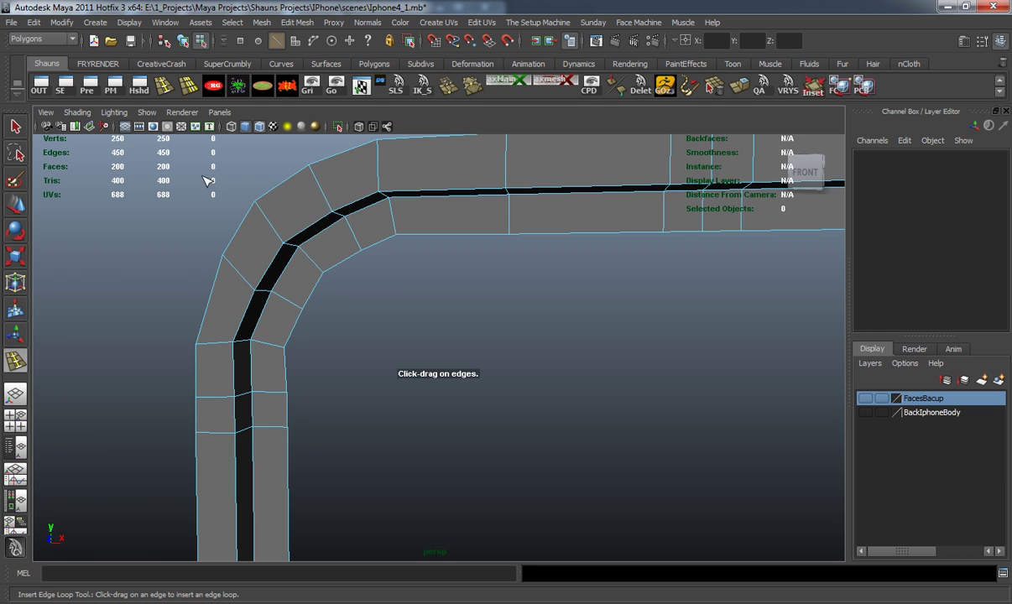
scroll(245, 285, "up", 4)
left_click_drag(151, 254, 94, 232)
key("3")
Step: Leave the edge loop tool, return to object mode and select the extracted front panel beside the frame
key("w")
right_click_drag(133, 271, 162, 253)
scroll(302, 336, "down", 5)
left_click_drag(330, 363, 267, 298, "alt")
left_click(290, 366)
left_click_drag(289, 366, 262, 346, "alt")
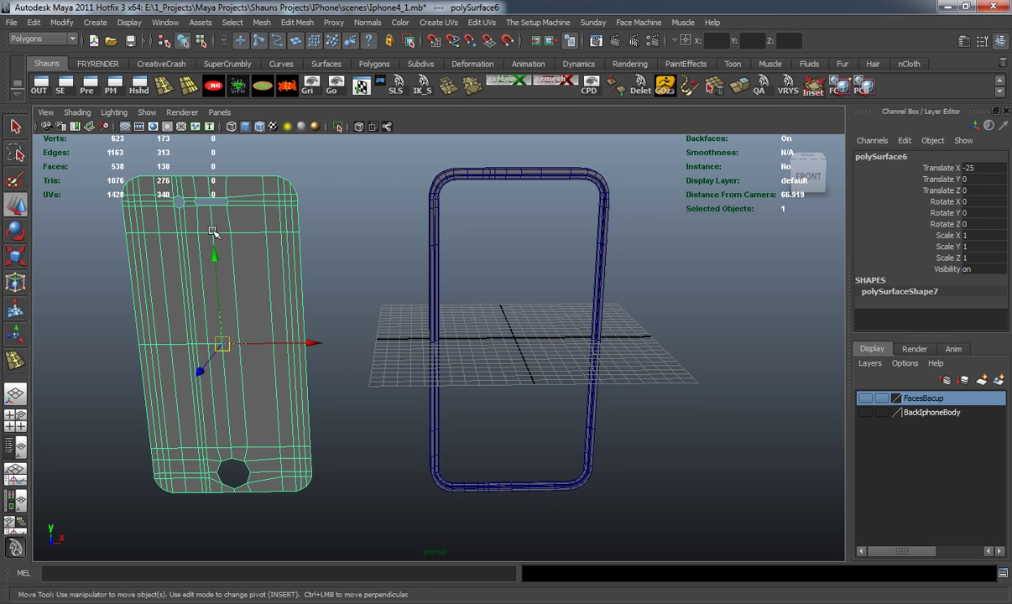
Step: Return the front panel into the border frame by setting its Translate X to 0, and clear the selection
left_click_drag(209, 226, 199, 275, "alt")
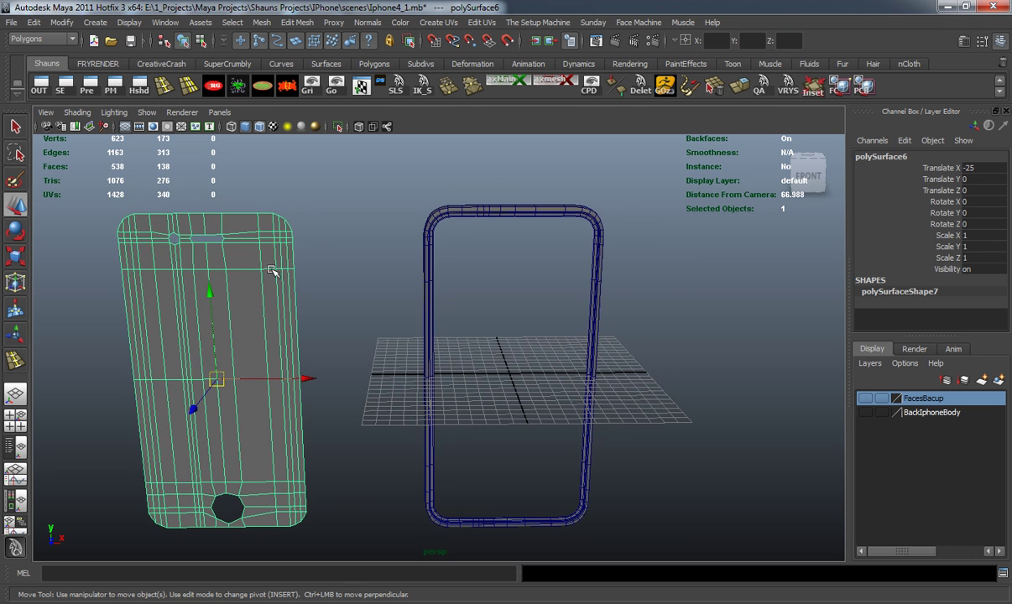
left_click(981, 168)
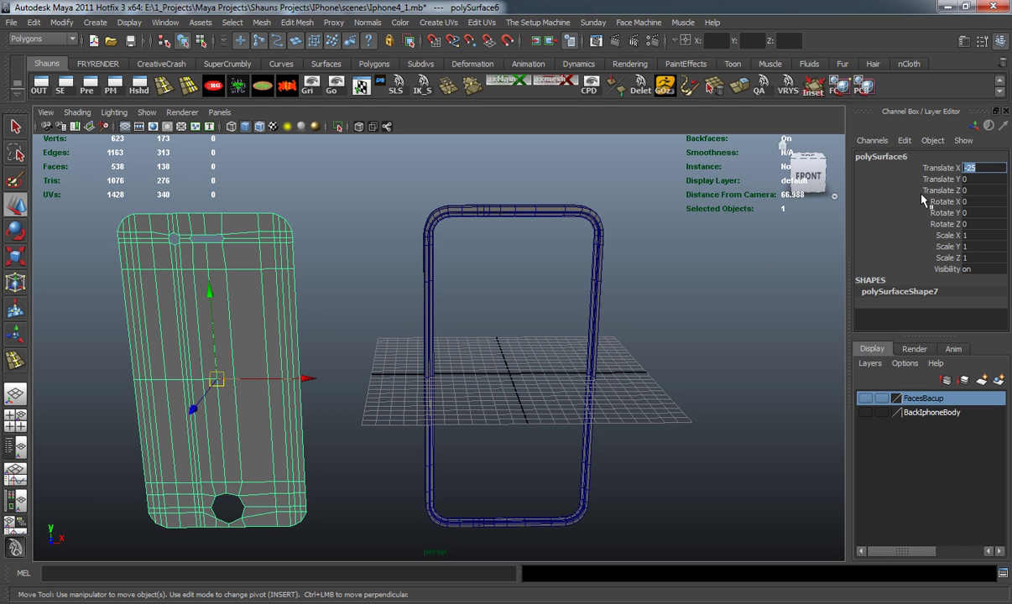
type("0")
key("Return")
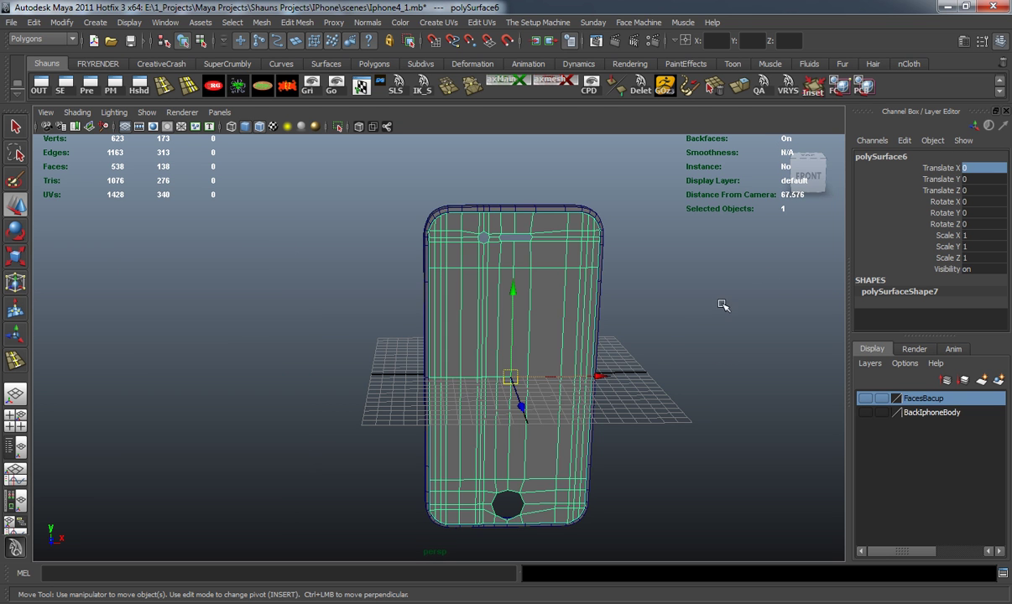
left_click(646, 319)
Step: Preview the front panel smoothed inside the border frame and clear the selection
left_click_drag(647, 319, 436, 406, "alt")
left_click(413, 362)
left_click_drag(514, 495, 516, 492)
left_click_drag(525, 437, 343, 366, "alt")
middle_click_drag(352, 305, 492, 438, "alt")
scroll(493, 438, "up", 3)
left_click_drag(314, 306, 245, 287, "alt")
left_click(245, 287)
middle_click_drag(286, 210, 381, 375, "alt")
scroll(387, 376, "up", 4)
left_click_drag(387, 375, 477, 366, "alt")
left_click(345, 350)
left_click(172, 336)
scroll(334, 417, "down", 3)
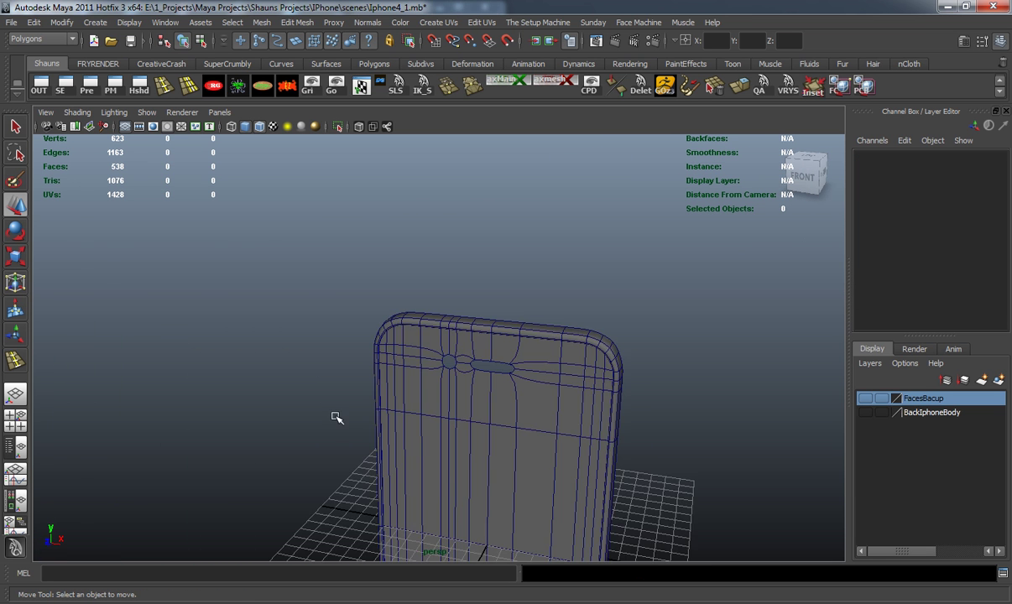
Step: Examine the fit between the smoothed front panel and the frame around the upper corner and the openings
scroll(334, 417, "down", 4)
middle_click_drag(334, 403, 339, 303, "alt")
scroll(362, 348, "up", 5)
left_click_drag(362, 348, 421, 297, "alt")
middle_click_drag(421, 298, 496, 469, "alt")
scroll(495, 468, "up", 3)
left_click_drag(495, 457, 348, 419, "alt")
middle_click_drag(348, 418, 379, 402, "alt")
scroll(379, 402, "up", 4)
left_click_drag(374, 398, 514, 393, "alt")
middle_click_drag(447, 371, 470, 260, "alt")
scroll(457, 289, "up", 2)
left_click_drag(458, 289, 388, 329, "alt")
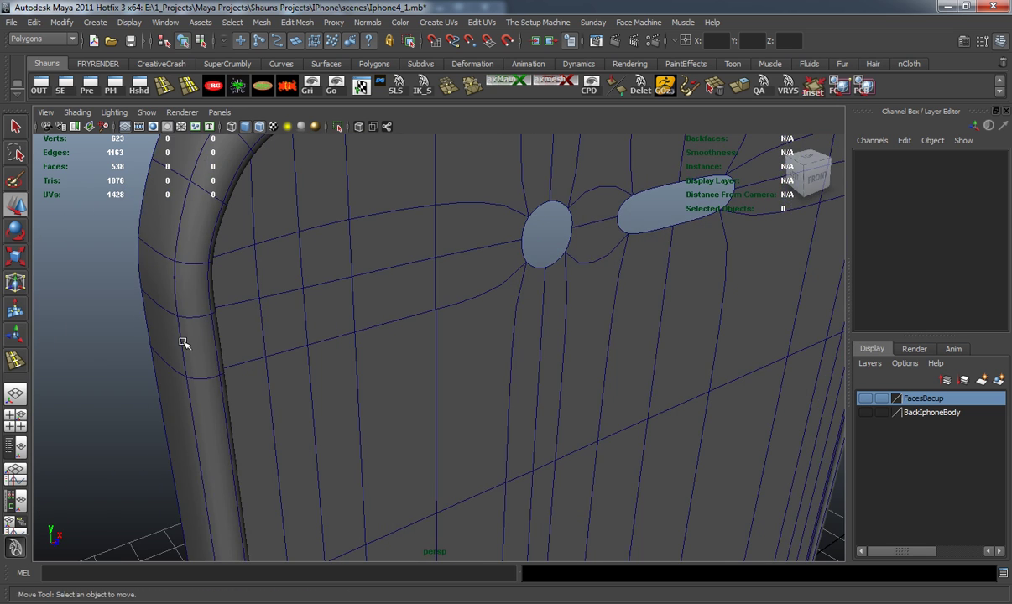
Step: Insert a supporting edge loop along the front inner edge of the border frame, preview it smoothed and return to object mode
left_click(185, 342)
key("1")
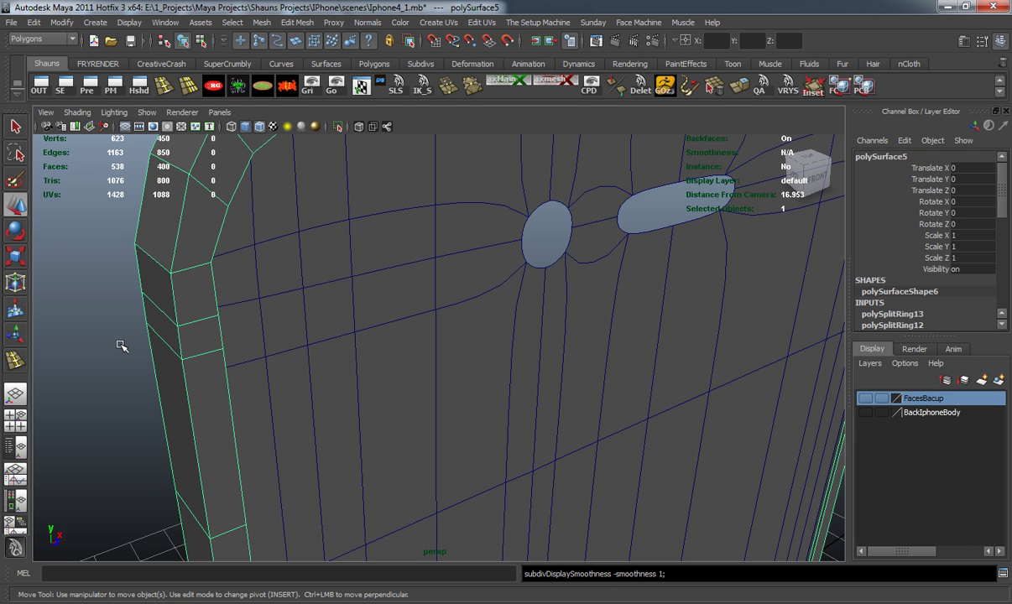
left_click(156, 89)
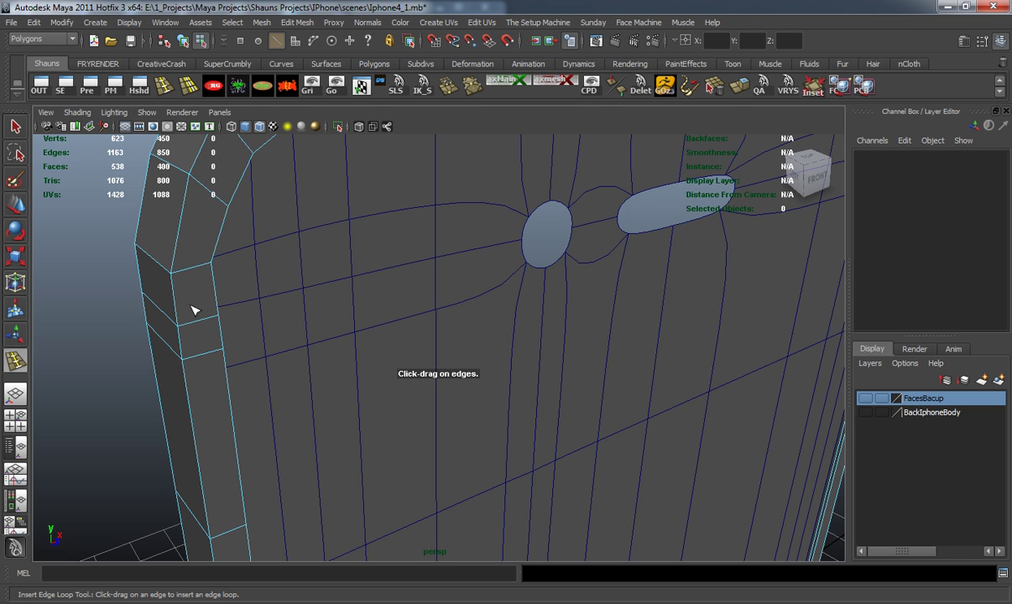
left_click_drag(204, 268, 189, 274)
key("3")
key("w")
right_click_drag(140, 279, 106, 286)
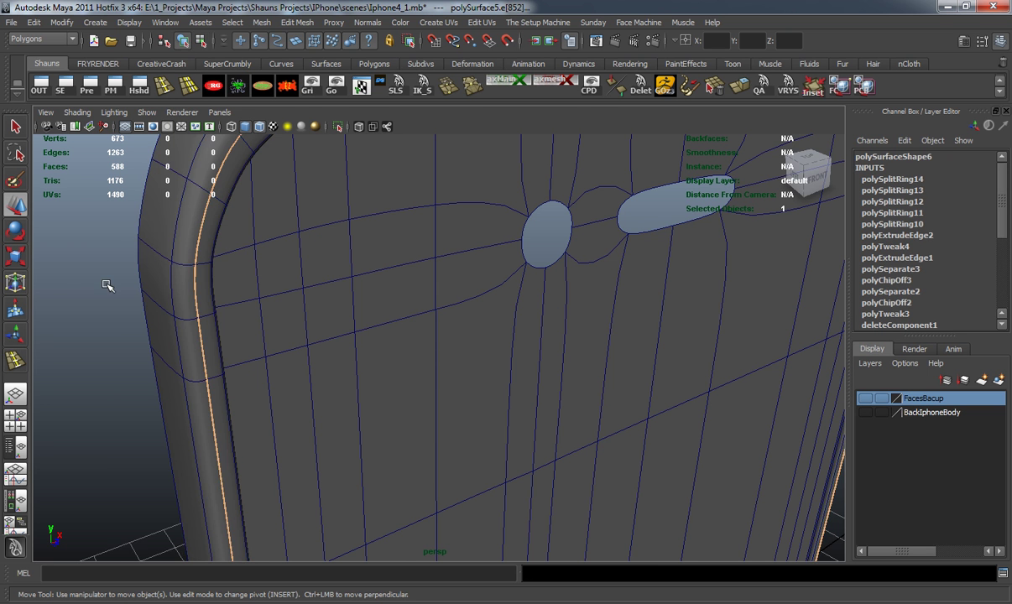
left_click(110, 288)
Step: Turn off the wireframe on shaded objects and inspect the smoothed frame's inner edges around the panel
scroll(220, 342, "down", 5)
left_click_drag(390, 376, 273, 367, "alt")
middle_click_drag(312, 367, 190, 287, "alt")
scroll(289, 341, "up", 2)
left_click(257, 127)
scroll(314, 340, "down", 5)
left_click_drag(314, 340, 386, 332, "alt")
scroll(418, 367, "up", 6)
left_click_drag(418, 367, 300, 335, "alt")
scroll(291, 349, "down", 6)
middle_click_drag(301, 336, 303, 289, "alt")
scroll(303, 300, "down", 2)
left_click_drag(304, 300, 345, 323, "alt")
Step: Show the front panel unsmoothed in face mode and select the faces covering the screen area in the front view
right_click(406, 229)
right_click_drag(405, 230, 410, 271)
scroll(410, 271, "down", 3)
middle_click_drag(397, 256, 395, 305, "alt")
key("1")
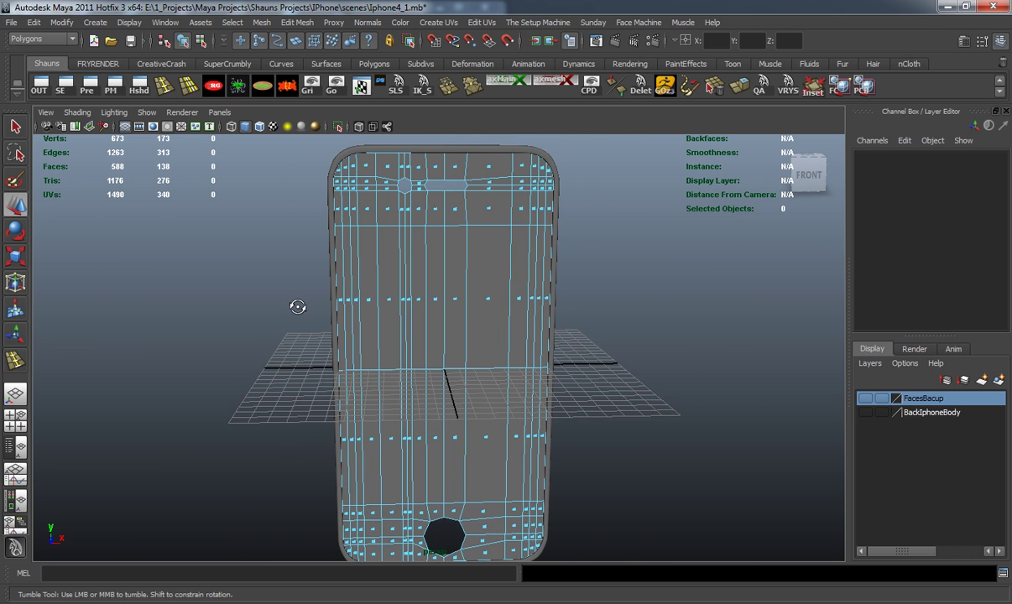
key("space")
key("space")
scroll(358, 401, "up", 2)
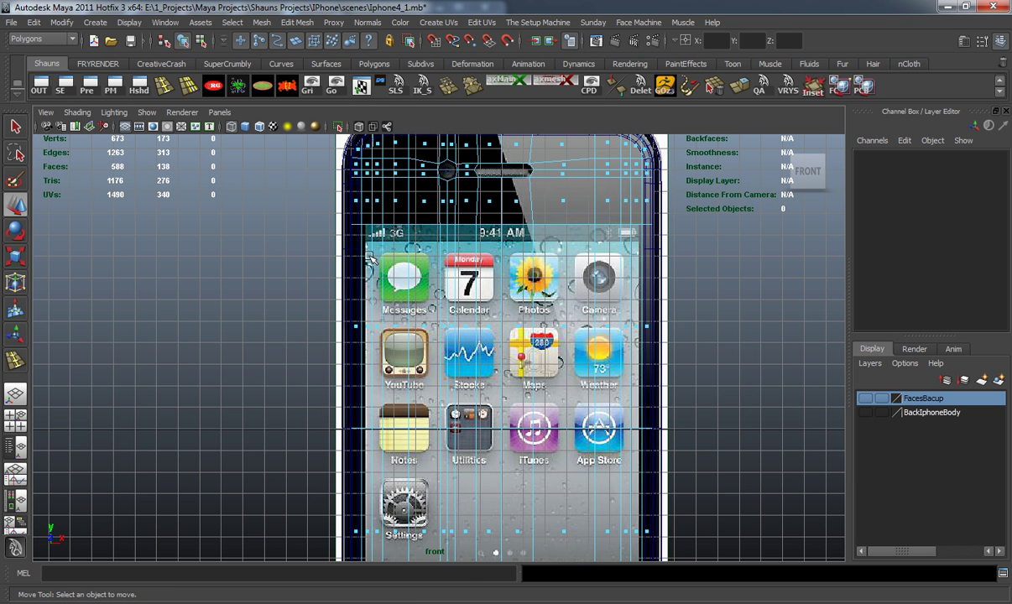
left_click_drag(369, 253, 635, 500)
Step: Adjust the face selection along the screen area's side edge to match the display in the reference image
middle_click_drag(619, 415, 548, 248, "alt")
scroll(537, 421, "up", 5)
left_click(654, 317, "shift")
scroll(501, 434, "down", 6)
scroll(478, 277, "up", 4)
left_click_drag(300, 265, 335, 342)
left_click_drag(640, 342, 626, 320)
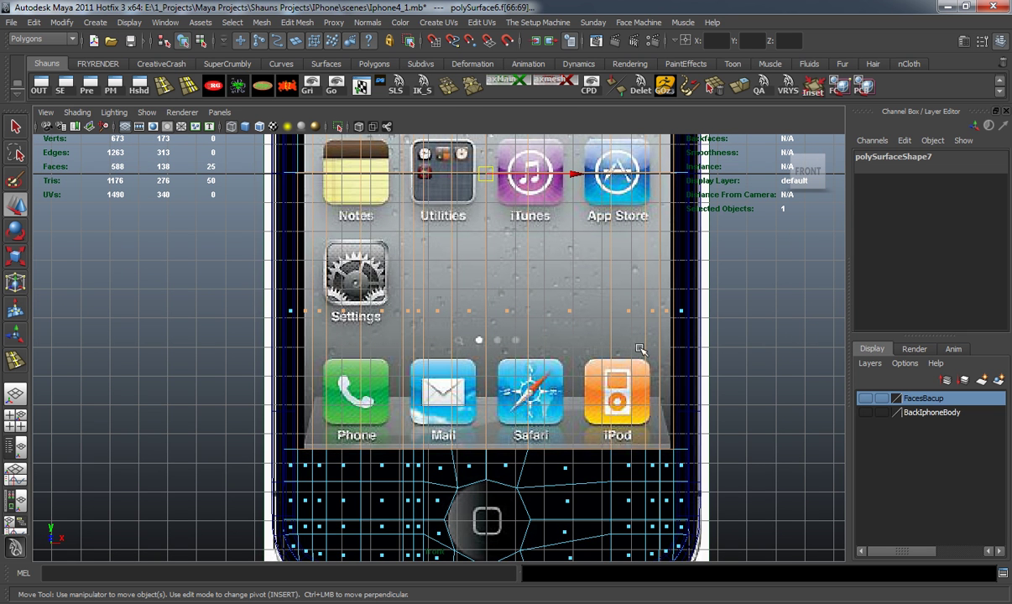
middle_click_drag(505, 276, 510, 295, "alt")
Step: Add the missing face at the upper left edge of the screen area to the selection in the perspective view
key("space")
key("space")
left_click_drag(558, 309, 510, 317, "alt")
scroll(518, 317, "up", 5)
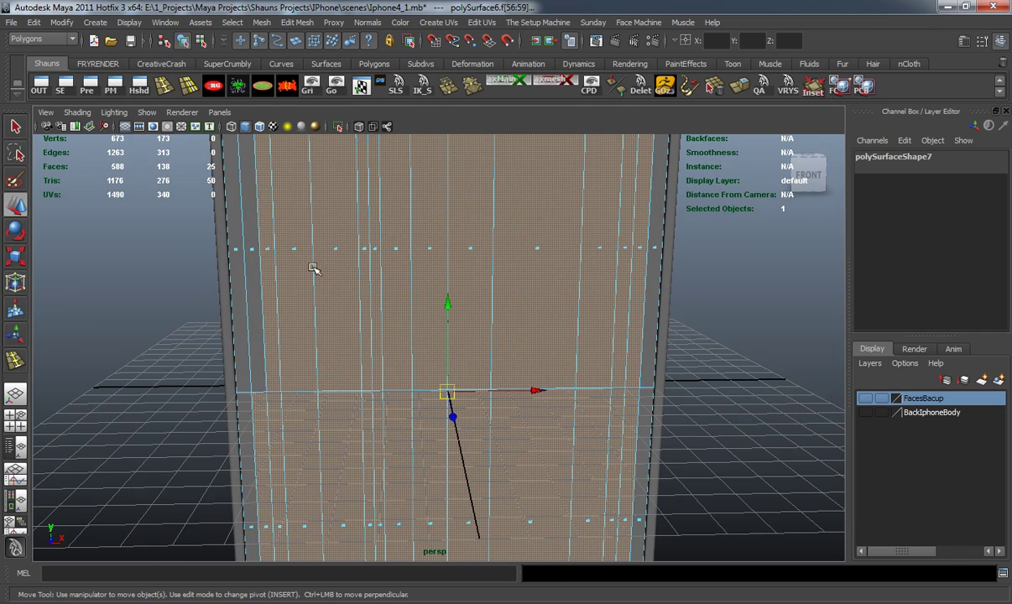
left_click(239, 239, "shift")
scroll(369, 302, "down", 5)
mouse_move(361, 325)
left_mouse_down("alt")
mouse_move(398, 344)
mouse_move(384, 296)
mouse_move(366, 323)
mouse_move(377, 362)
mouse_move(361, 338)
left_mouse_up("alt")
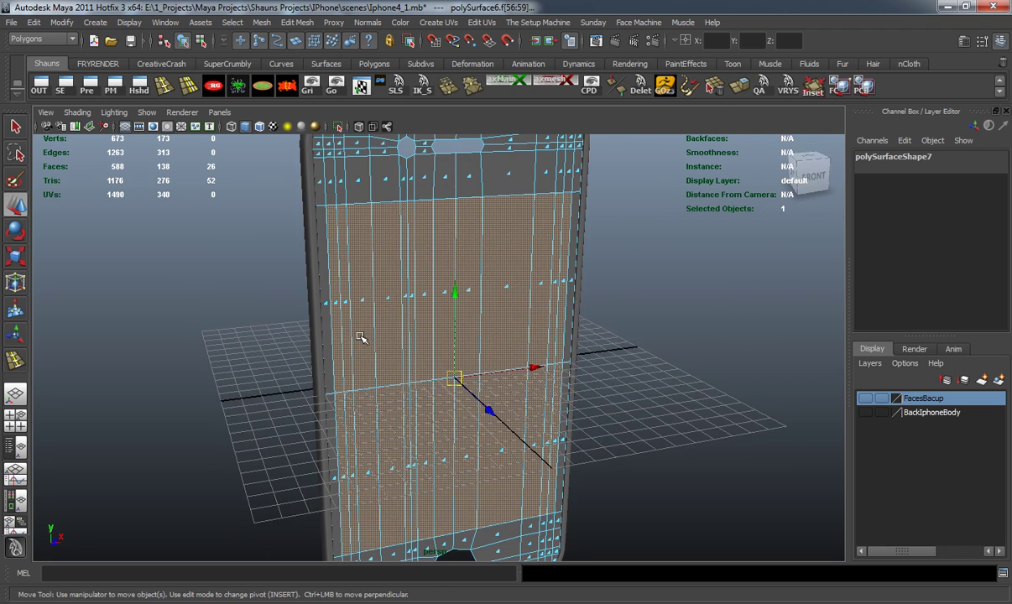
Step: Inset the selected screen faces slightly to form a narrow border around them, and leave the inset tool
scroll(454, 252, "down", 5)
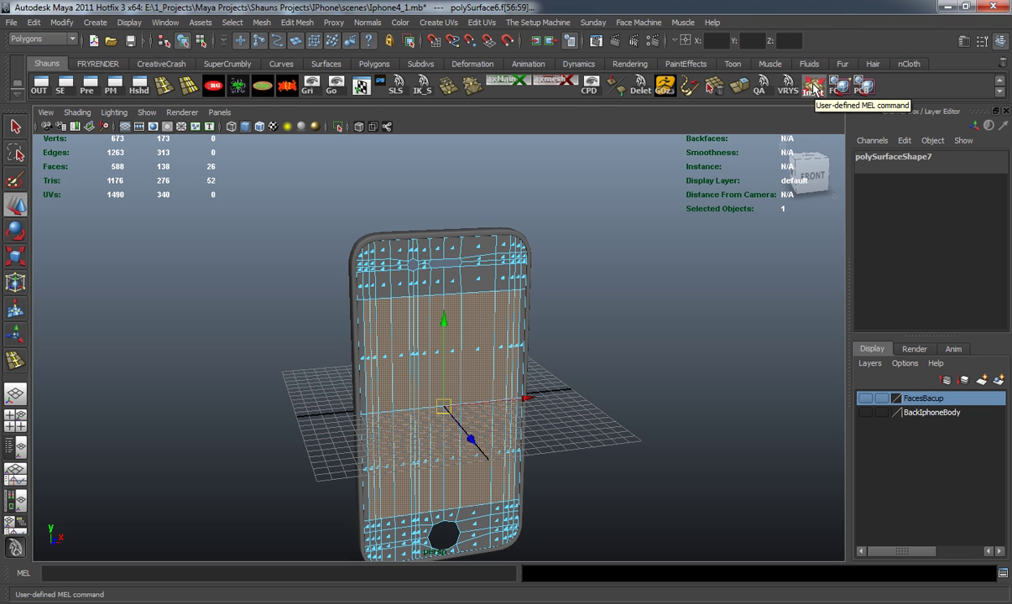
left_click(813, 87)
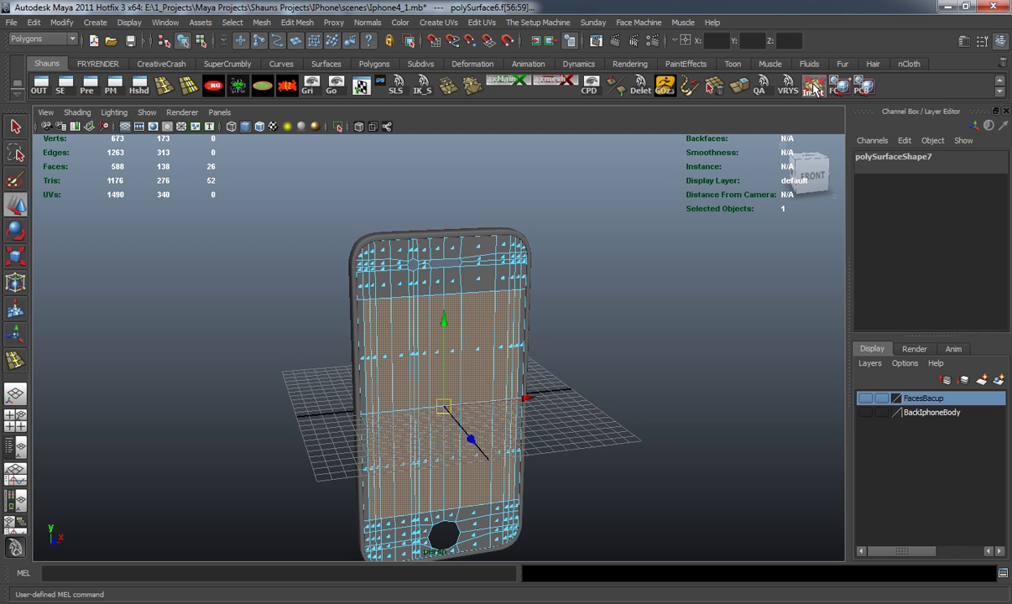
key("1")
left_click_drag(267, 354, 282, 357)
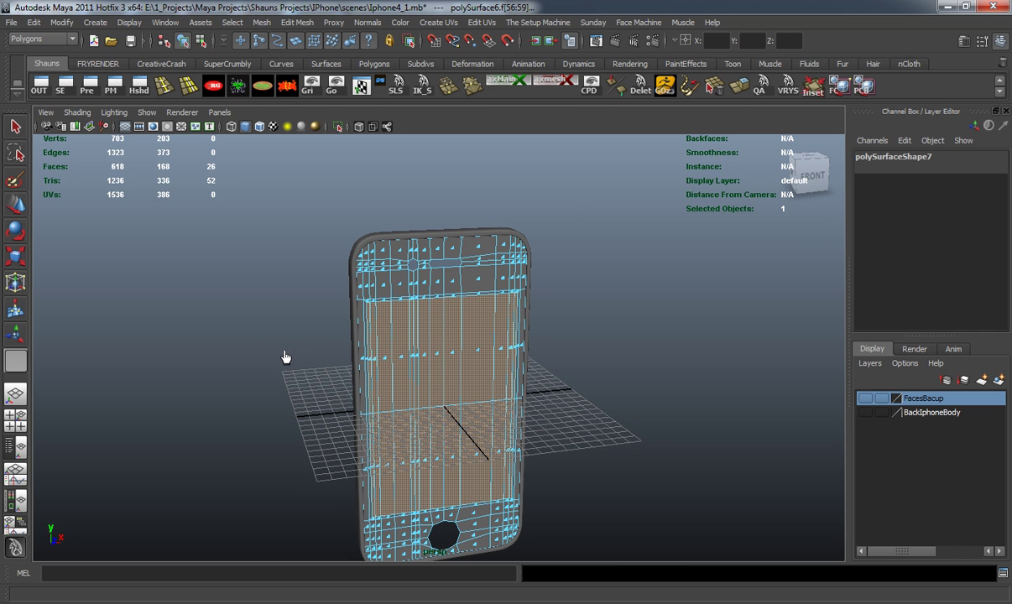
key("w")
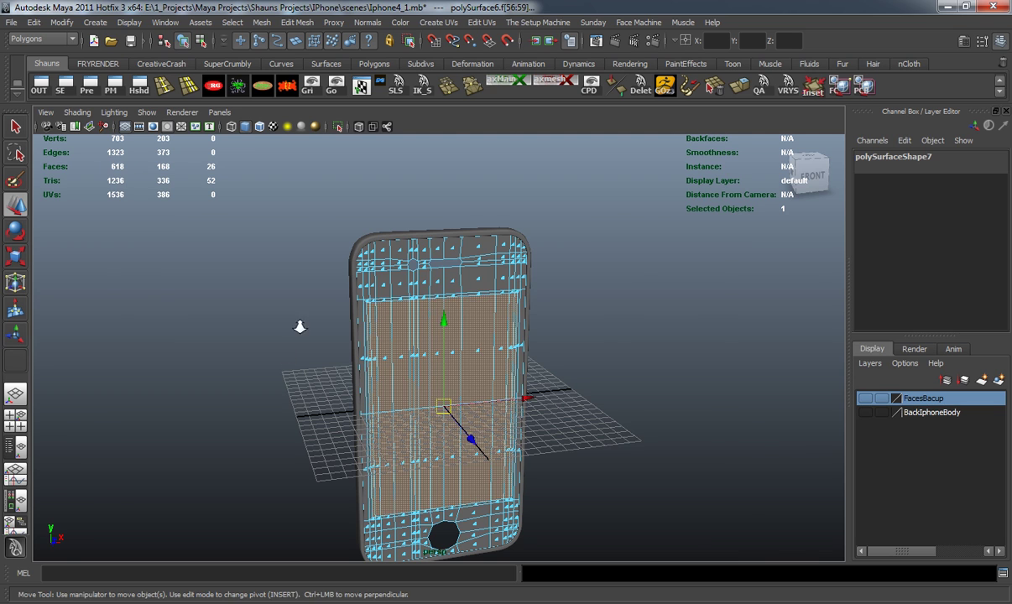
Step: Examine the inset border around the selected screen faces at its corners and along the length of the panel
scroll(375, 339, "up", 10)
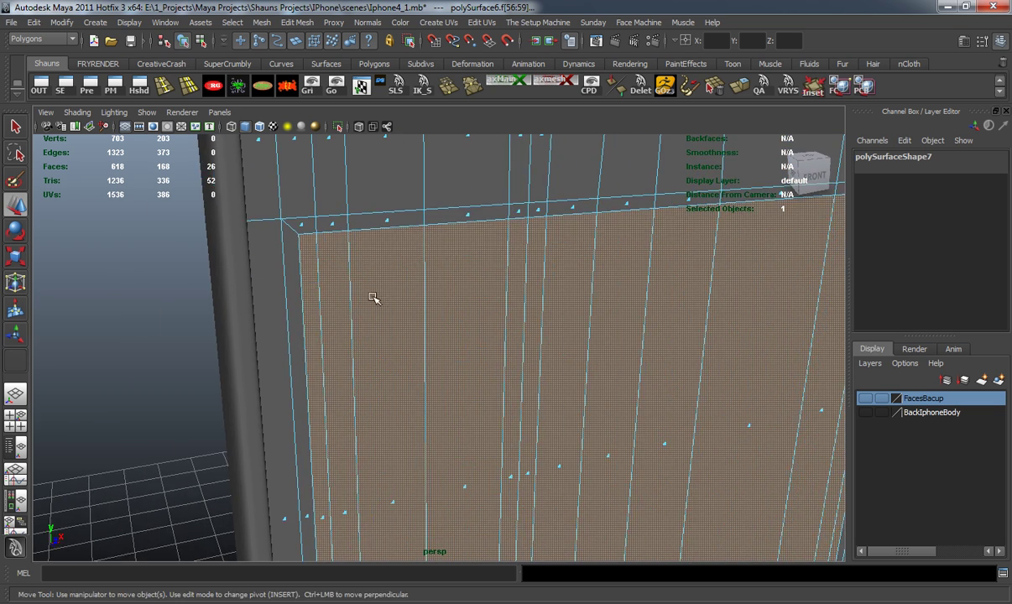
scroll(359, 319, "down", 8)
scroll(373, 316, "up", 8)
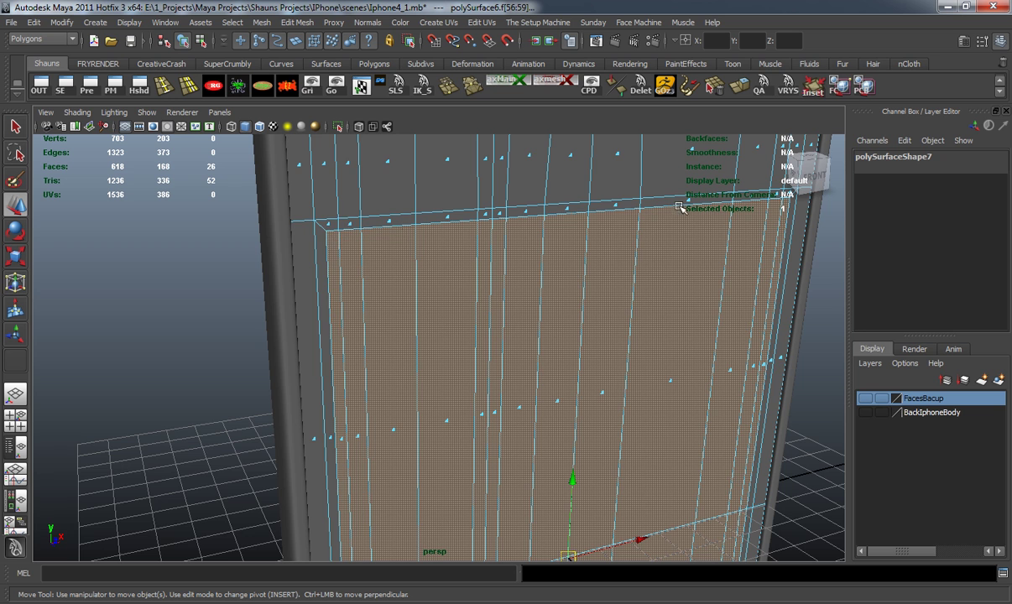
scroll(617, 426, "down", 3)
middle_click_drag(426, 402, 430, 293, "alt")
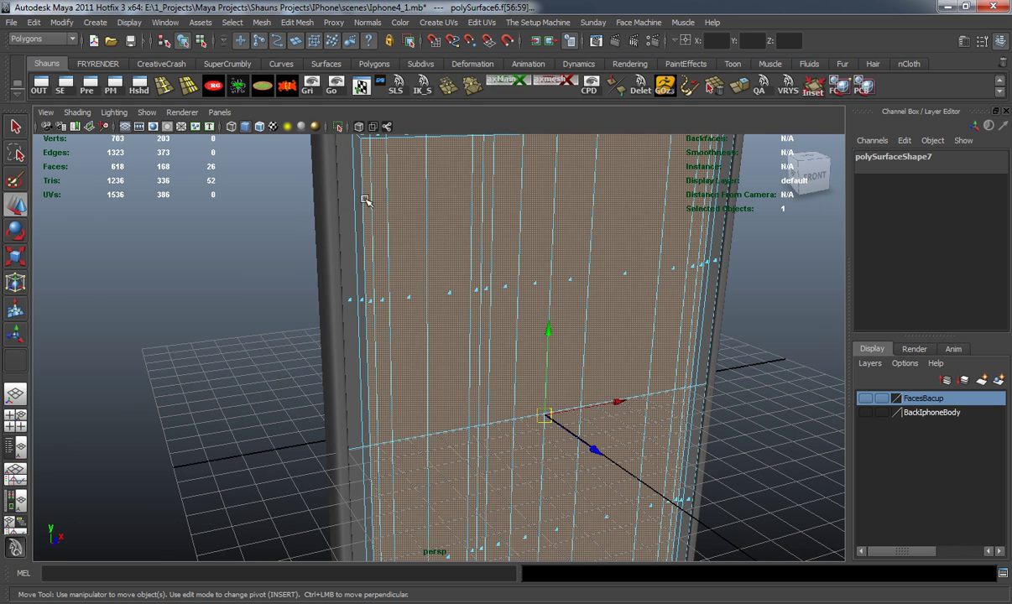
scroll(425, 373, "down", 5)
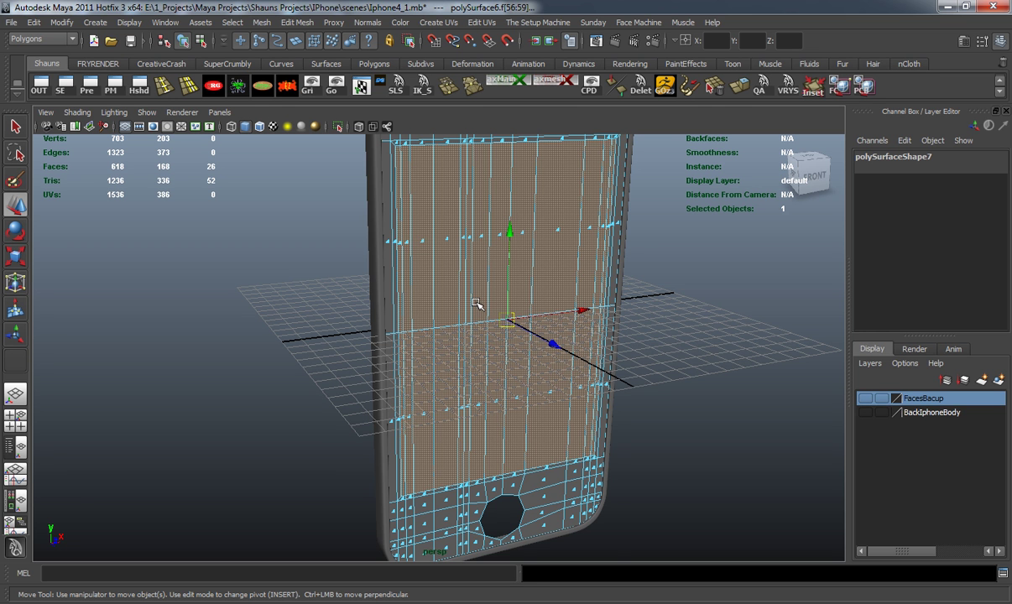
middle_click_drag(290, 217, 307, 264, "alt")
left_click_drag(307, 263, 300, 288, "alt")
right_click_drag(301, 289, 290, 315, "alt")
left_click_drag(294, 295, 304, 293, "alt")
right_click_drag(454, 322, 444, 311, "alt")
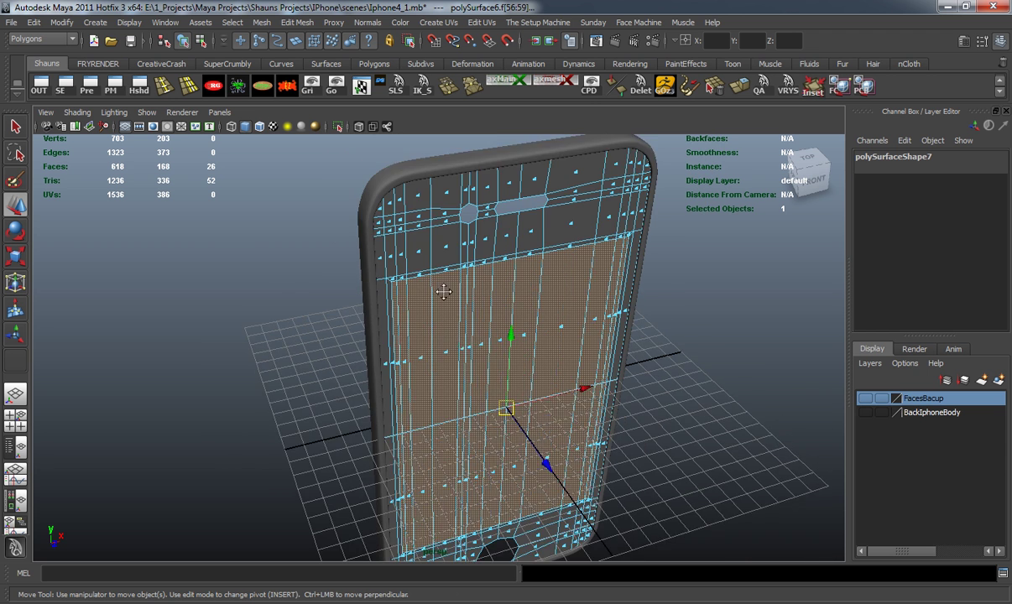
middle_click_drag(444, 311, 443, 275, "alt")
Step: Extract the inset screen faces from the front panel, preview the surrounding panel smoothed and select the separated screen
left_click(261, 22)
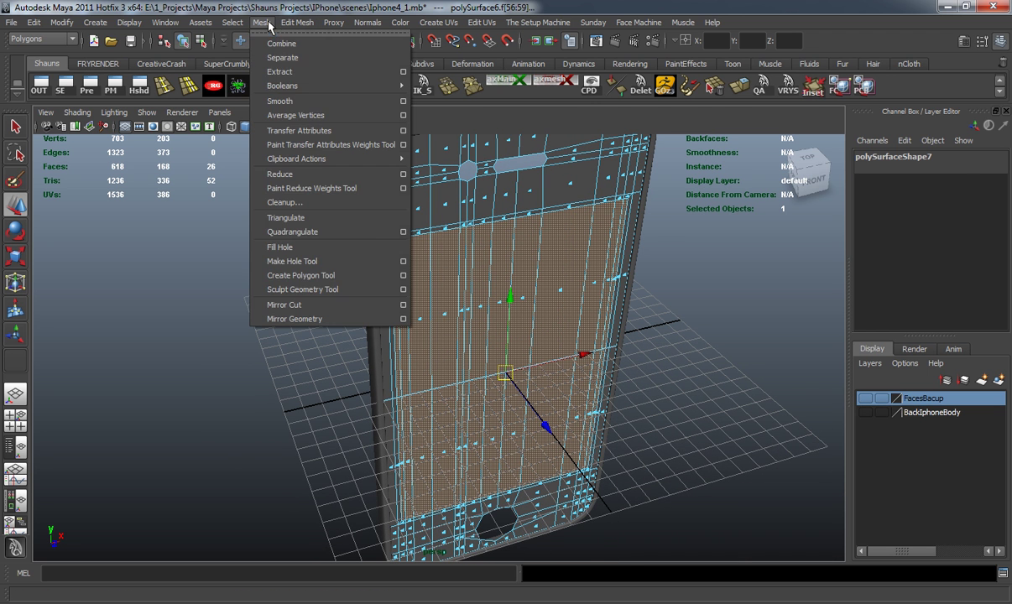
left_click(286, 72)
right_click_drag(430, 209, 451, 203)
left_click(452, 203)
key("3")
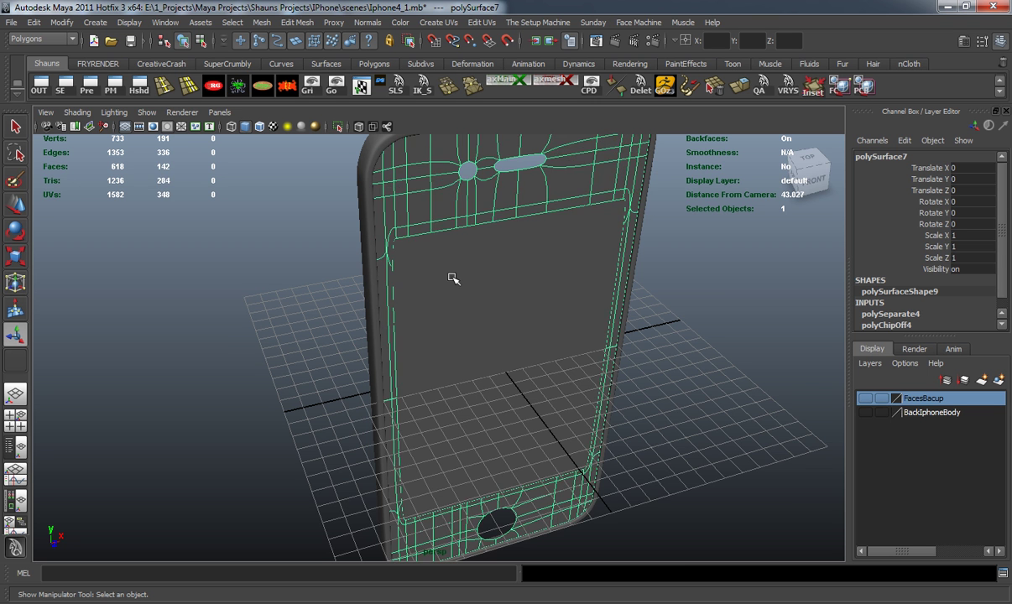
left_click(453, 278)
Step: Make the FacesBacup layer visible, clear the selection and inspect the assembled phone beside the backup panel
left_click(868, 401)
left_click(749, 262)
scroll(669, 337, "down", 2)
left_click_drag(669, 337, 300, 296, "alt")
left_click(299, 292)
mouse_move(352, 319)
left_mouse_down("alt")
mouse_move(366, 340)
mouse_move(344, 322)
left_mouse_up("alt")
scroll(437, 349, "up", 4)
left_click_drag(438, 350, 476, 347, "alt")
right_click_drag(477, 347, 313, 353, "alt")
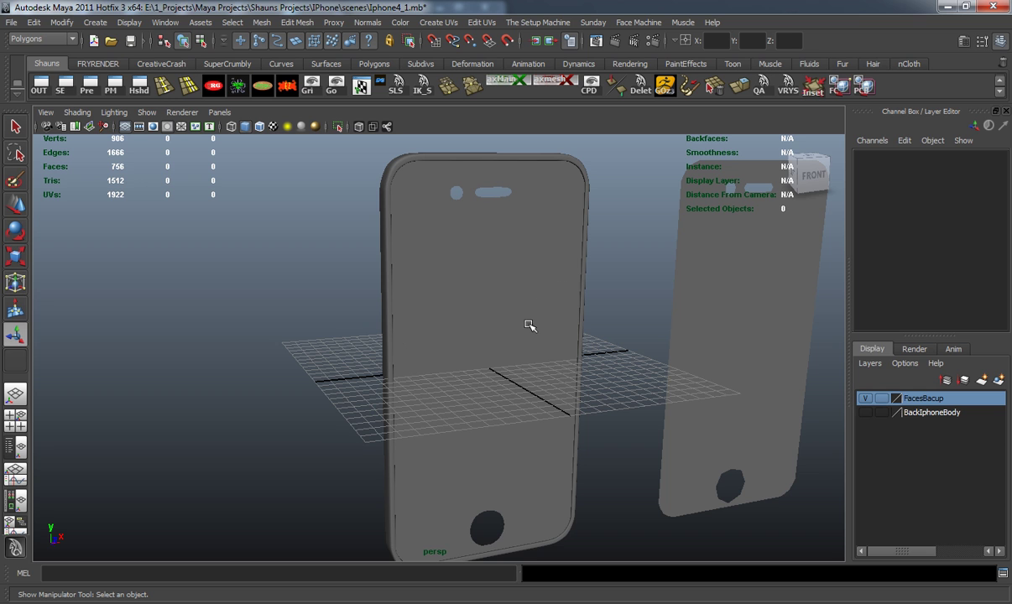